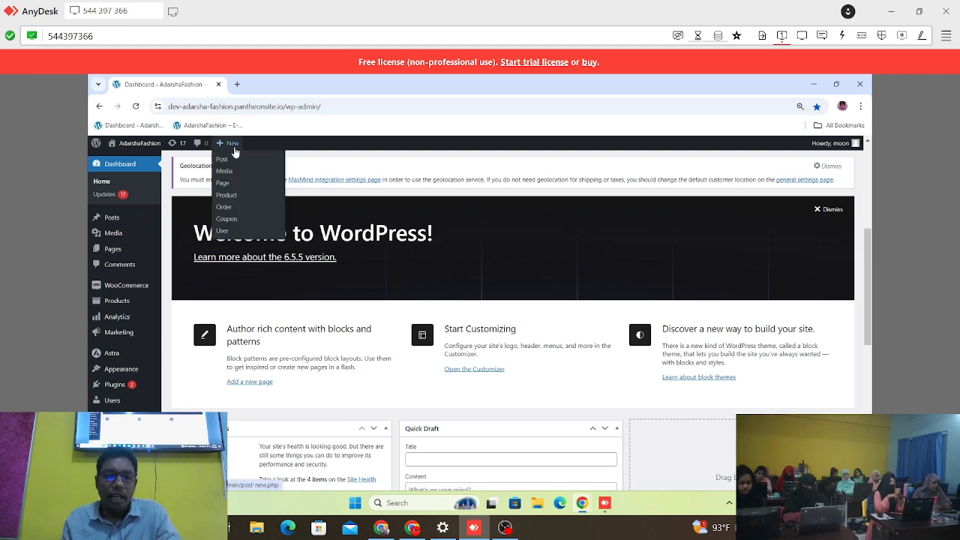
Step: Dismiss the AnyDesk promotional popup and look over the WordPress dashboard's notices, welcome section and widgets
mouse_move(112, 401)
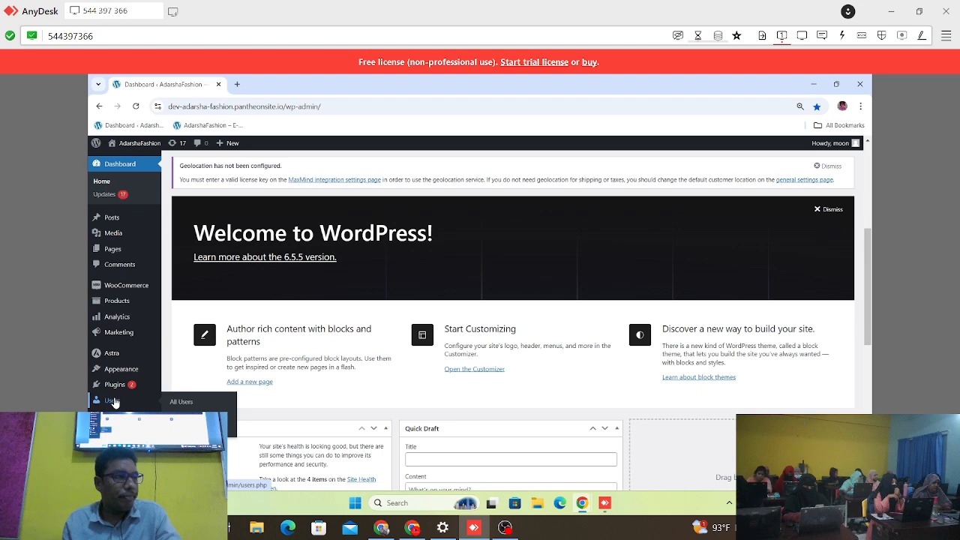
mouse_move(112, 385)
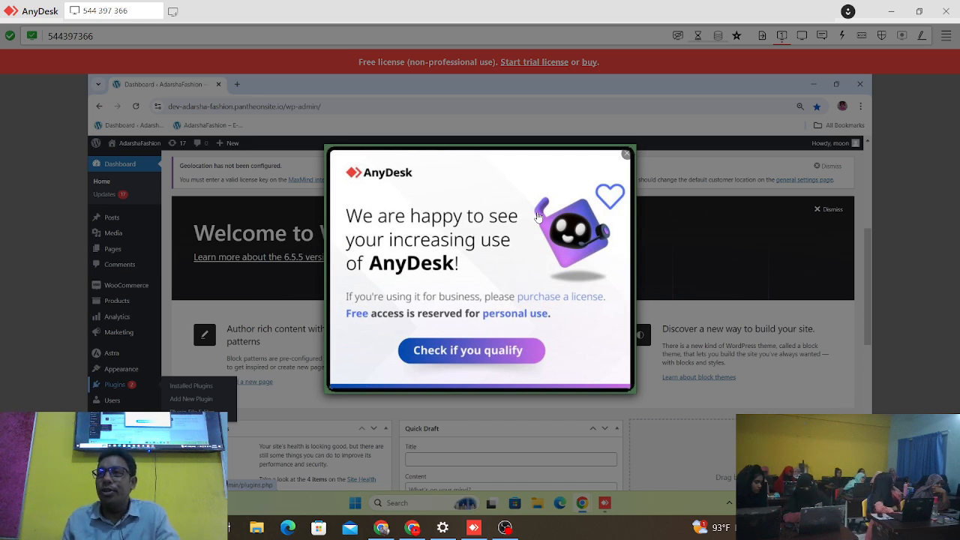
click(628, 155)
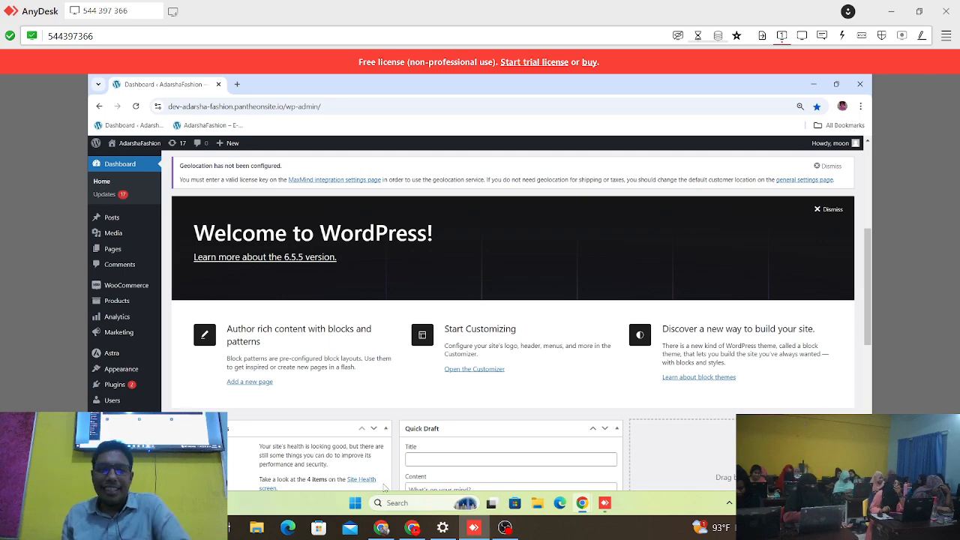
scroll(321, 333, down, 6)
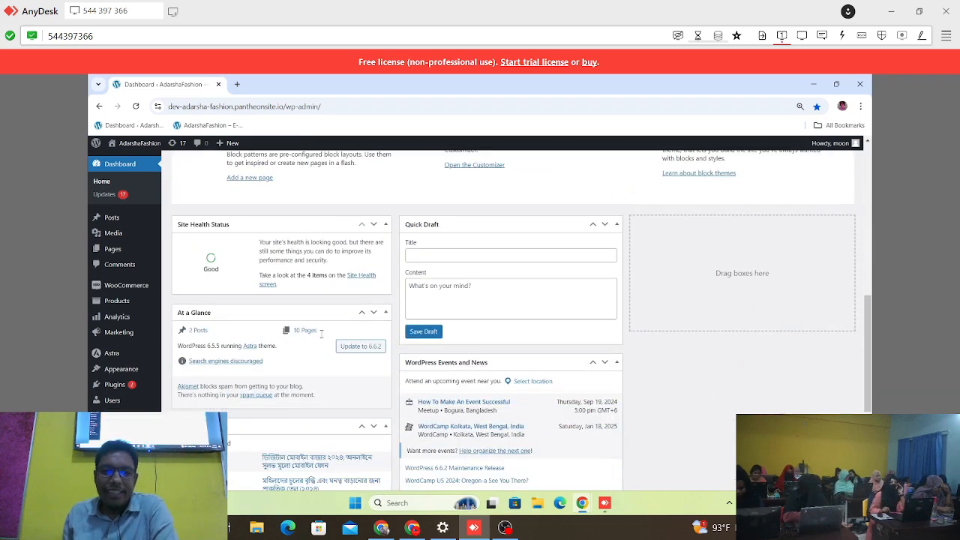
scroll(321, 334, up, 8)
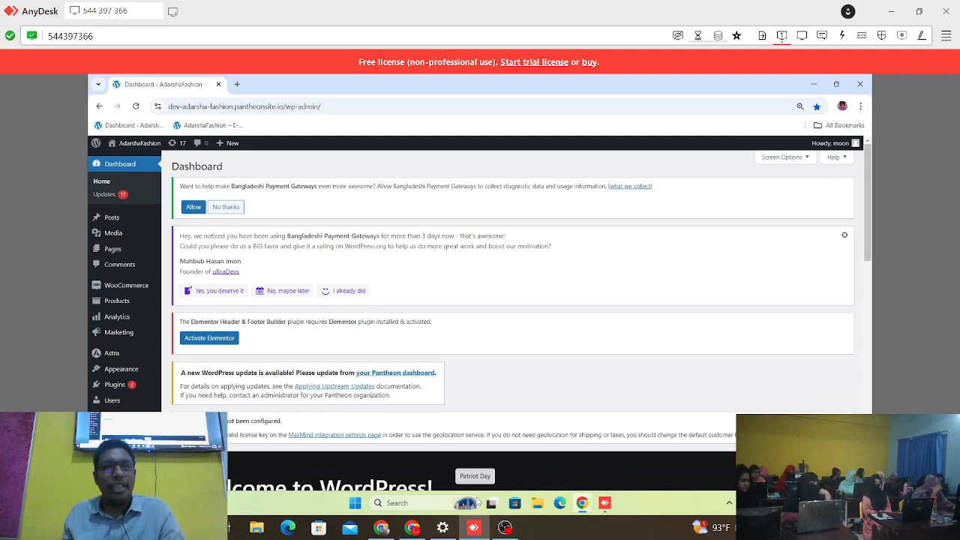
scroll(388, 278, down, 3)
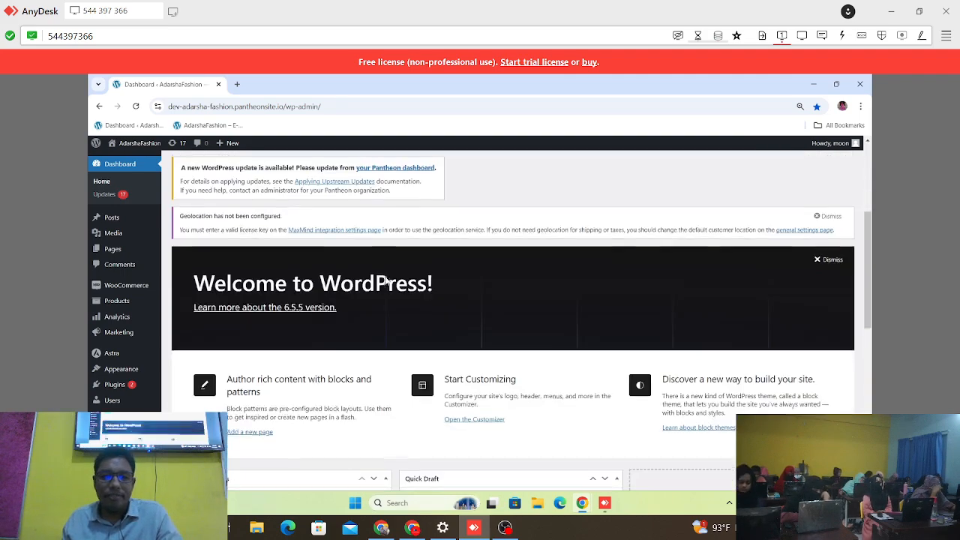
scroll(387, 280, down, 7)
scroll(387, 281, up, 7)
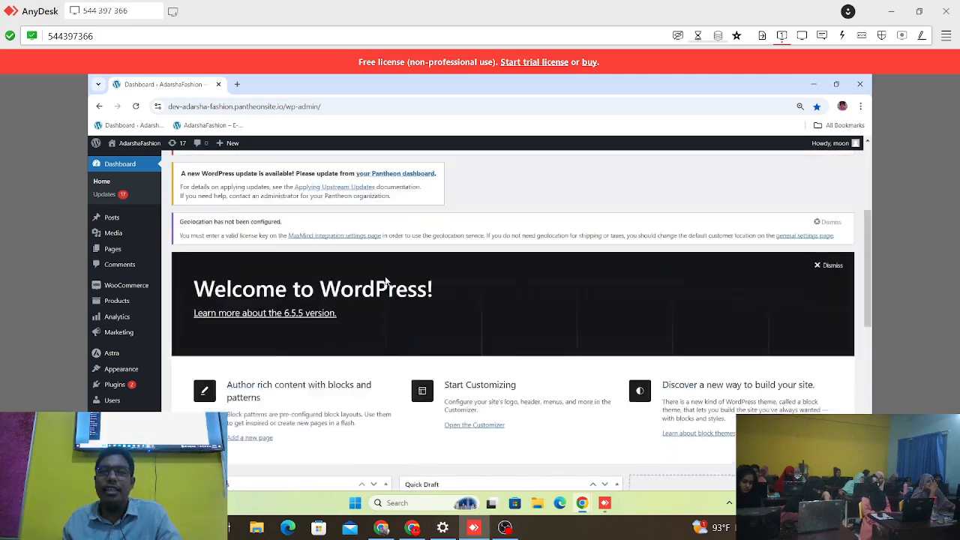
scroll(385, 281, up, 3)
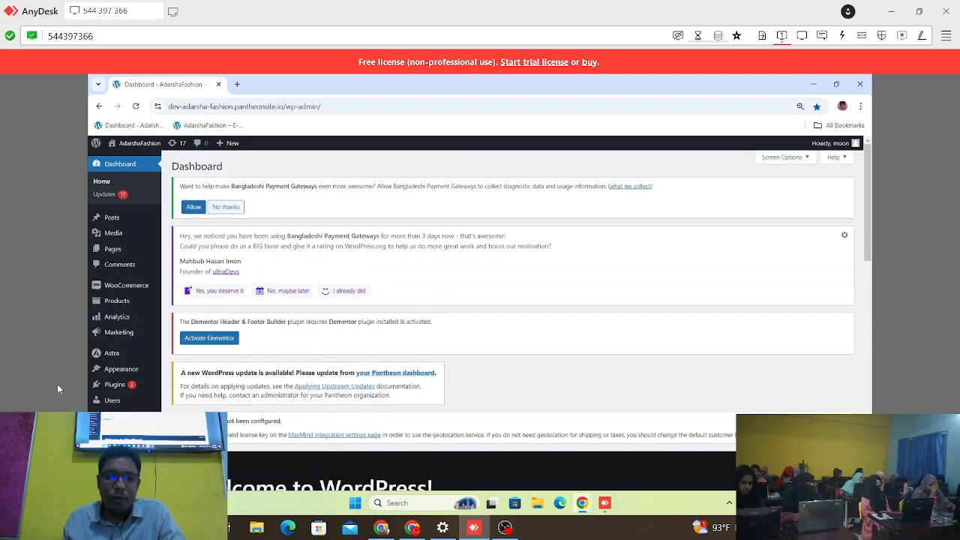
mouse_move(120, 317)
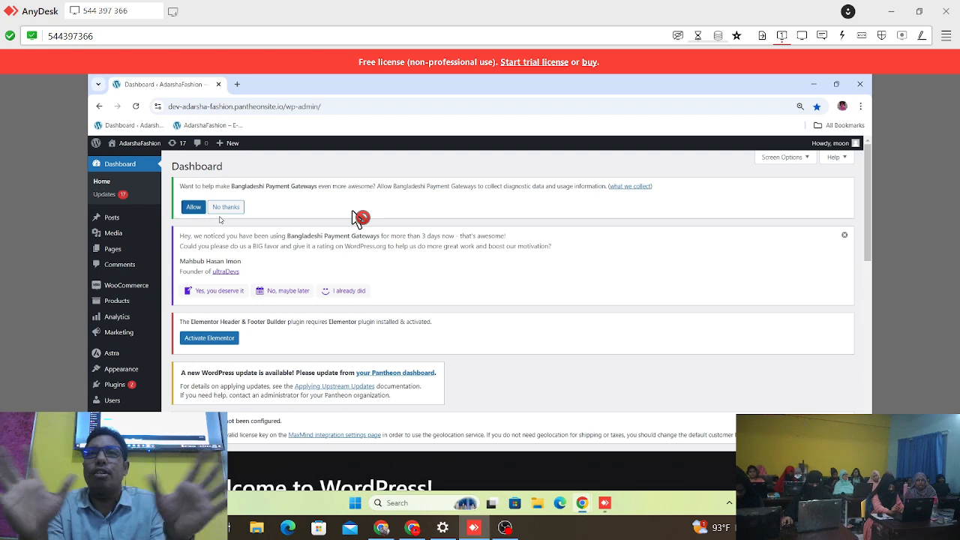
Step: Return to the AdarshaFashion store's home page and look through the full product listing down to the footer
key(alt+Left)
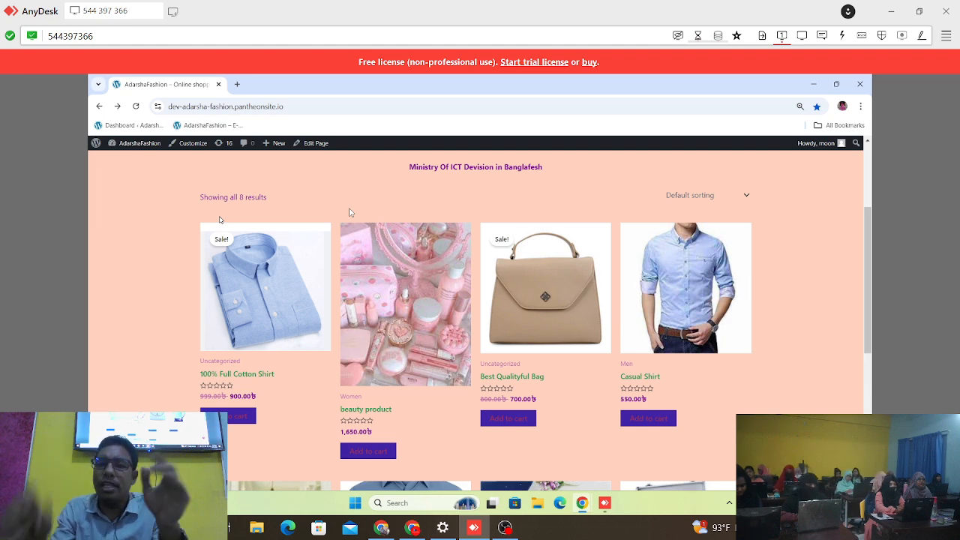
scroll(453, 236, down, 4)
scroll(439, 344, up, 2)
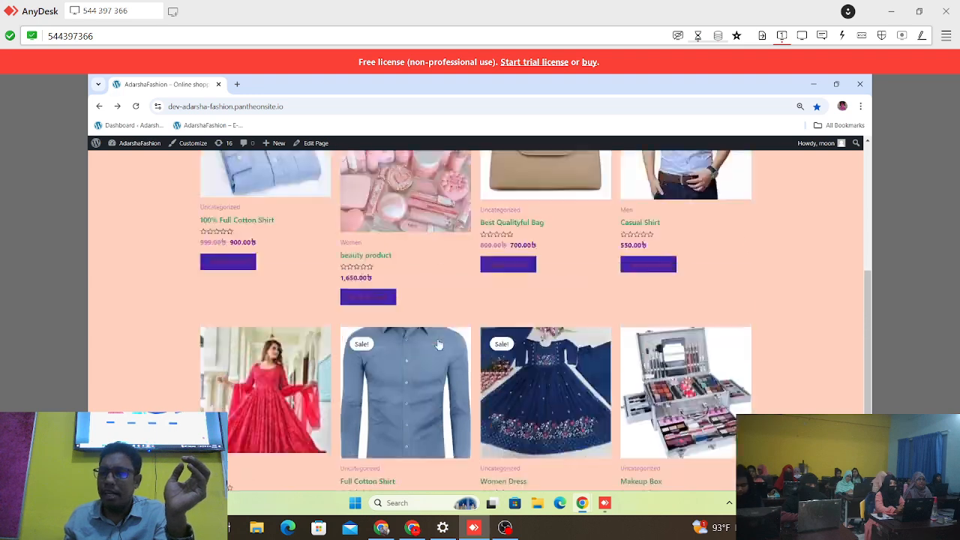
scroll(439, 344, up, 5)
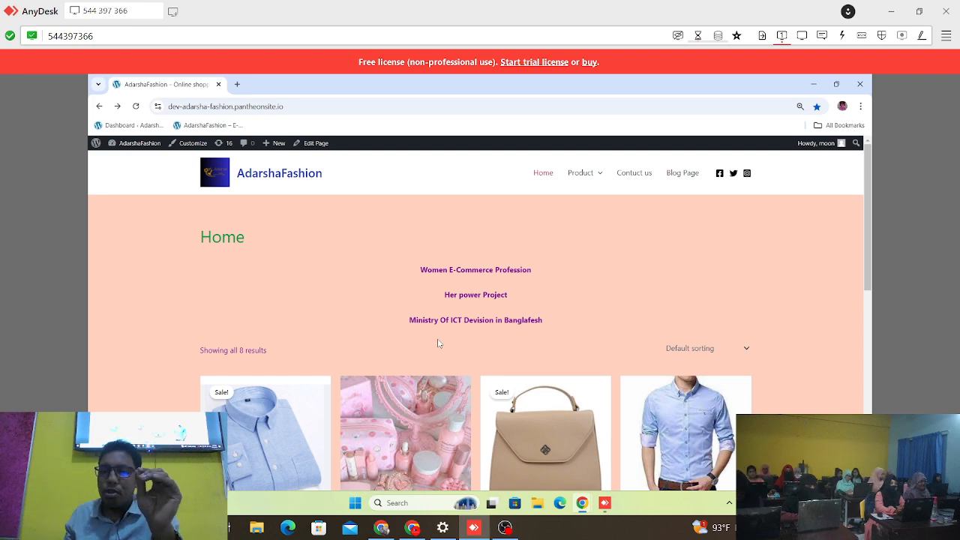
scroll(435, 360, down, 5)
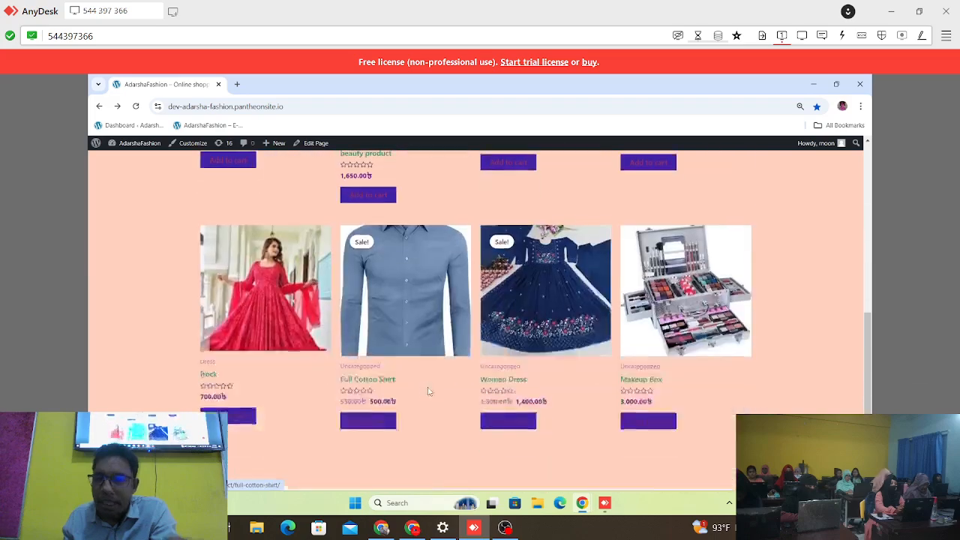
scroll(428, 390, down, 1)
scroll(427, 390, up, 3)
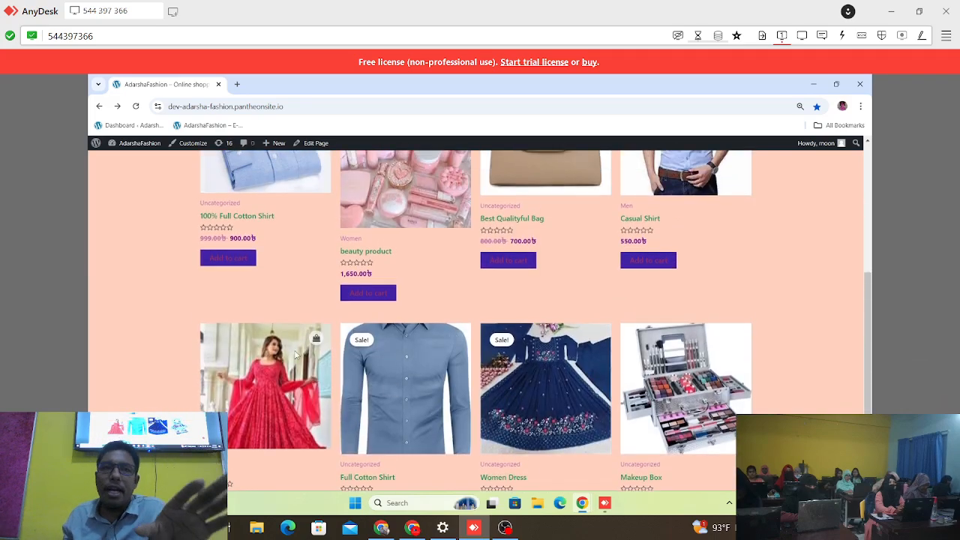
scroll(296, 354, up, 2)
scroll(694, 413, down, 1)
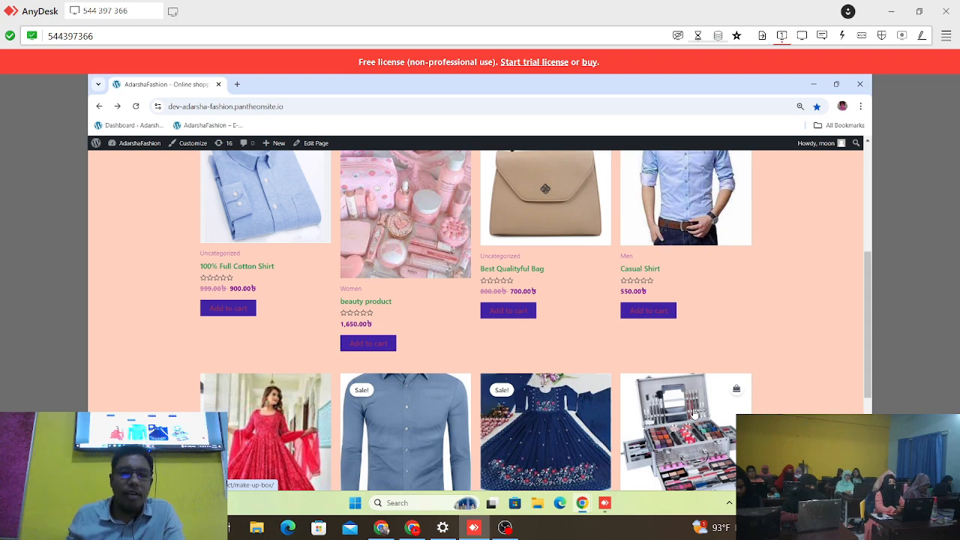
scroll(752, 217, down, 3)
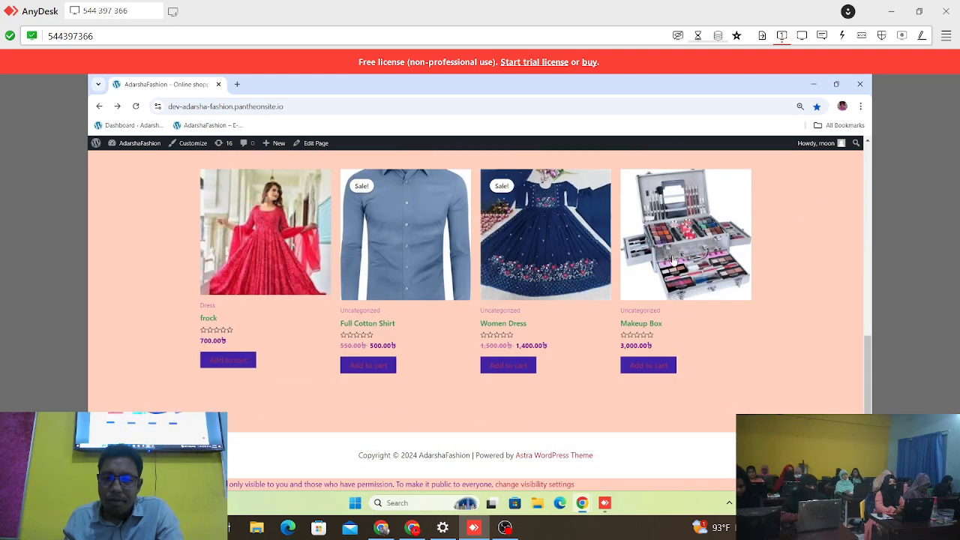
scroll(673, 259, up, 7)
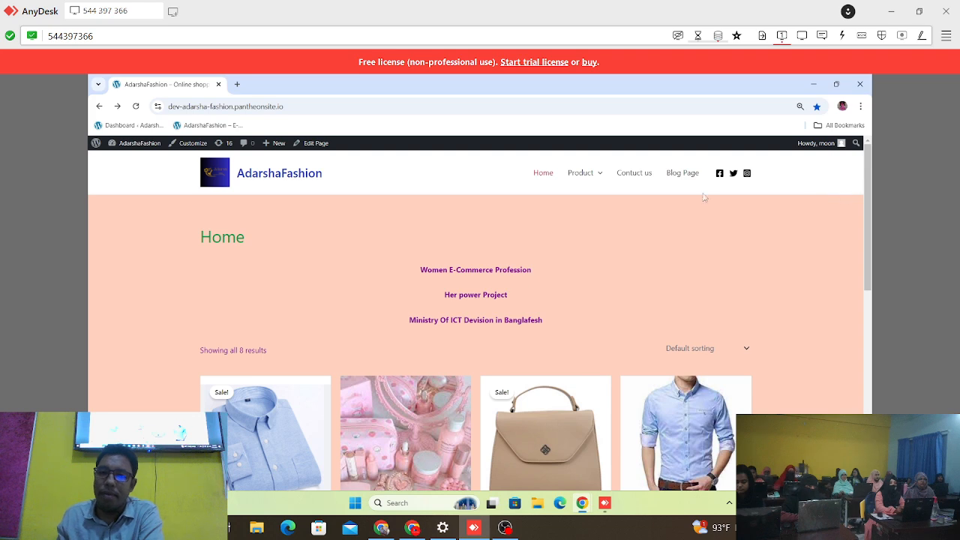
Step: Open the store's Women product category and look over the products listed in it
mouse_move(592, 177)
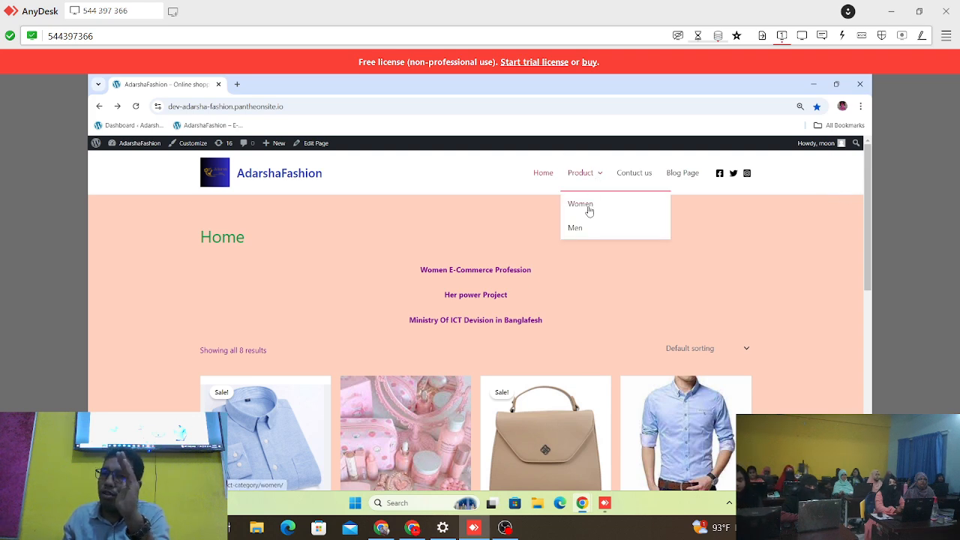
click(589, 211)
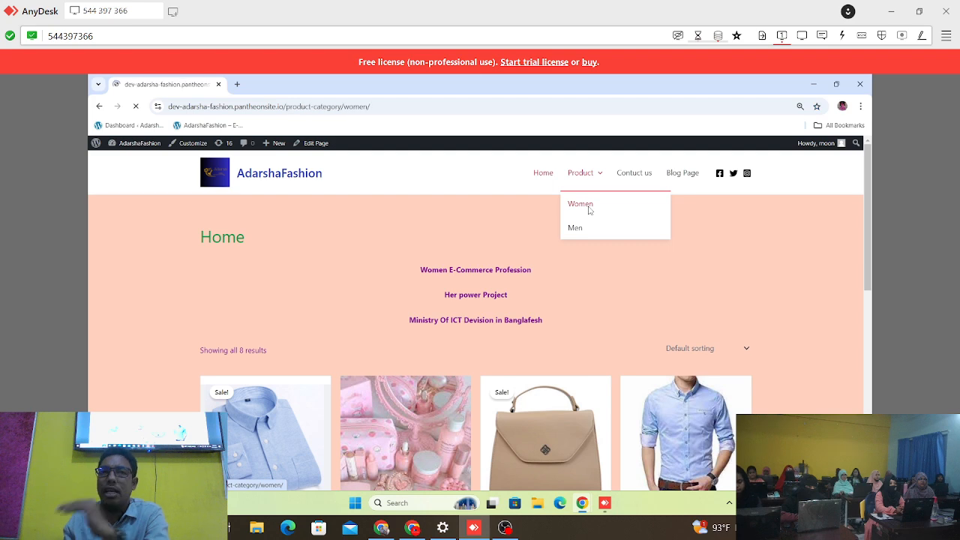
mouse_move(596, 184)
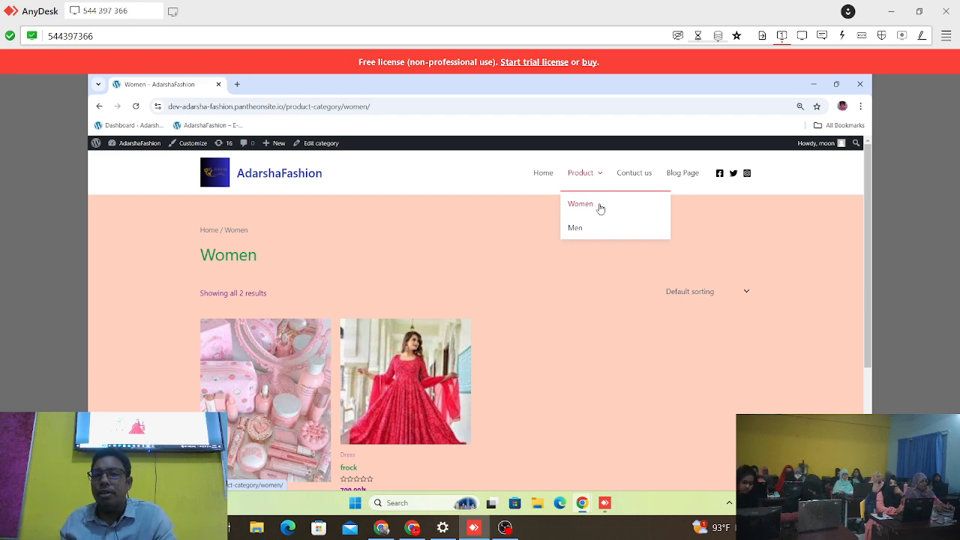
click(600, 208)
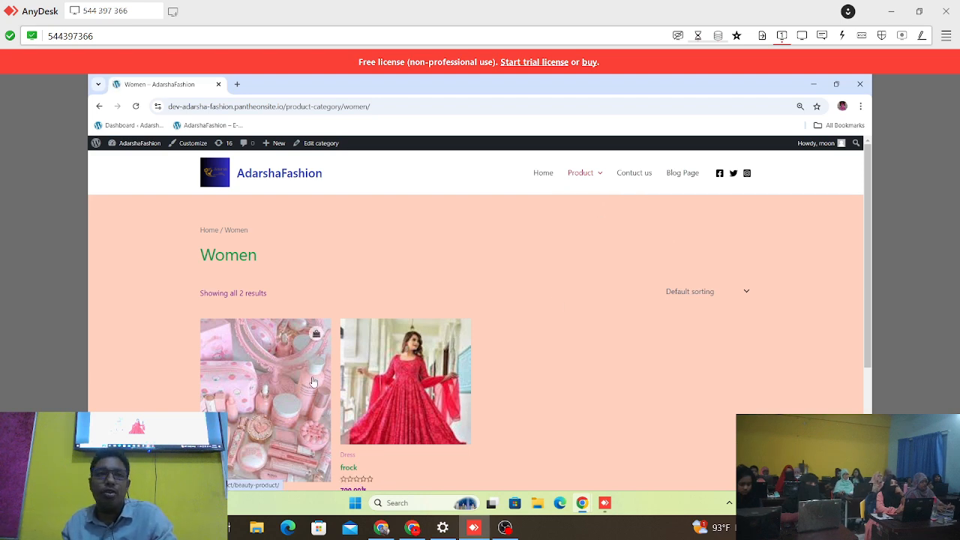
scroll(420, 323, down, 2)
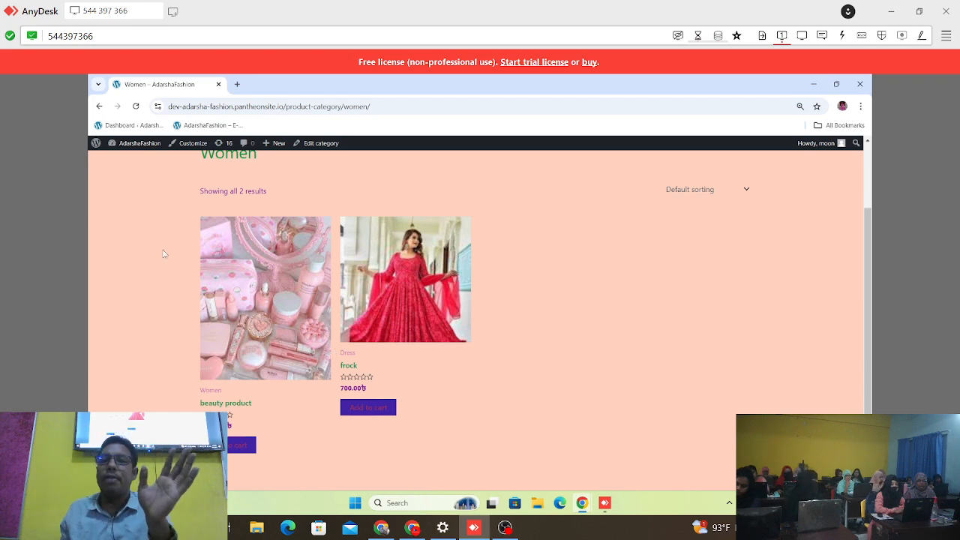
scroll(243, 178, up, 2)
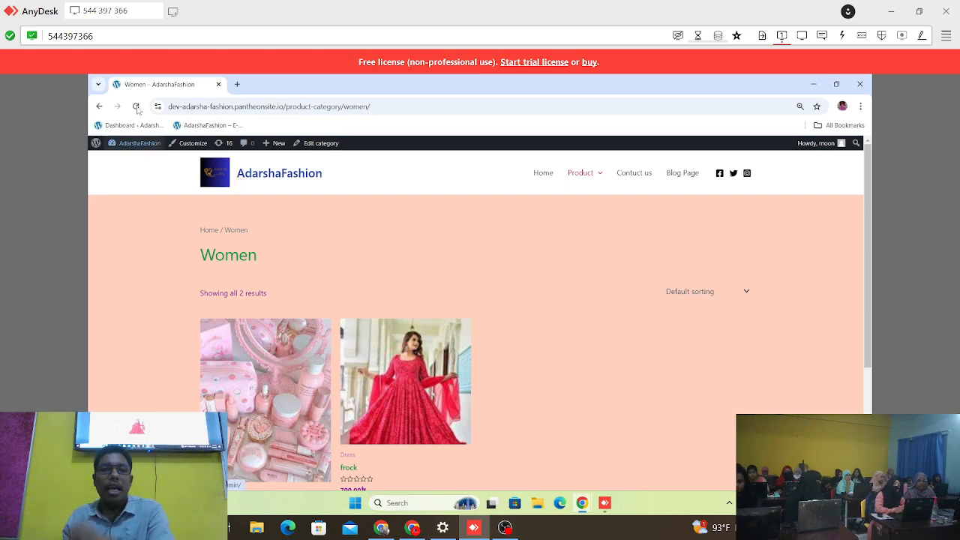
Step: Find YouTube through a Google search in a new browser tab and open its home page
click(238, 84)
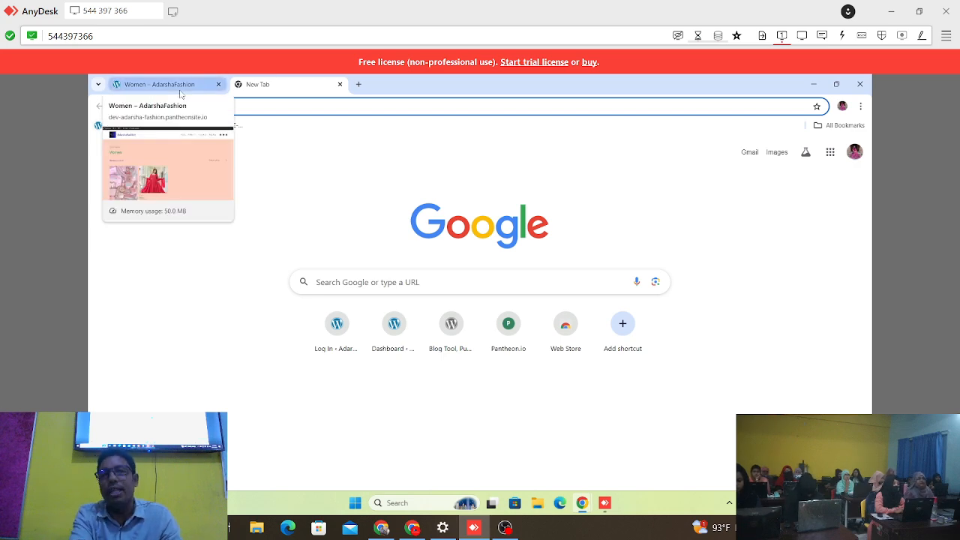
click(359, 85)
click(378, 106)
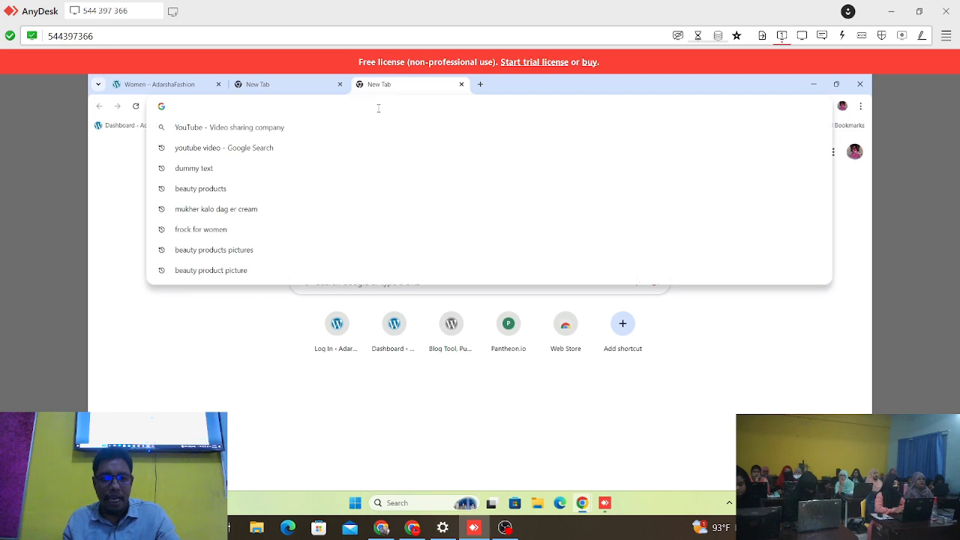
click(378, 126)
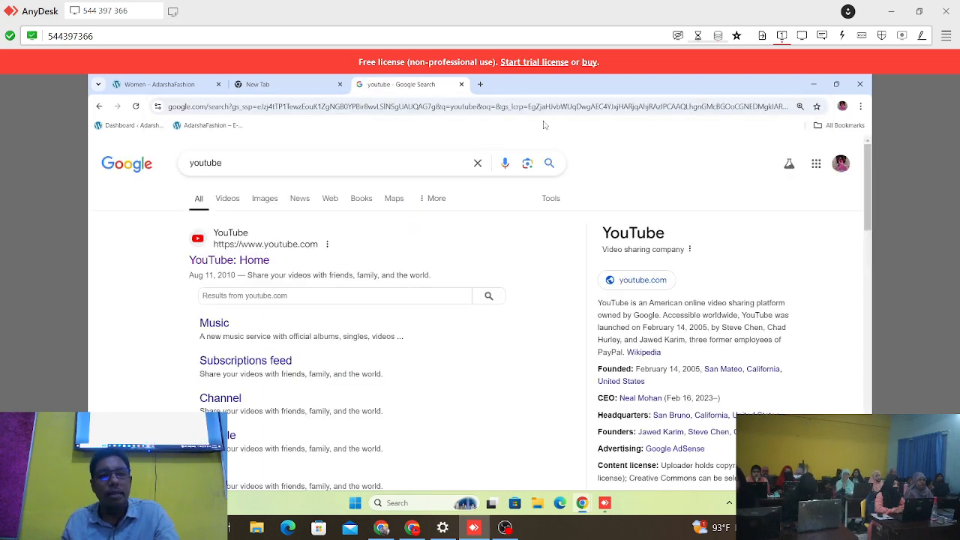
click(267, 260)
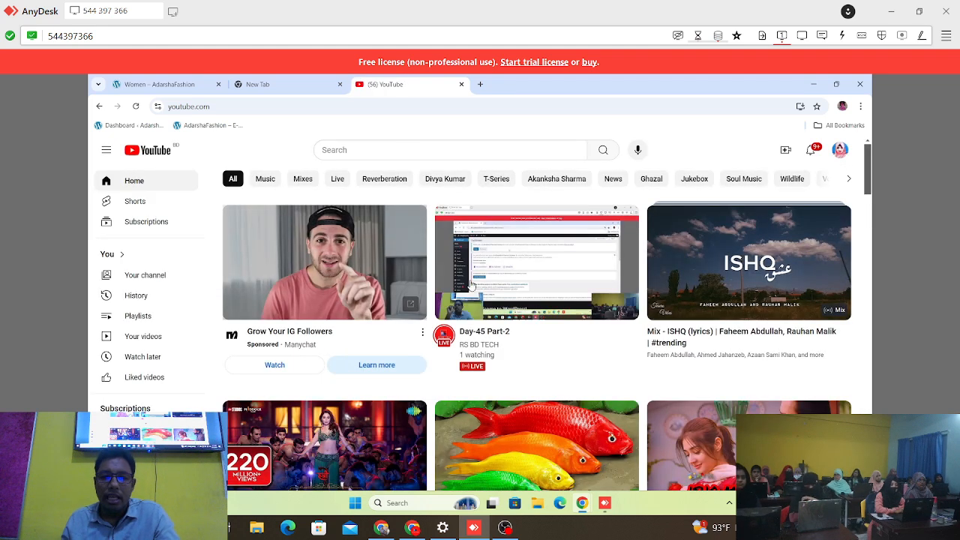
Step: Open the Day-45 Part-2 live stream and pause its playback
click(474, 339)
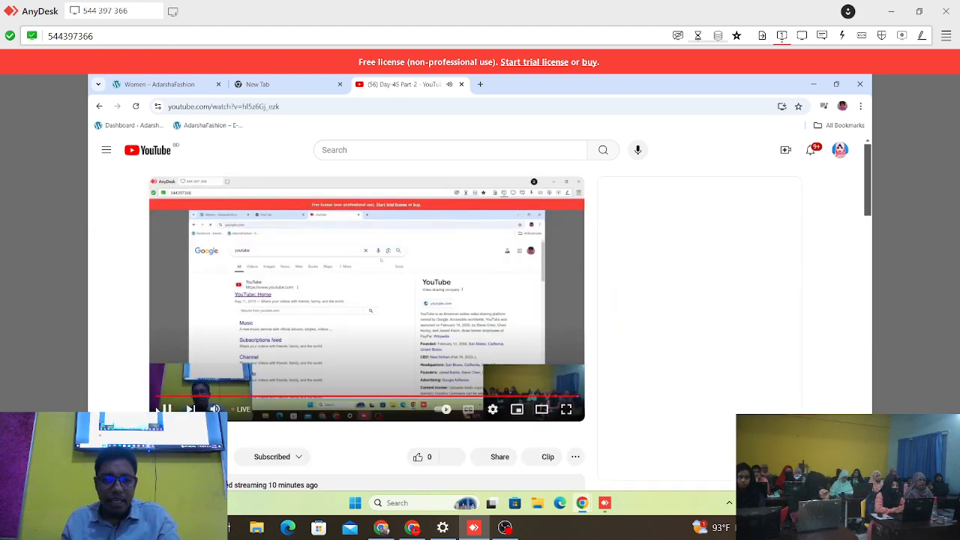
click(168, 409)
Step: Open the RS BD TECH channel's uploaded videos and look through the latest WooCommerce lessons
scroll(182, 276, down, 3)
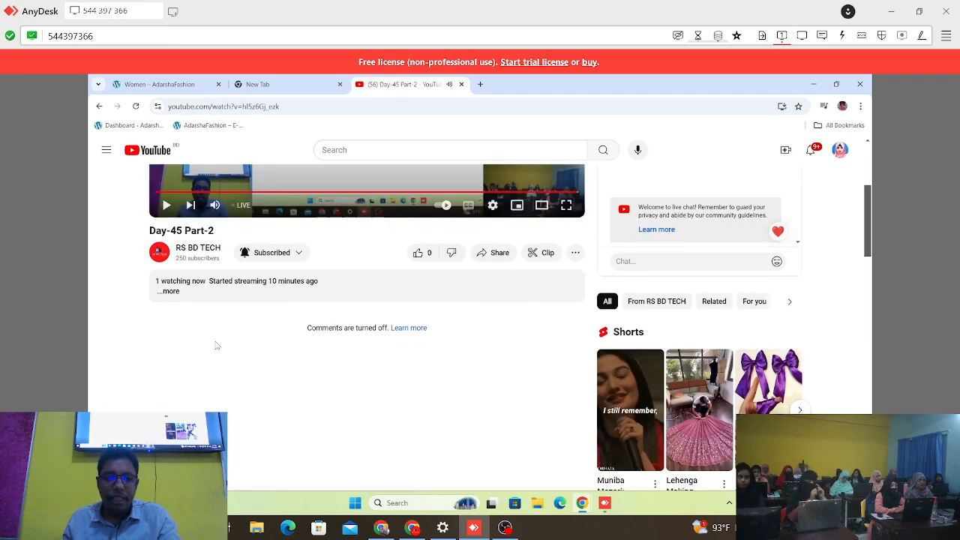
click(201, 249)
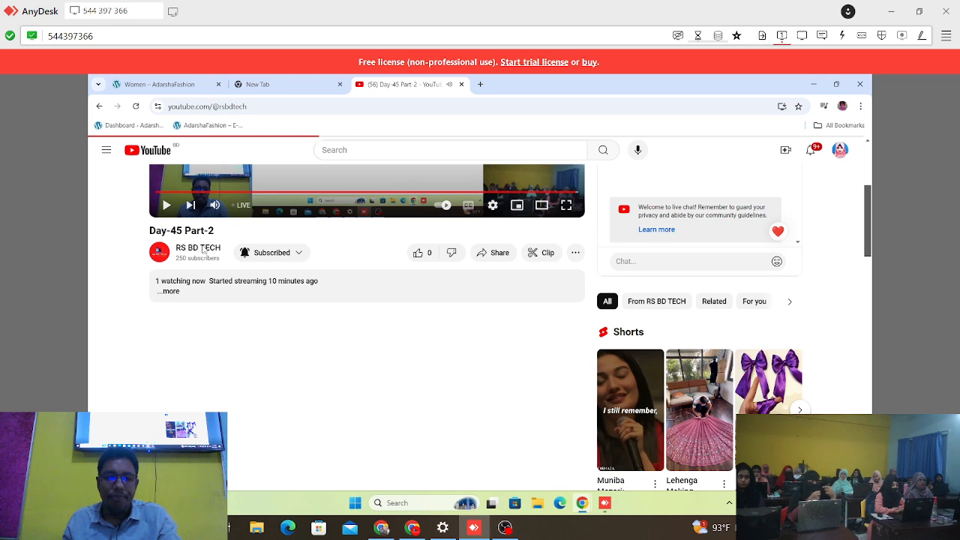
scroll(516, 260, down, 2)
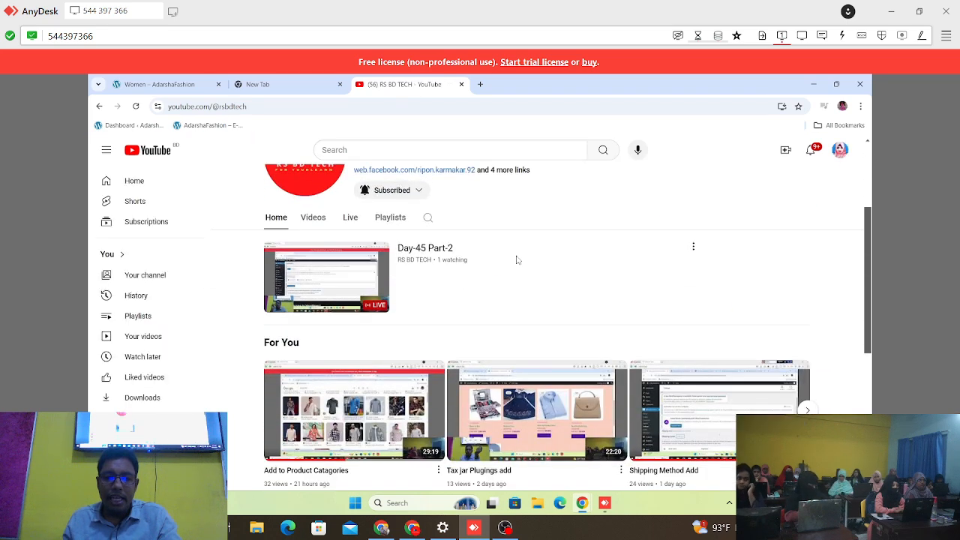
click(313, 217)
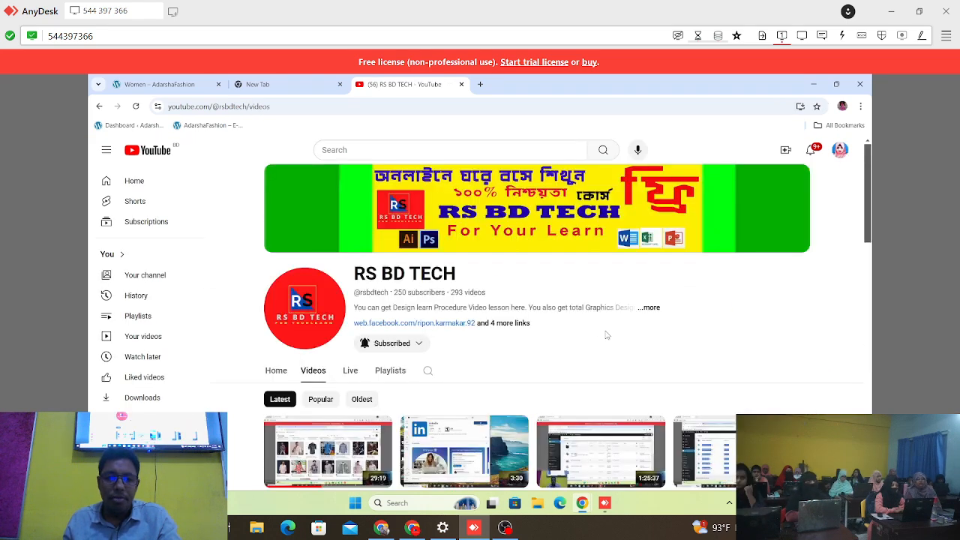
scroll(597, 343, down, 2)
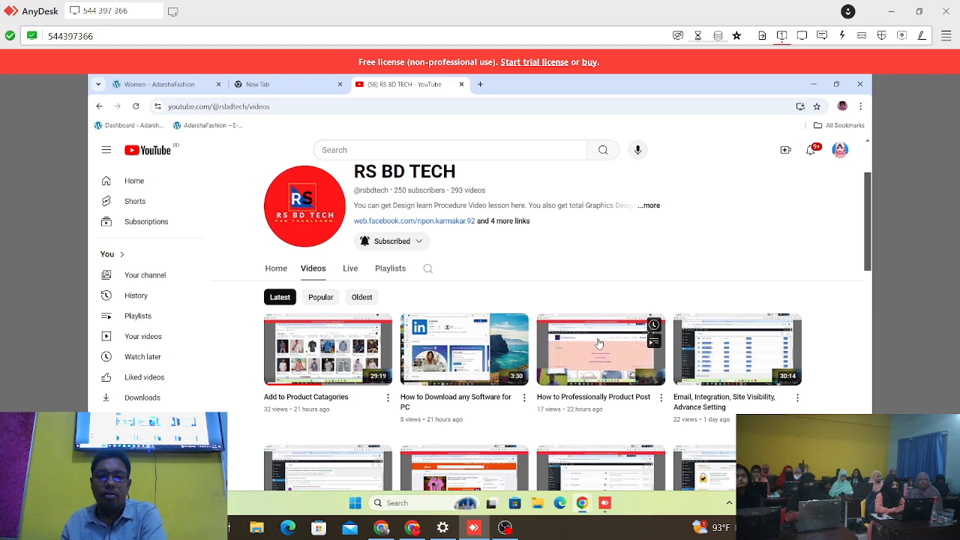
scroll(599, 342, down, 1)
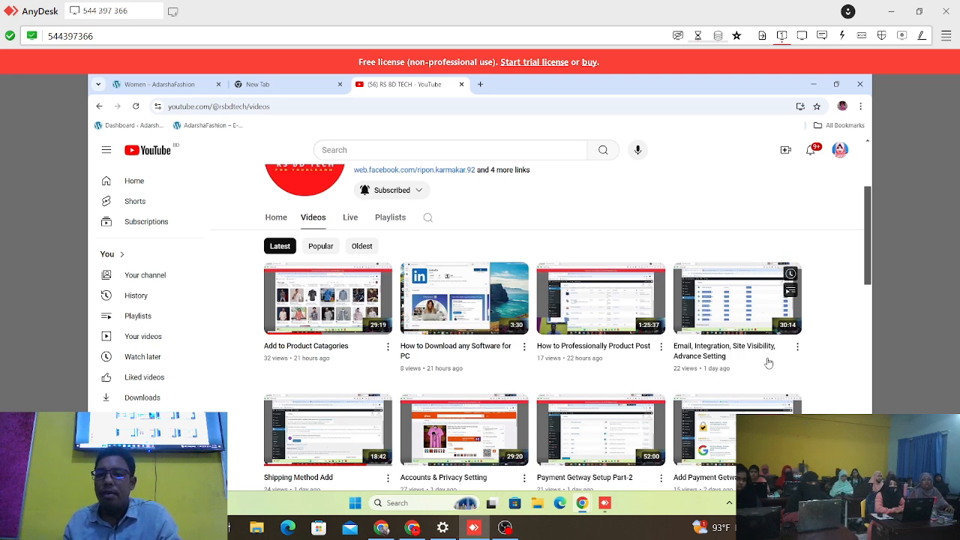
scroll(767, 363, down, 2)
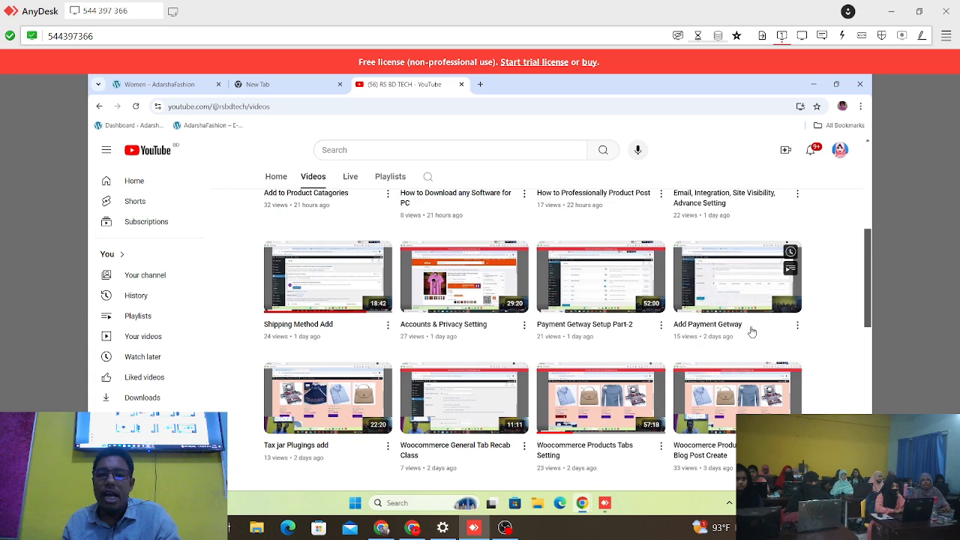
Step: Look through the older WooCommerce and WordPress lessons among the RS BD TECH channel's uploaded videos
scroll(750, 300, down, 2)
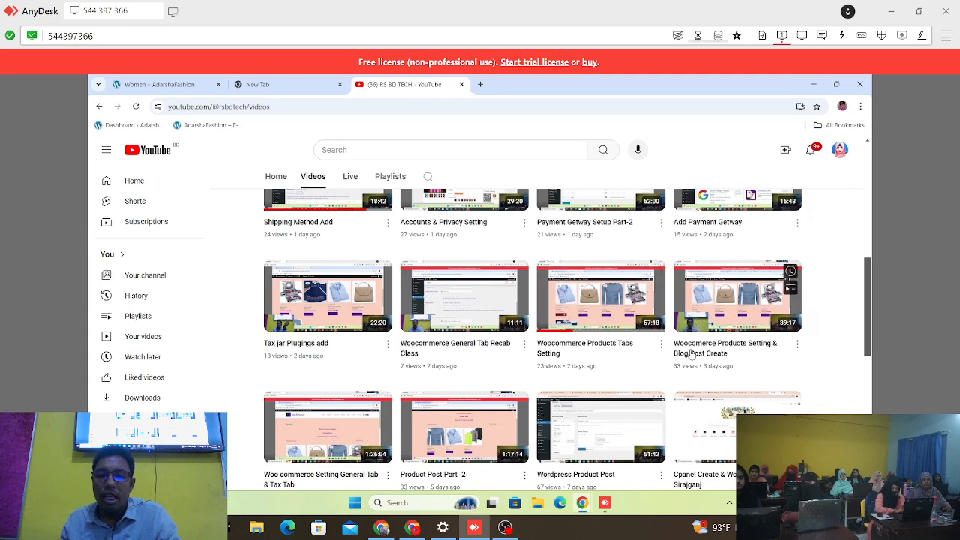
scroll(765, 351, down, 1)
scroll(765, 351, down, 1)
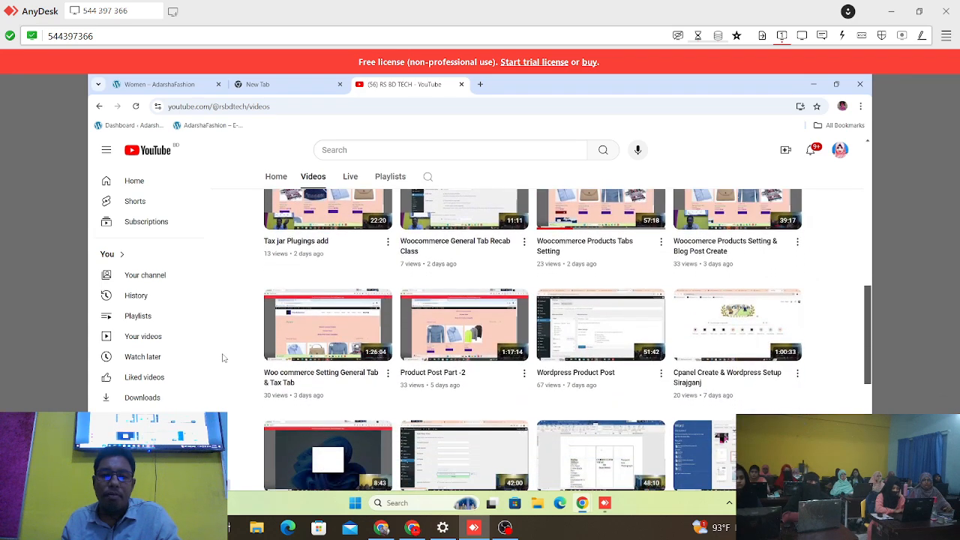
scroll(711, 372, down, 1)
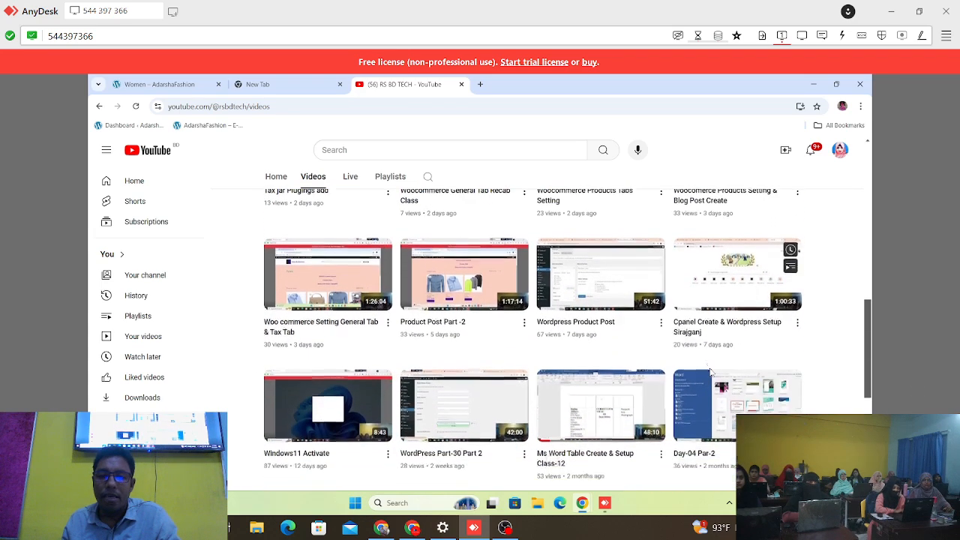
scroll(538, 340, up, 1)
scroll(538, 341, up, 3)
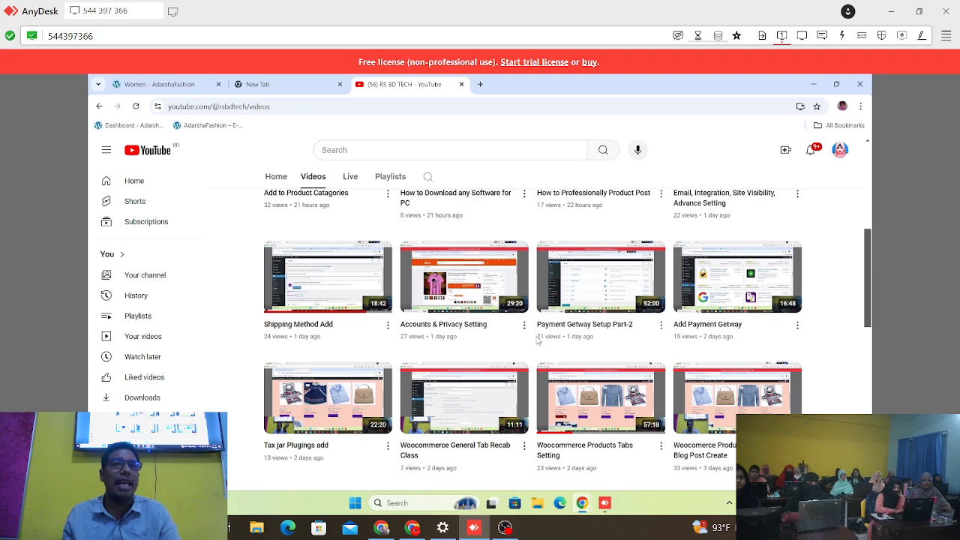
scroll(537, 336, up, 3)
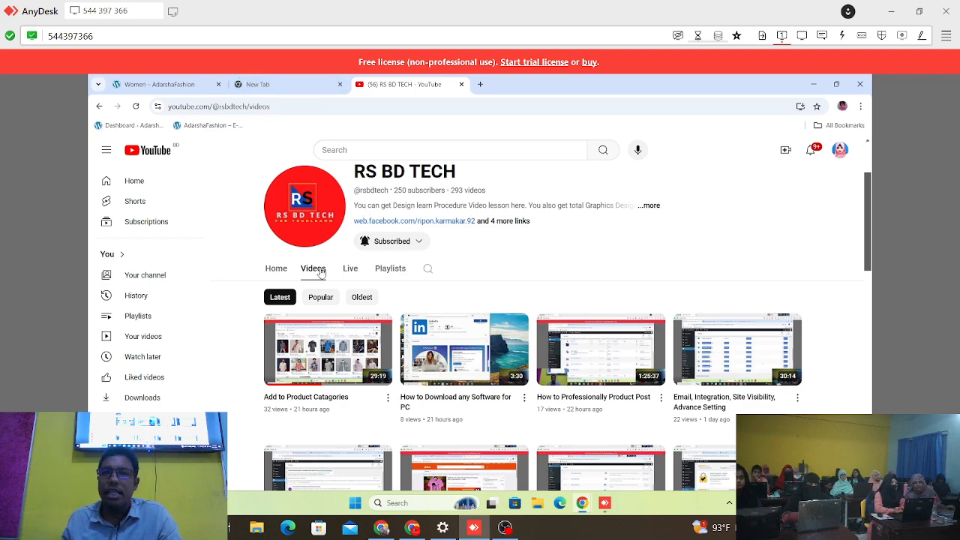
scroll(521, 339, down, 5)
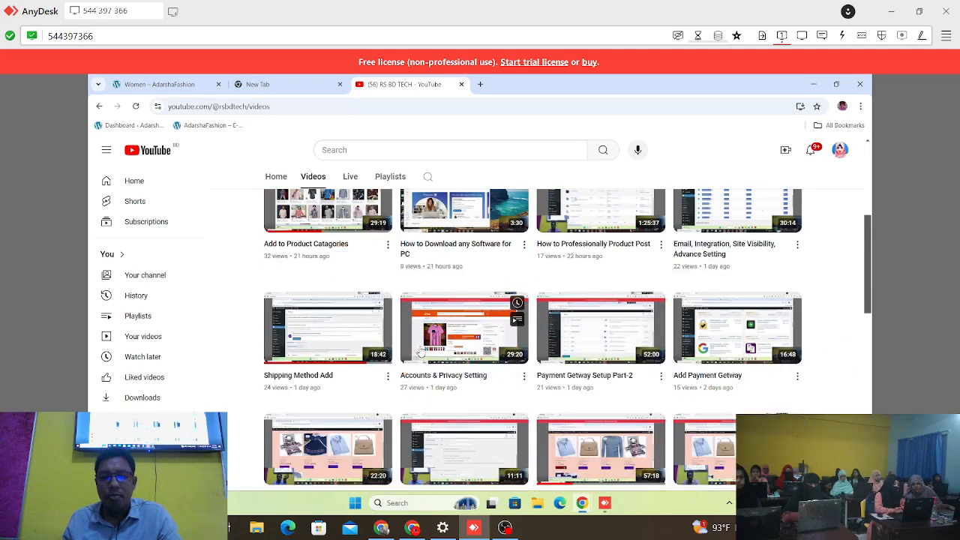
scroll(521, 339, down, 2)
scroll(521, 339, up, 10)
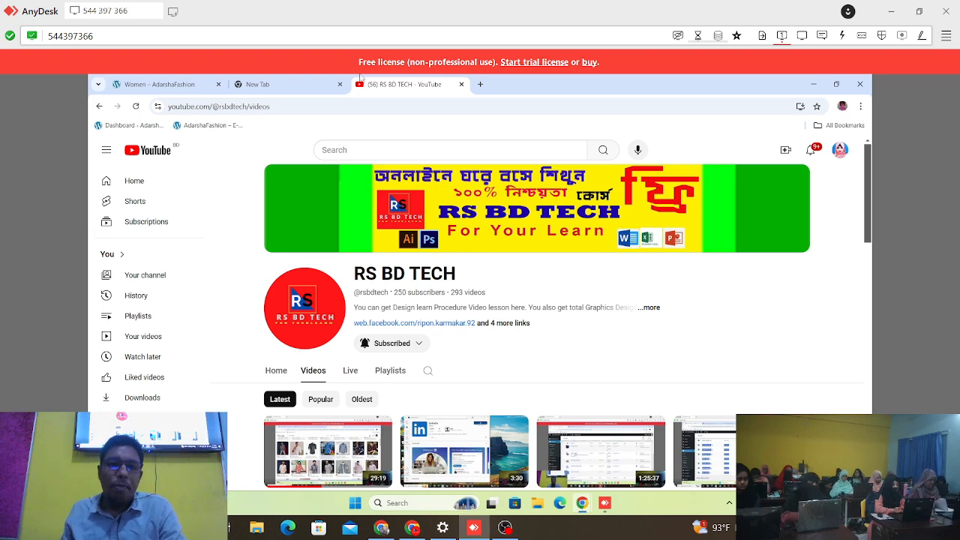
Step: Return to the store's Women category page and look over its products
click(301, 91)
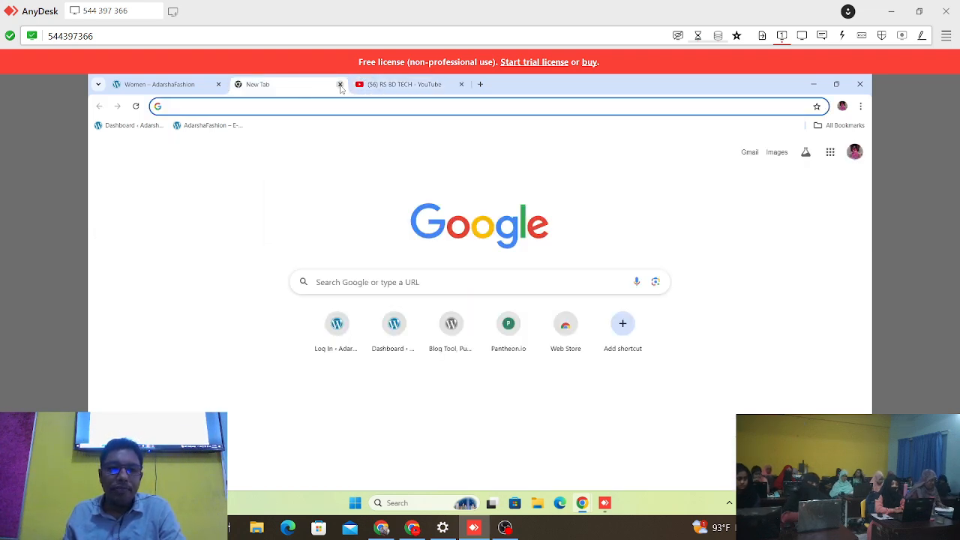
click(385, 87)
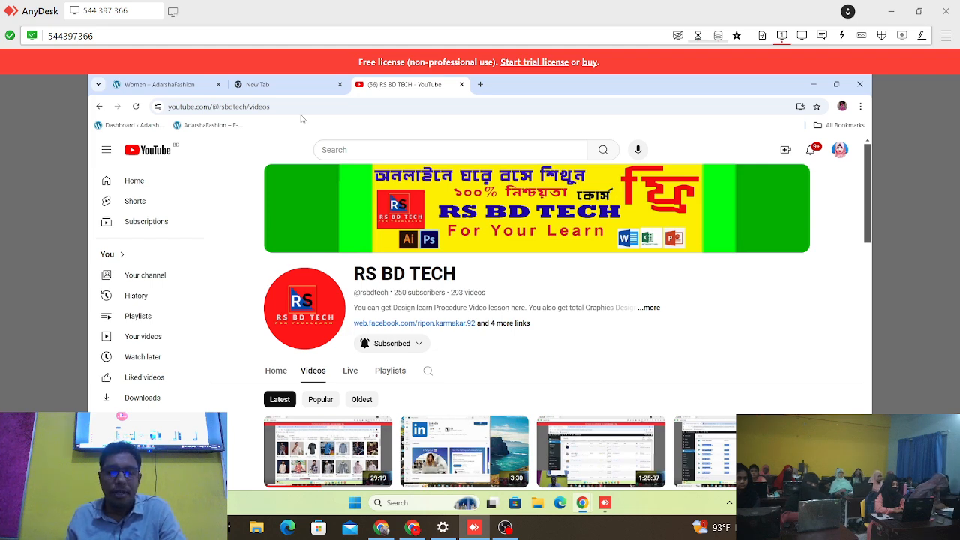
click(188, 87)
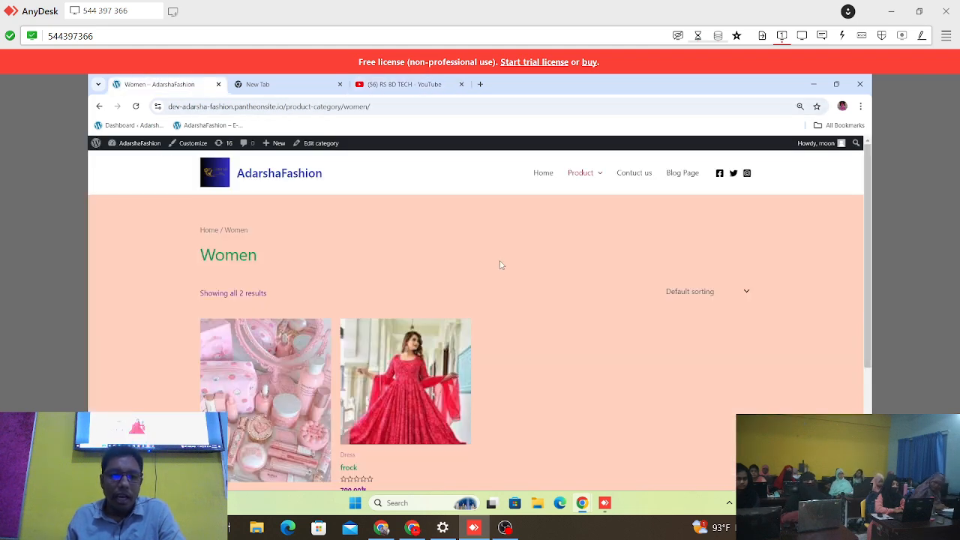
scroll(501, 264, down, 1)
Step: Open the product categories management page in the store's WordPress admin and bring the category list into view
mouse_move(97, 144)
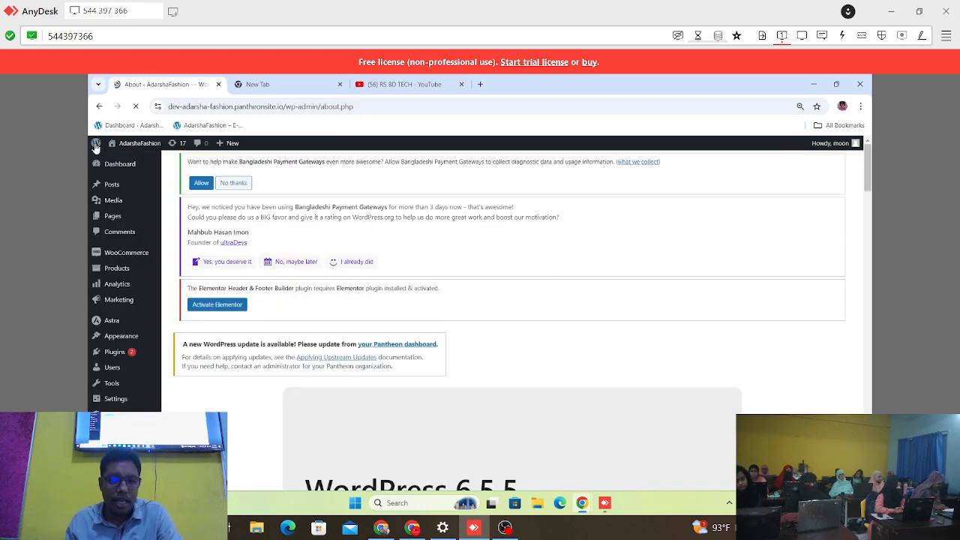
mouse_move(129, 226)
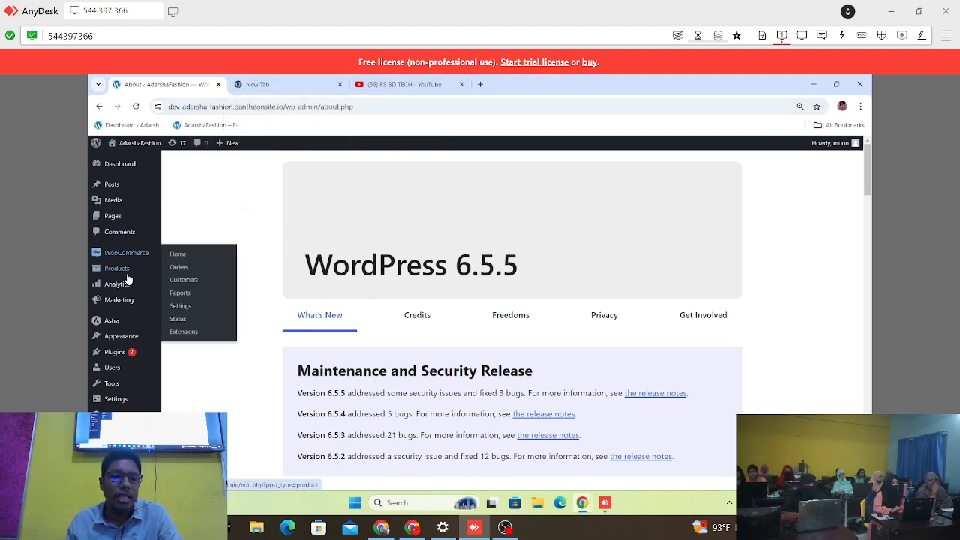
mouse_move(124, 273)
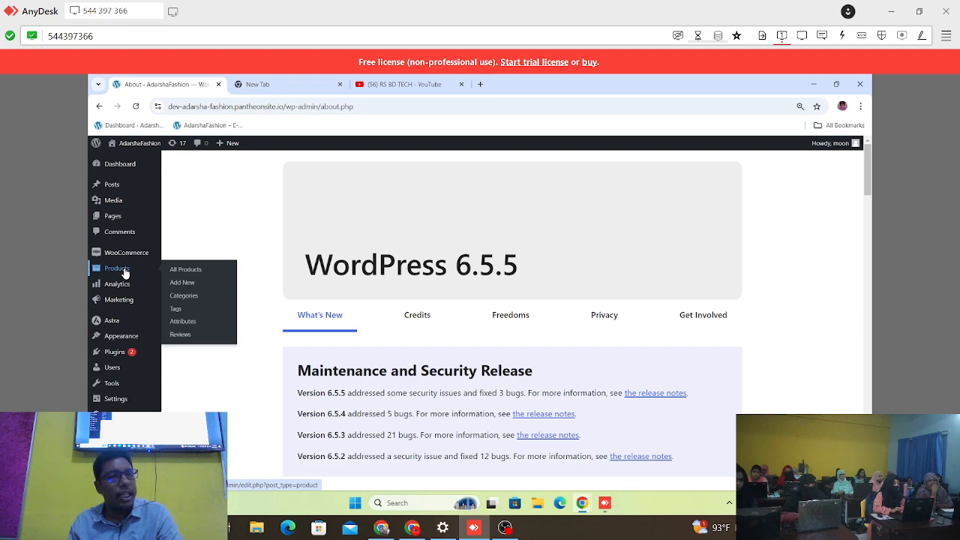
click(196, 297)
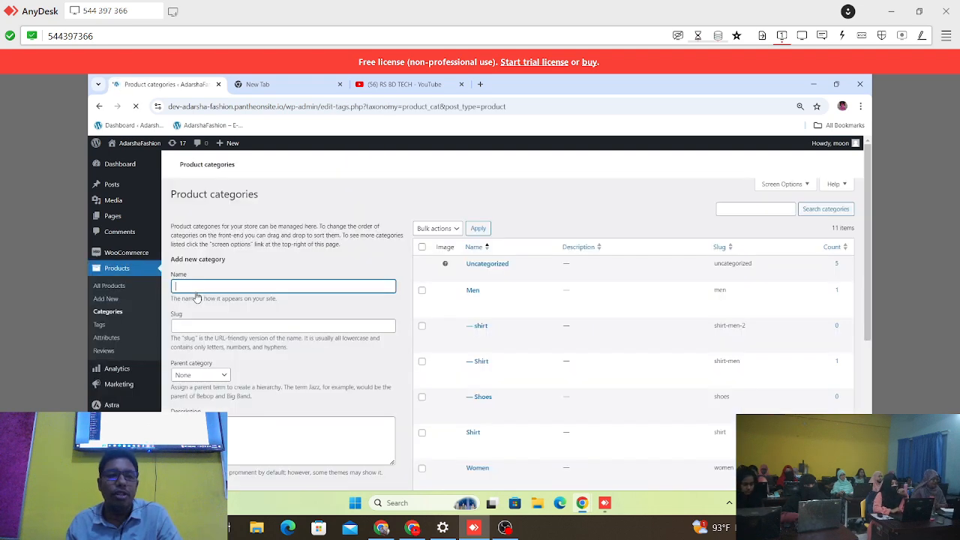
scroll(465, 292, down, 4)
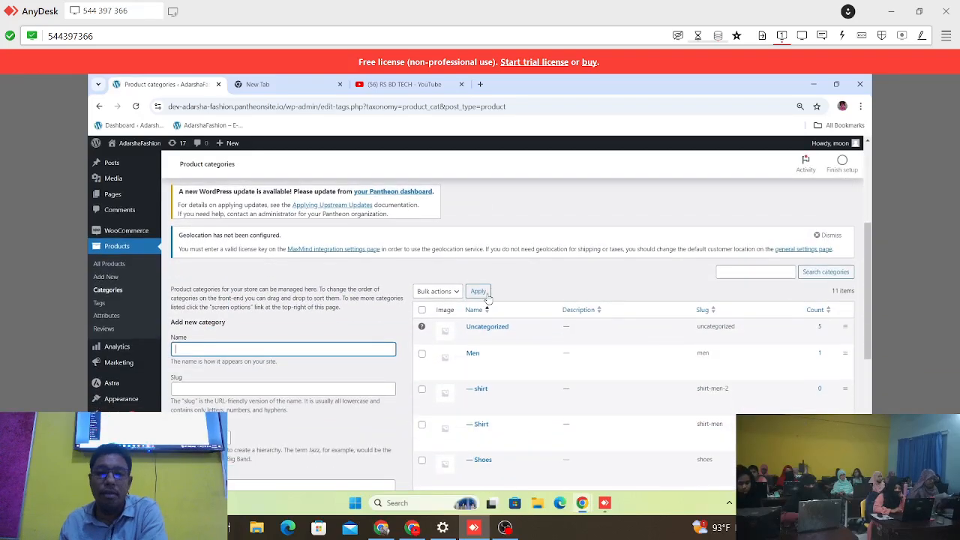
scroll(487, 298, down, 1)
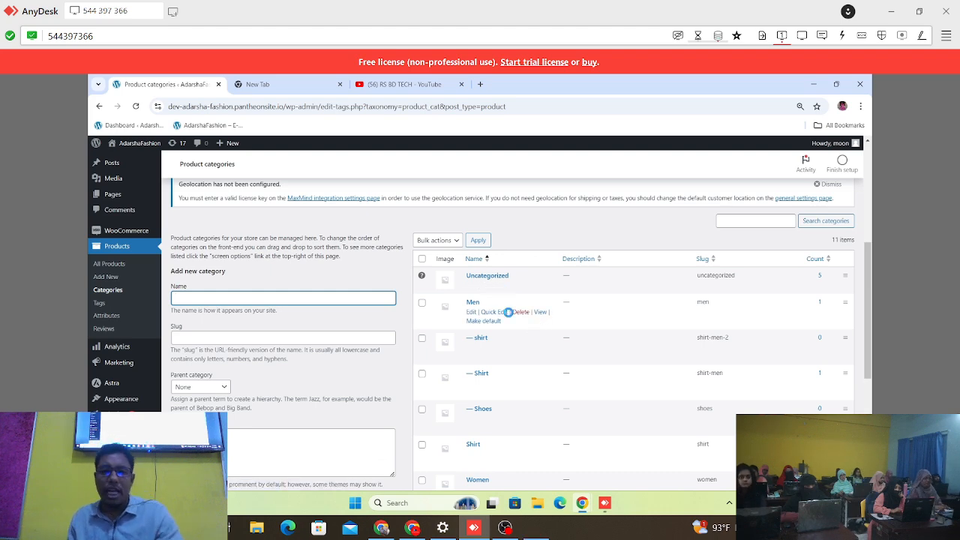
Step: Mark the Men category and its first shirt subcategory with red rectangles in a screen capture of the category list, and discard the capture
key(Print)
drag(411, 266, 866, 494)
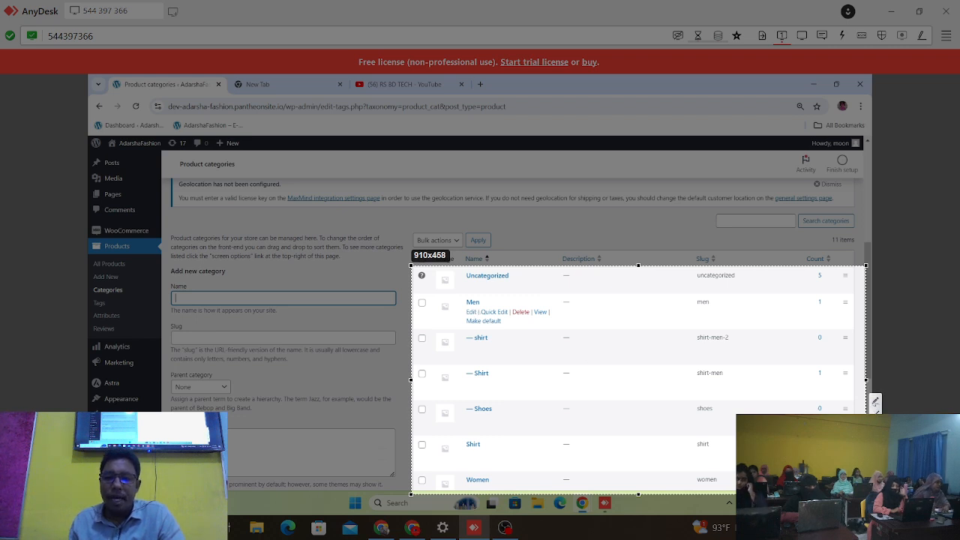
mouse_move(412, 290)
mouse_down()
mouse_move(500, 318)
mouse_move(849, 327)
mouse_up()
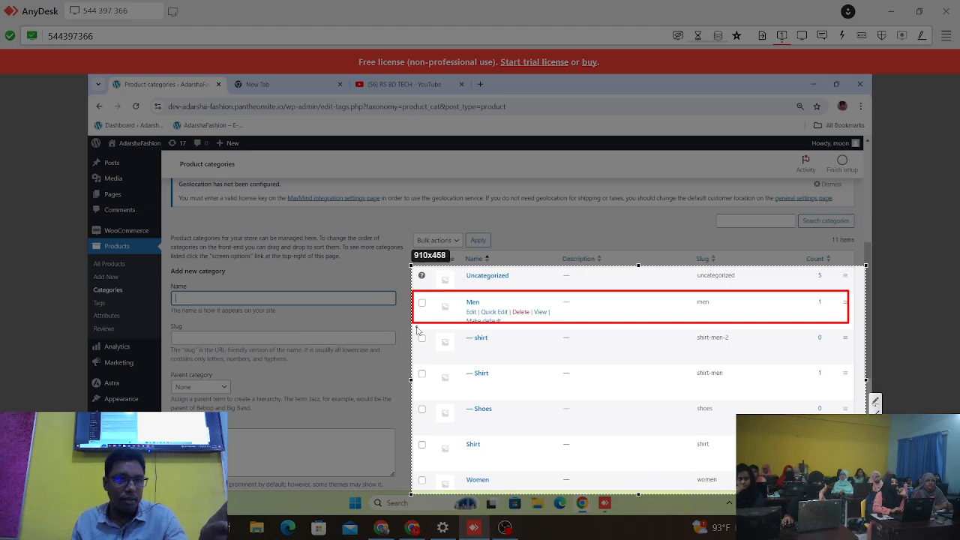
mouse_move(411, 331)
mouse_down()
mouse_move(777, 402)
mouse_move(881, 349)
mouse_move(850, 346)
mouse_up()
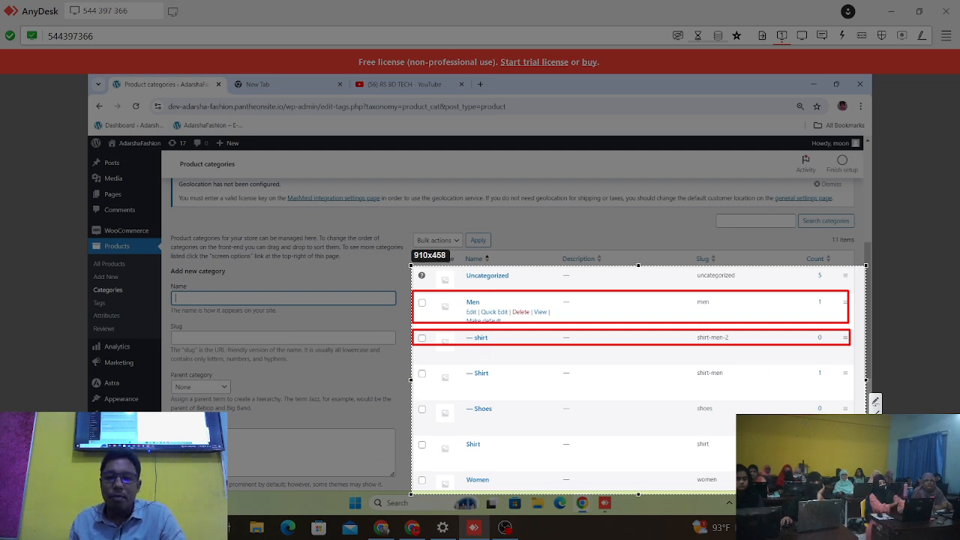
key(Escape)
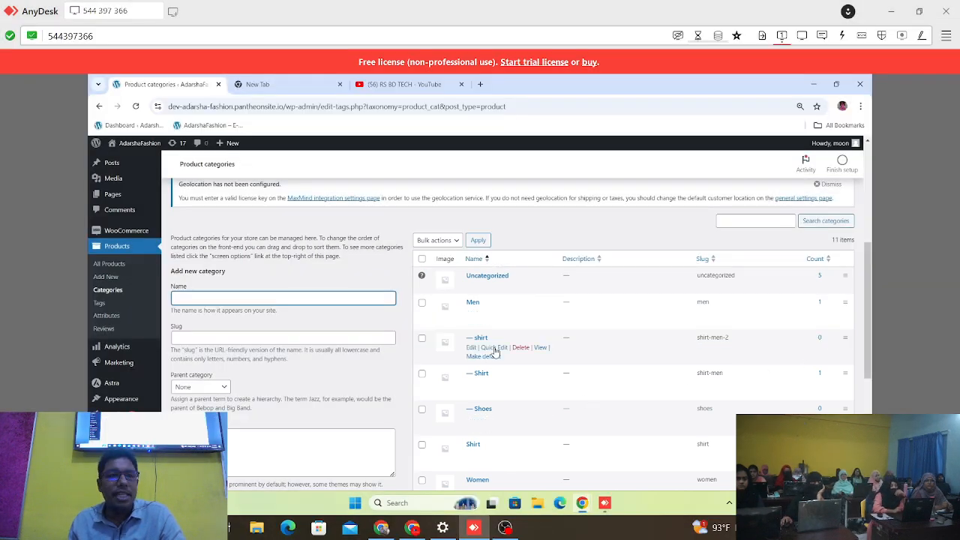
Step: Examine the product category list, including the subcategories nested under Men and Women
scroll(495, 352, down, 1)
scroll(495, 352, down, 1)
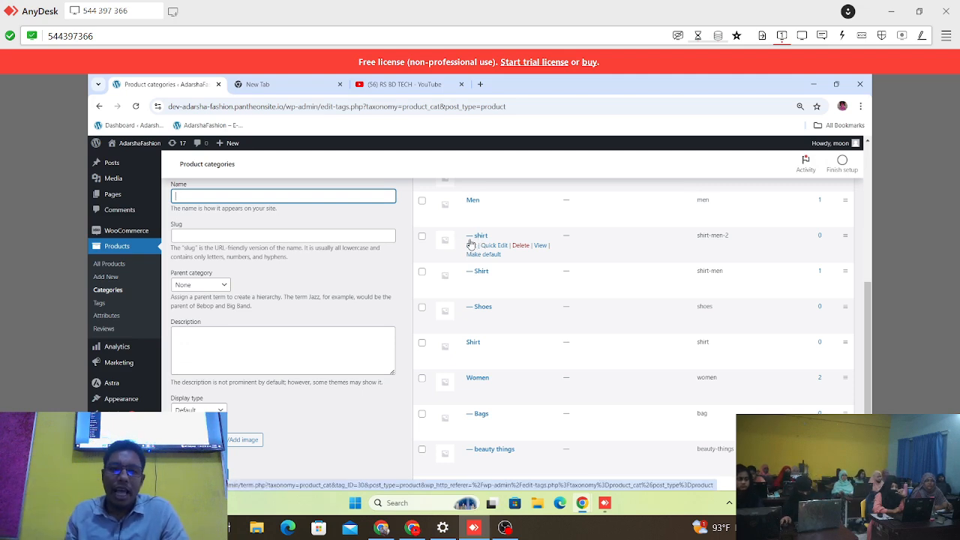
scroll(471, 243, up, 1)
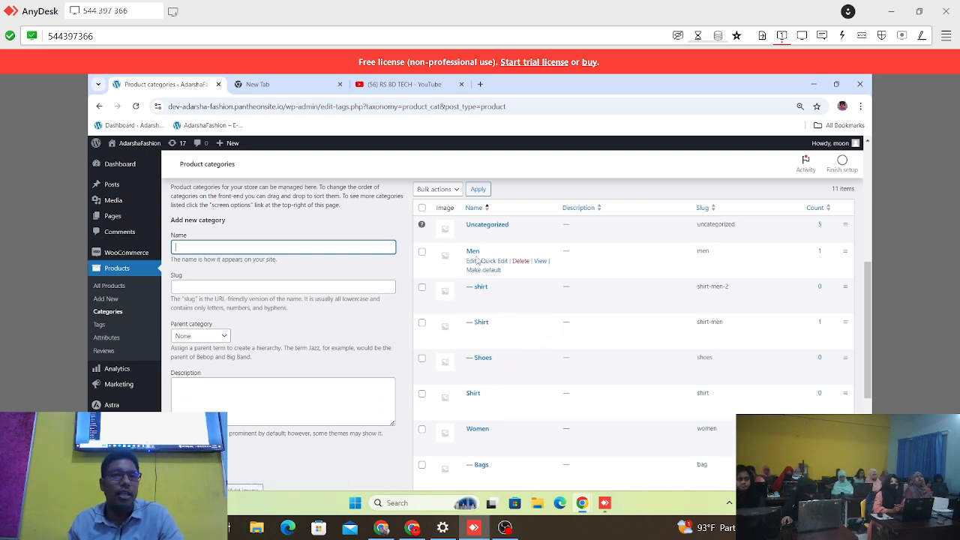
scroll(480, 292, down, 2)
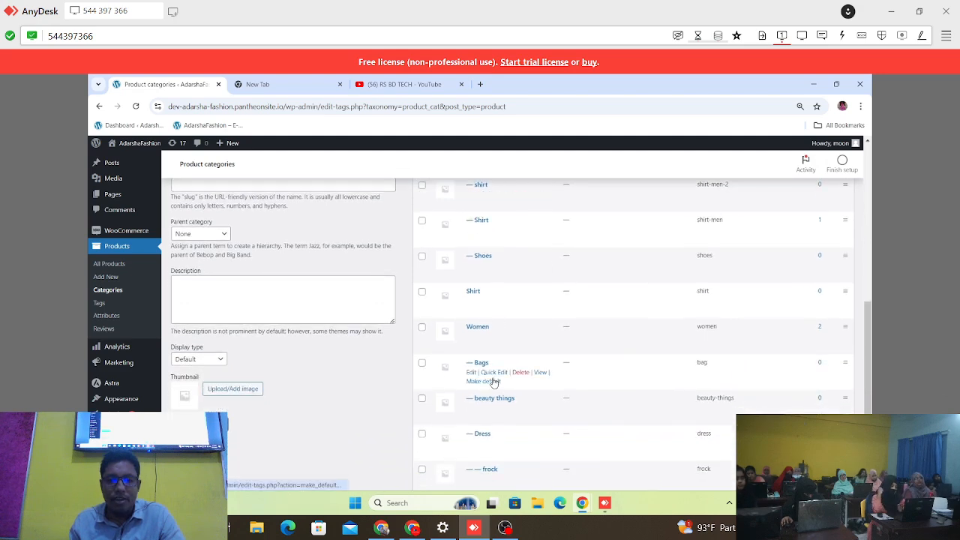
scroll(489, 344, down, 1)
scroll(504, 312, down, 1)
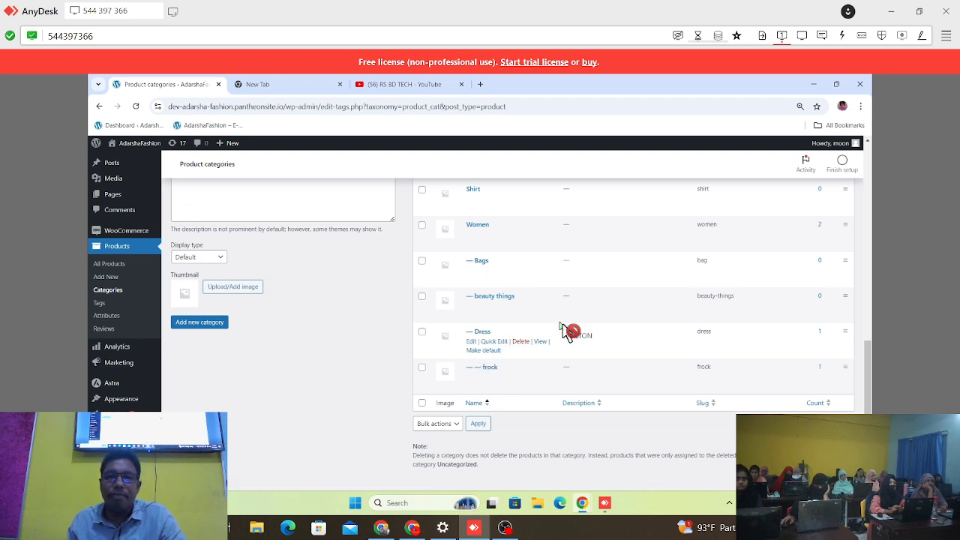
scroll(559, 327, up, 2)
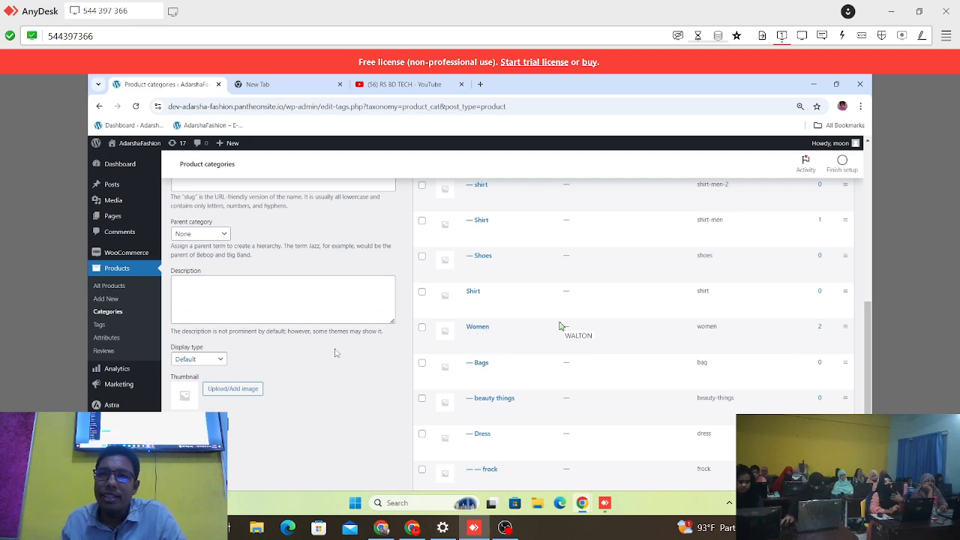
scroll(335, 353, up, 9)
scroll(336, 352, down, 6)
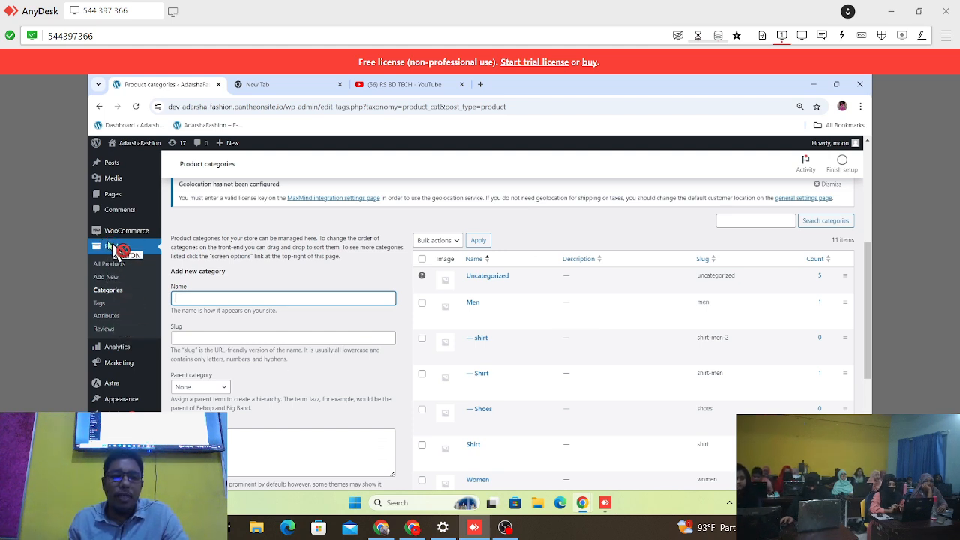
Step: Reload the product categories page and select the Name field of the new category form
click(104, 289)
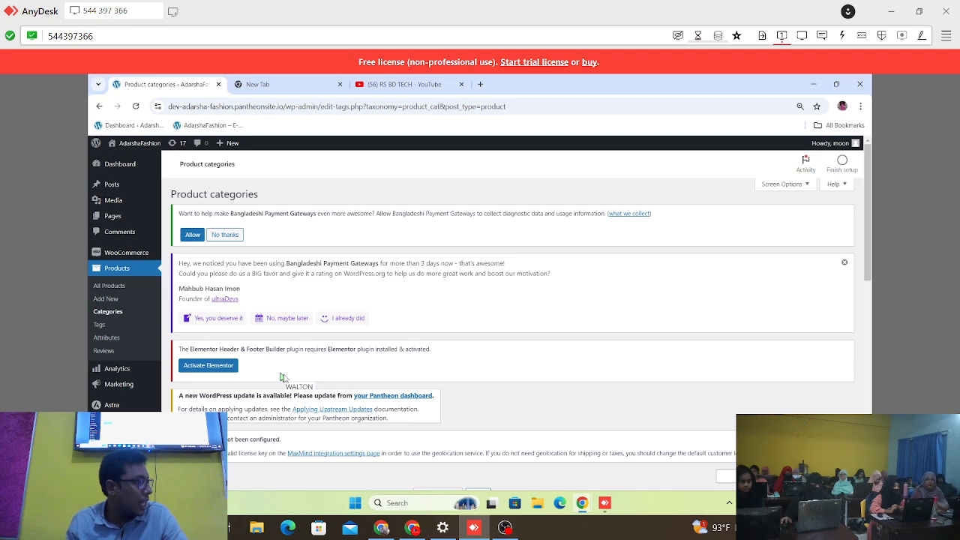
scroll(281, 376, down, 2)
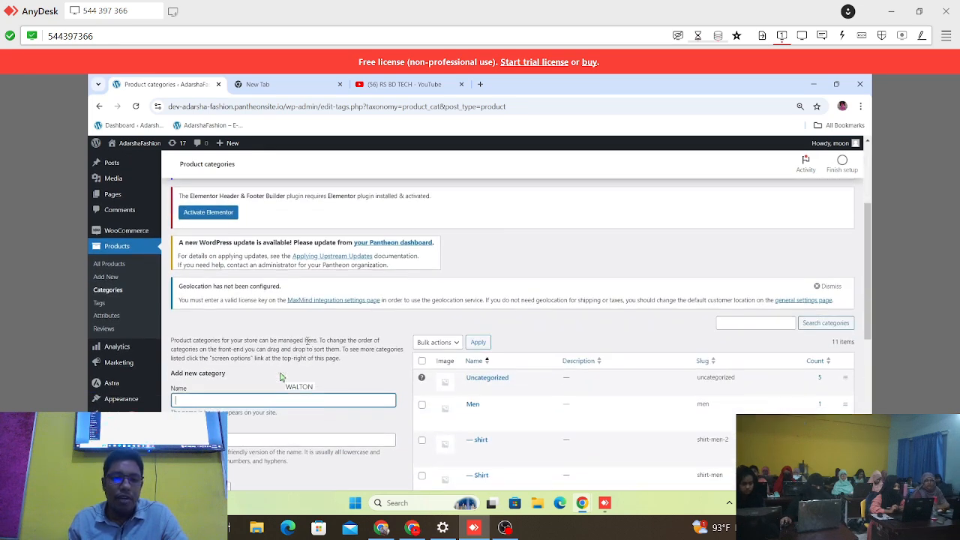
scroll(281, 376, down, 1)
click(219, 299)
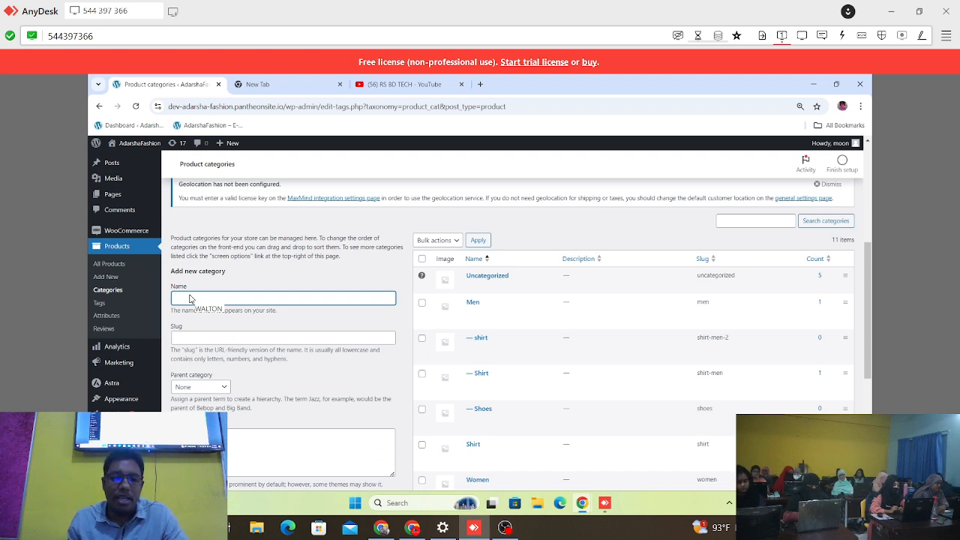
drag(190, 299, 362, 349)
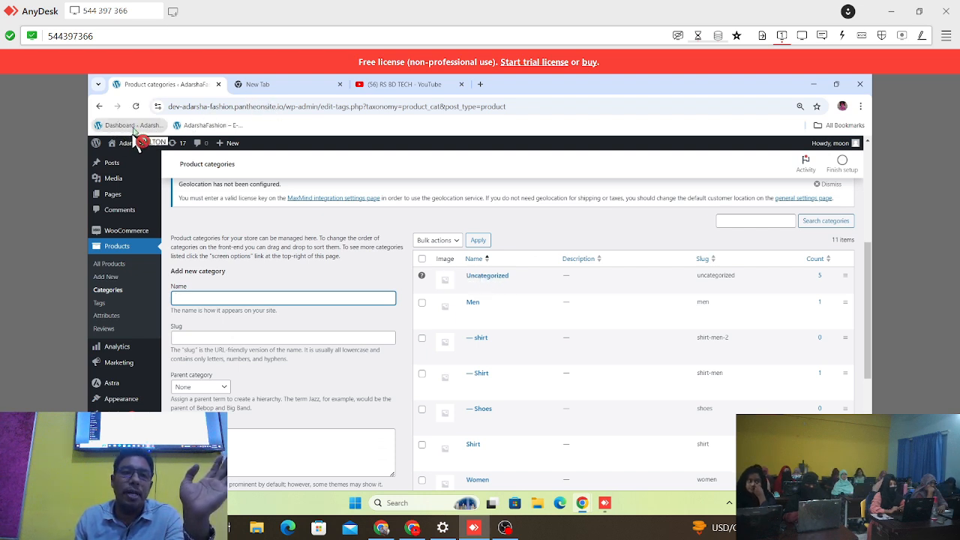
Step: Open the AdarshaFashion storefront home page in a new browser tab, keeping the product categories page open
drag(129, 148, 135, 149)
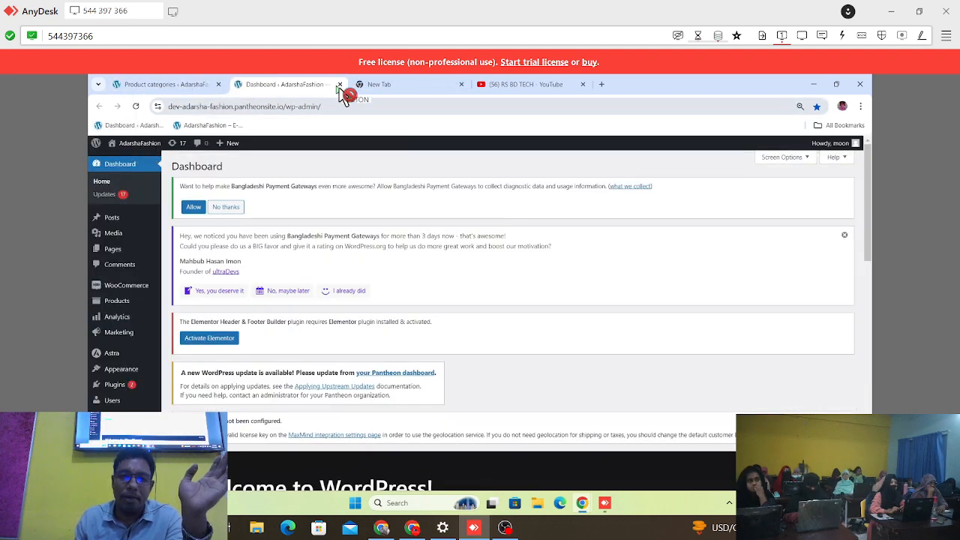
click(339, 84)
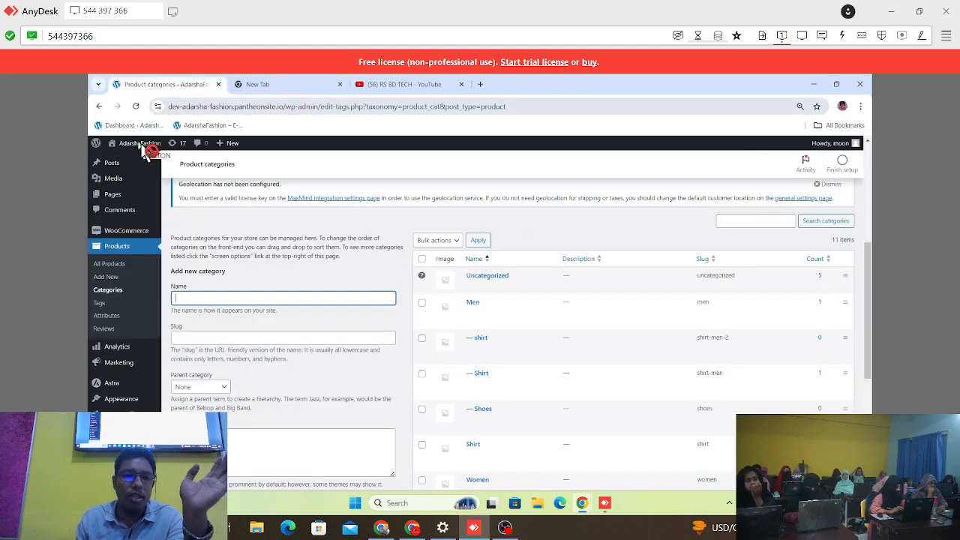
right_click(122, 159)
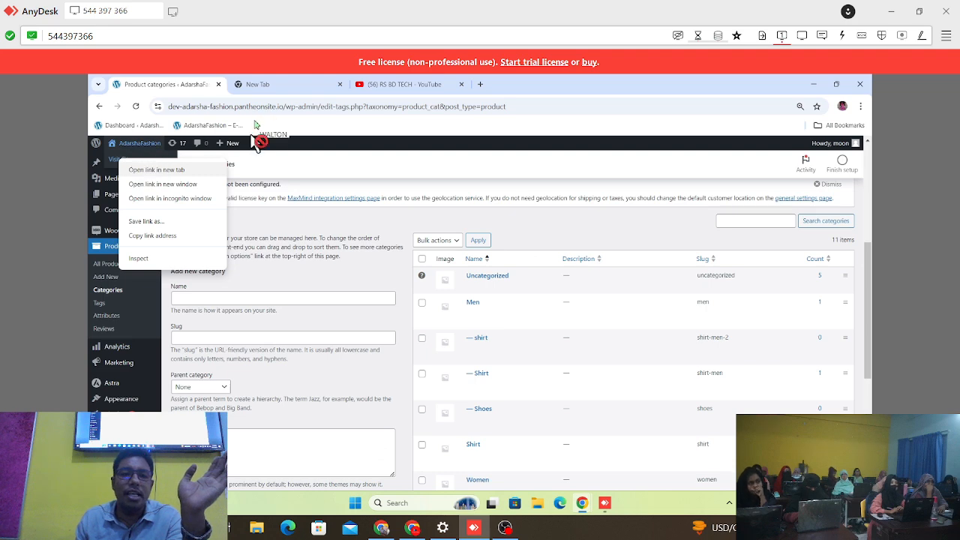
click(156, 170)
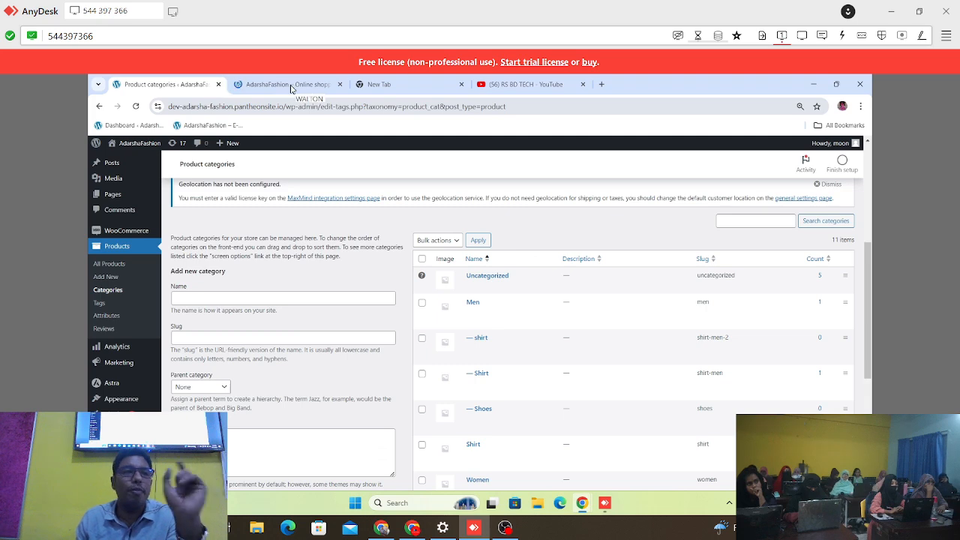
click(291, 84)
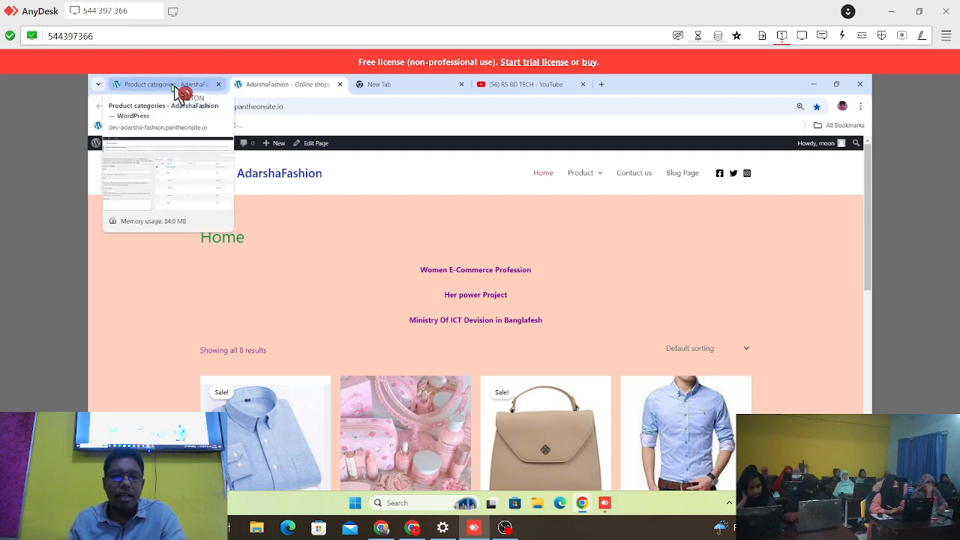
Step: Return to the product categories page and enter KIDS as the new category's name
click(172, 88)
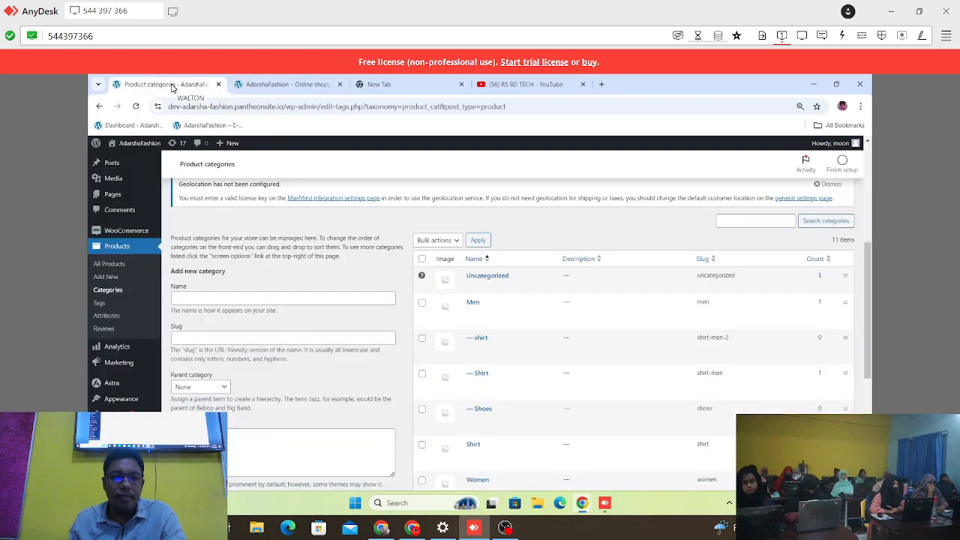
scroll(250, 259, down, 3)
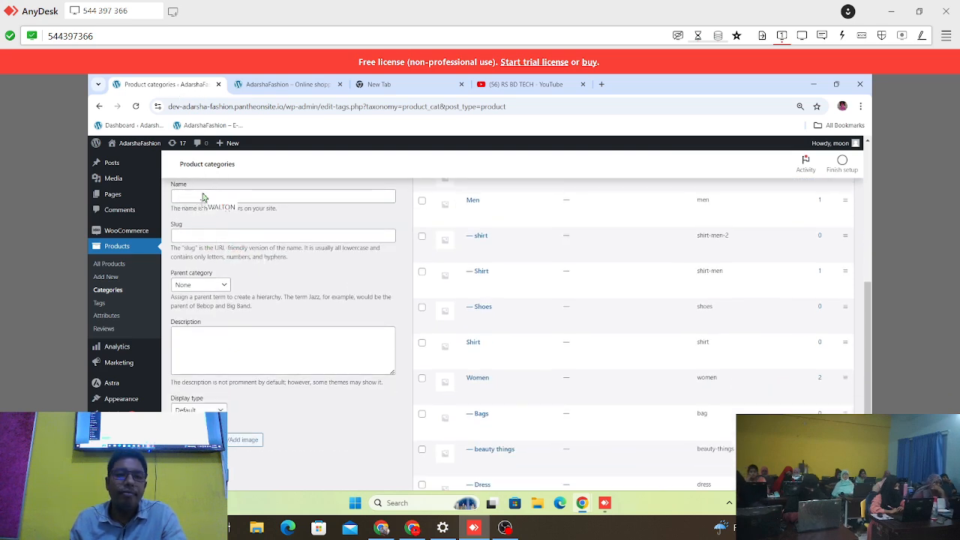
key(ctrl)
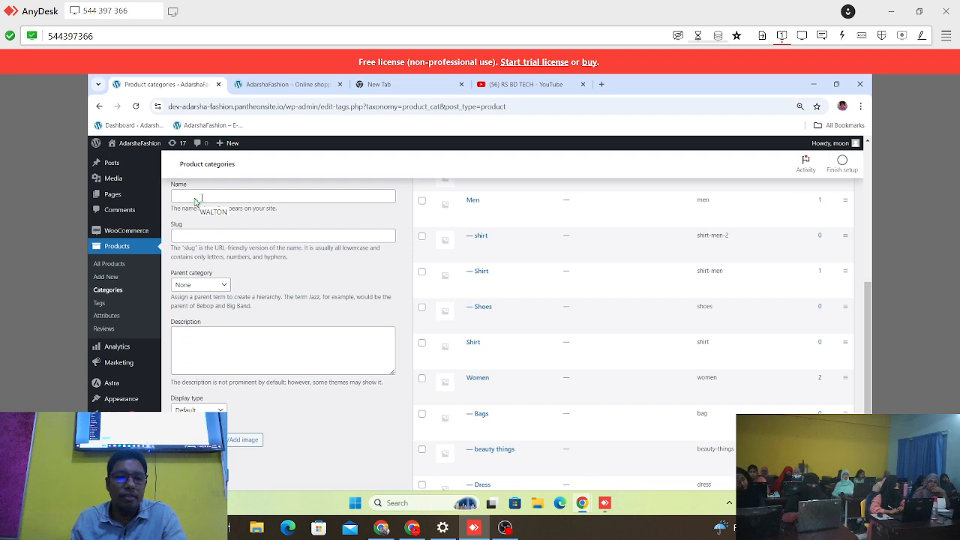
click(194, 199)
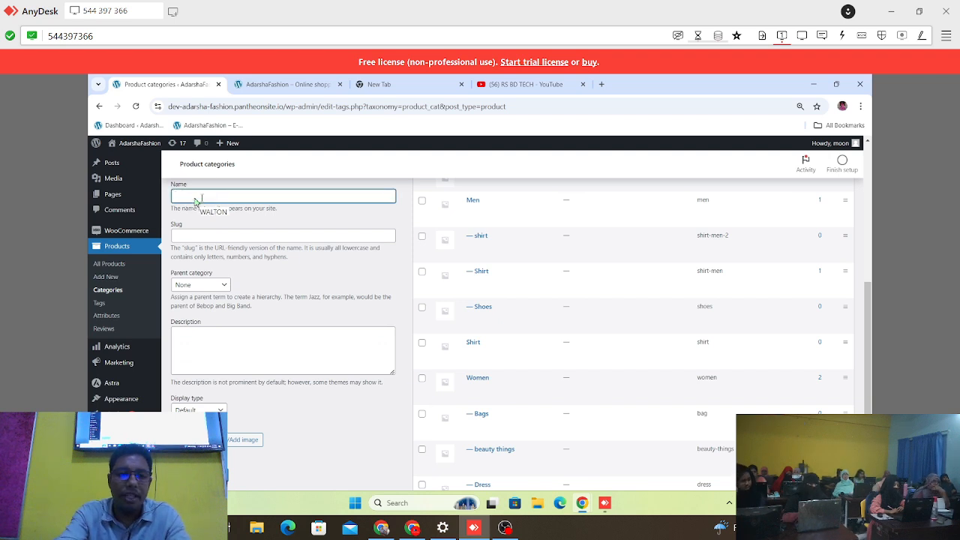
text(Kids)
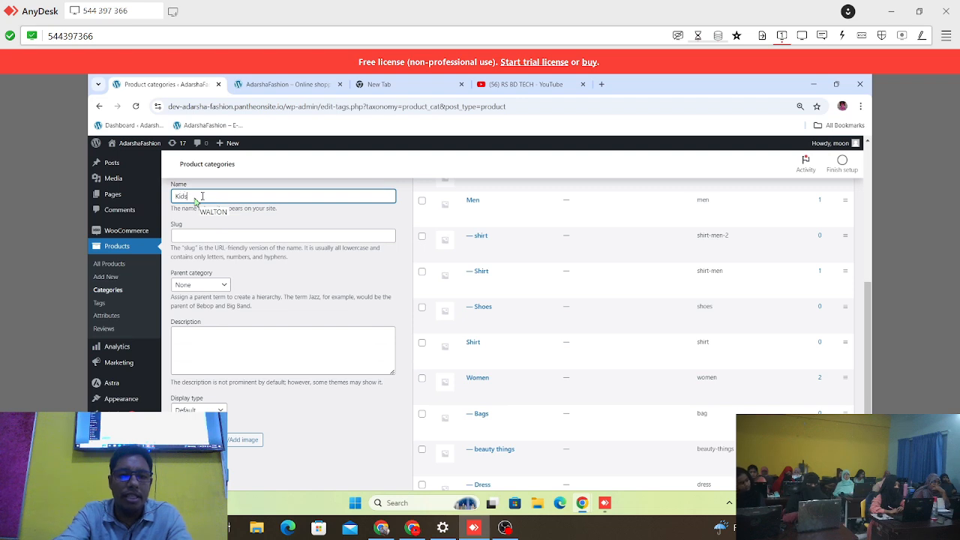
scroll(194, 199, up, 2)
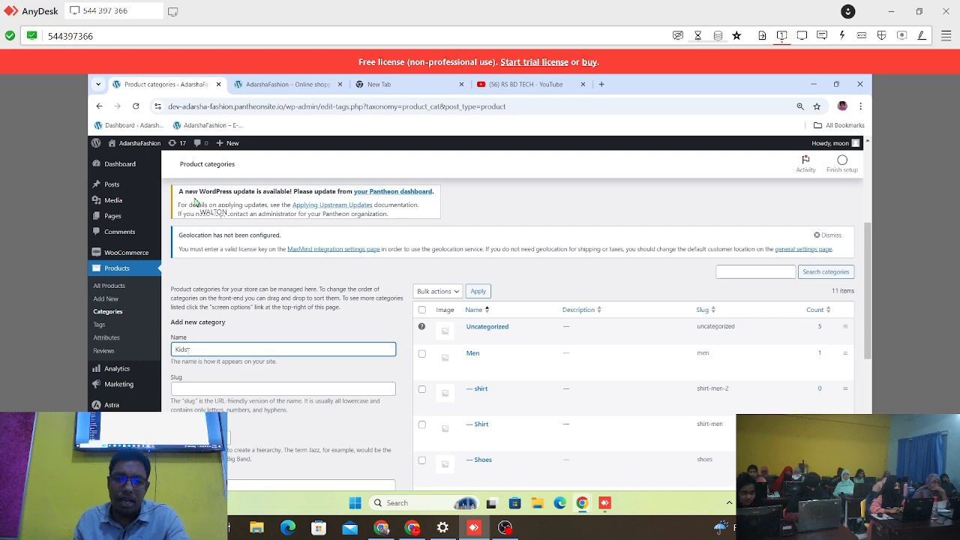
drag(188, 350, 173, 350)
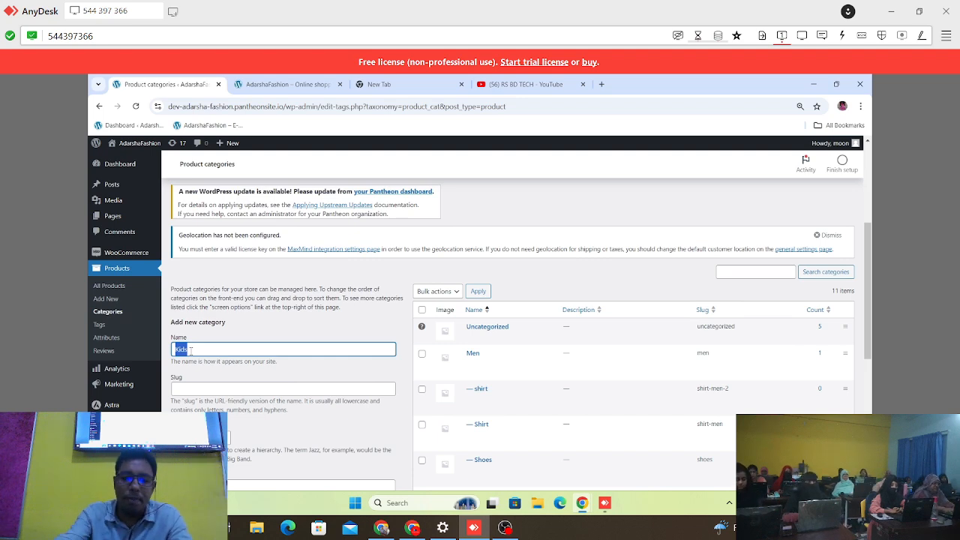
key(BackSpace)
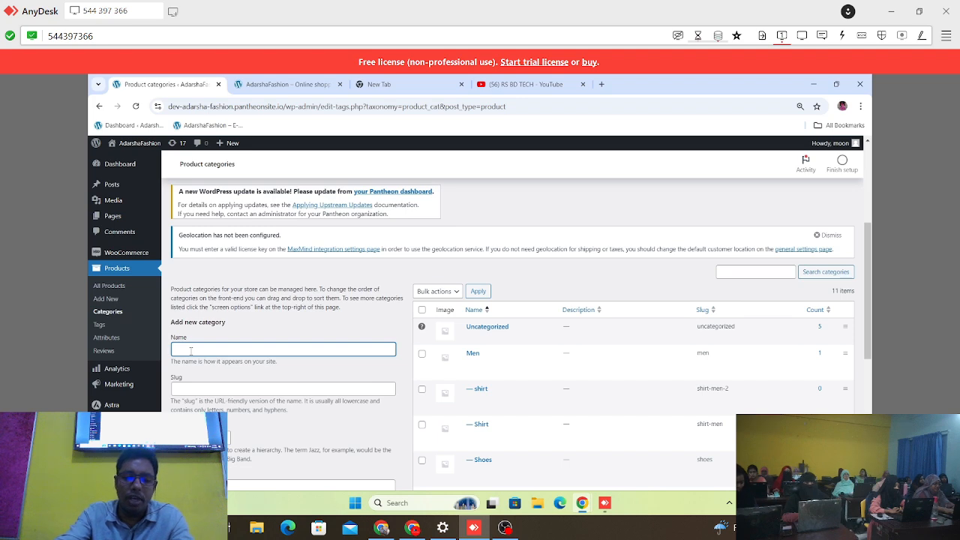
key(Caps_Lock)
text(K)
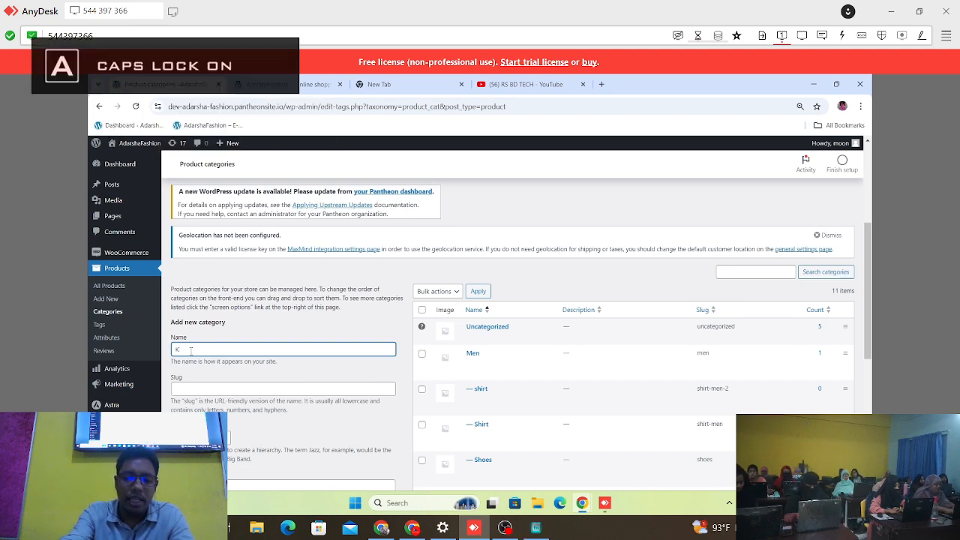
text(IDS)
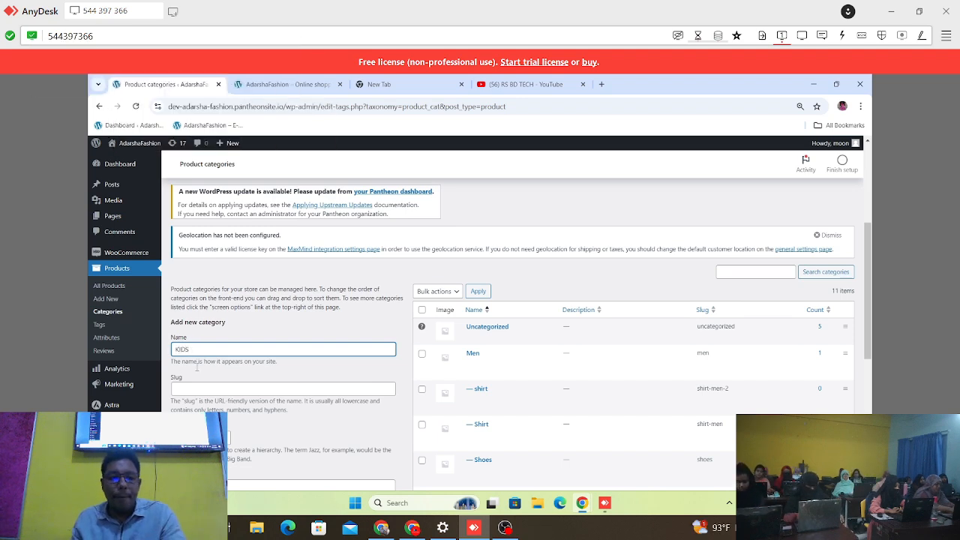
Step: Enter kids as the slug of the new KIDS category
scroll(187, 352, down, 3)
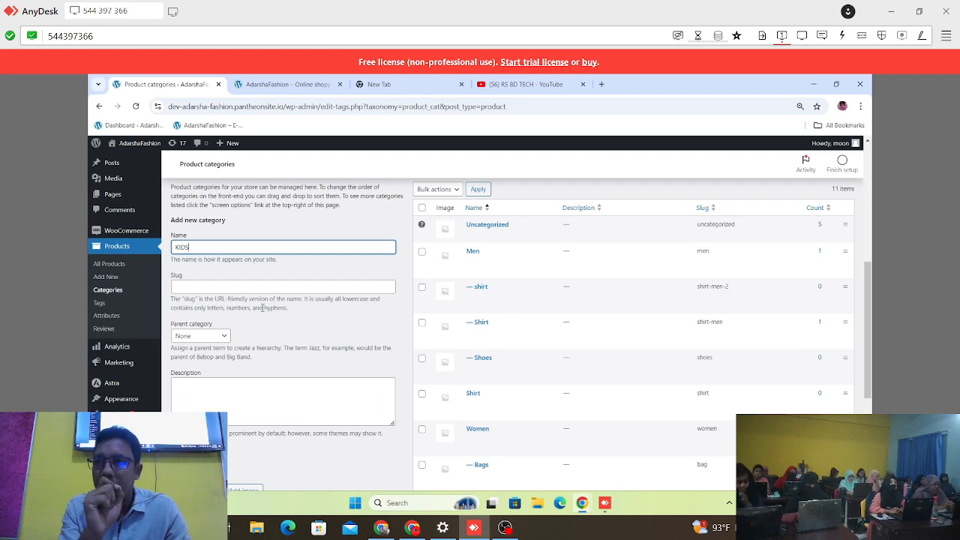
click(238, 288)
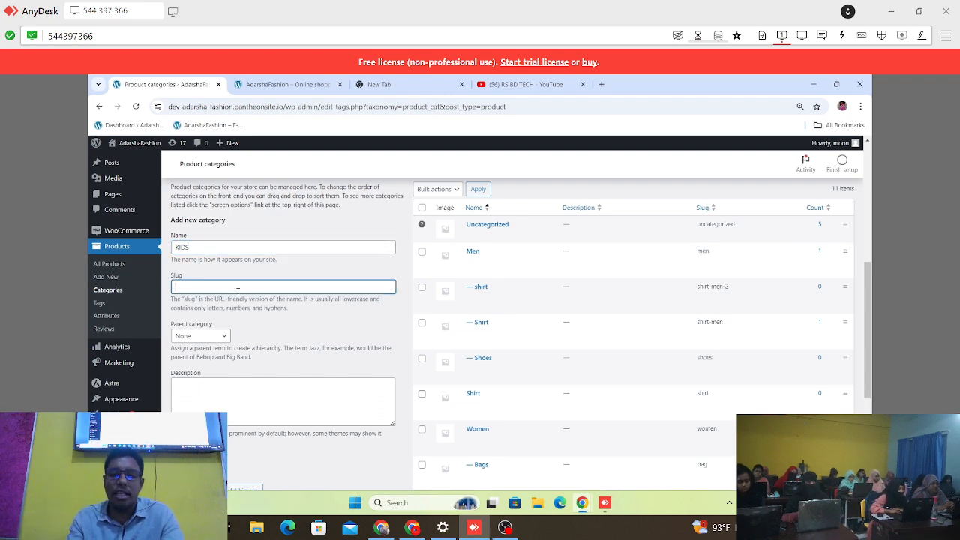
key(Caps_Lock)
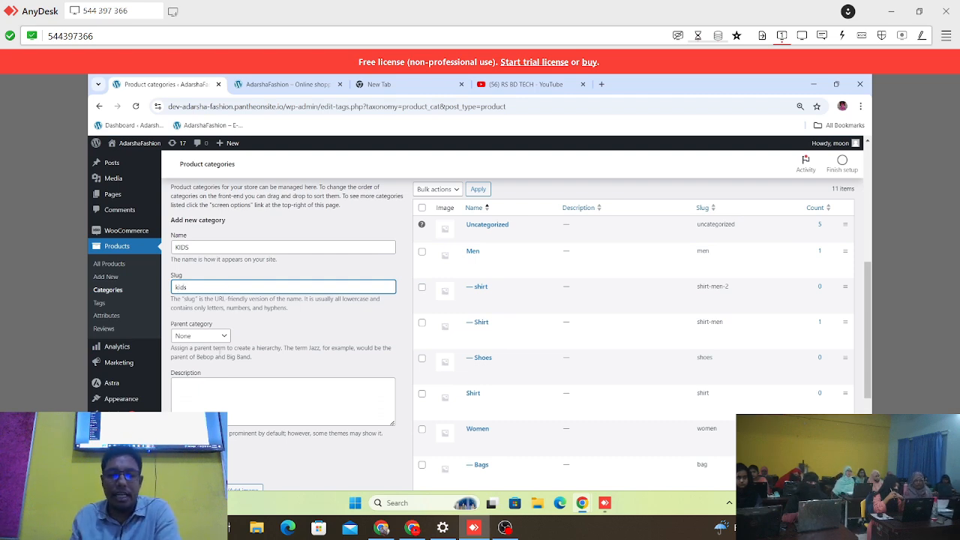
Step: Examine the existing product categories and their slugs, from Uncategorized down to the frock subcategory
scroll(323, 324, down, 1)
scroll(323, 323, up, 2)
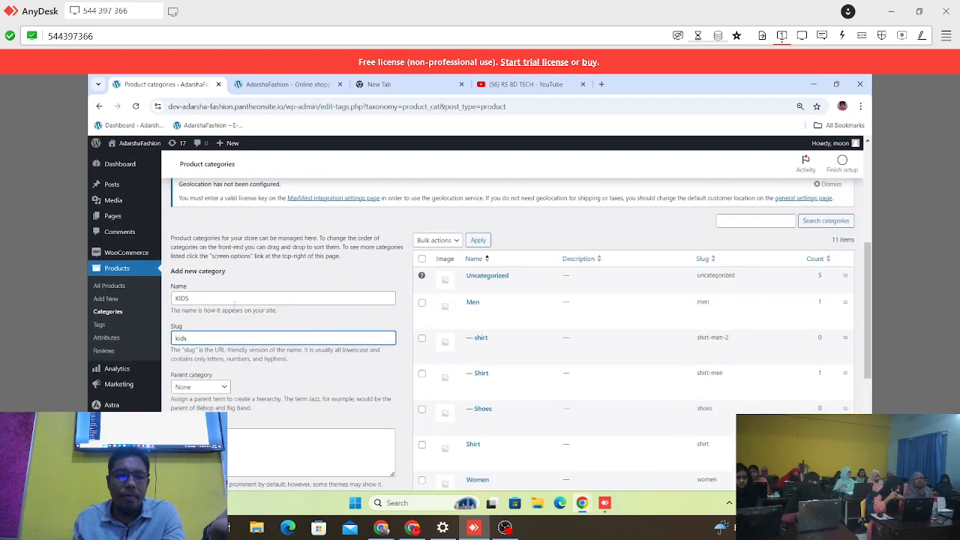
scroll(197, 341, down, 1)
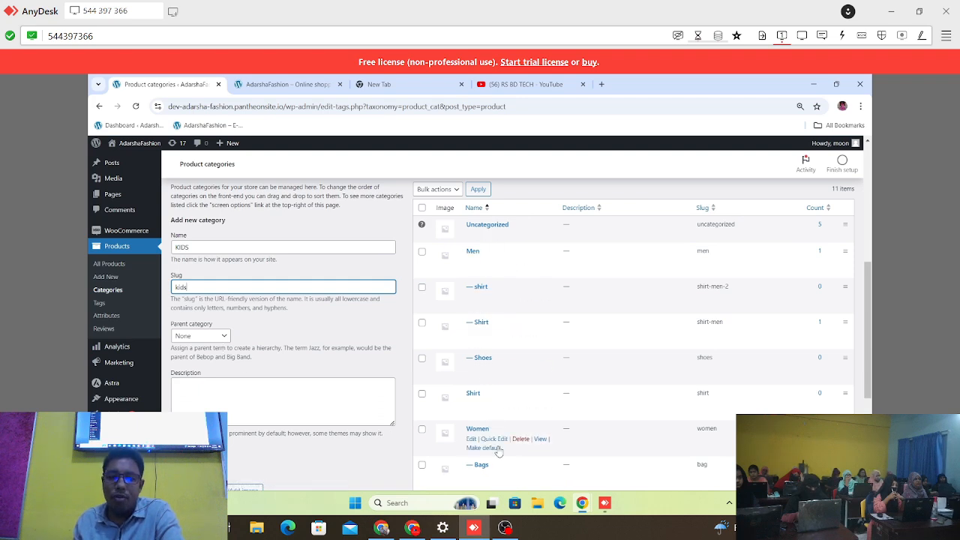
scroll(498, 450, down, 1)
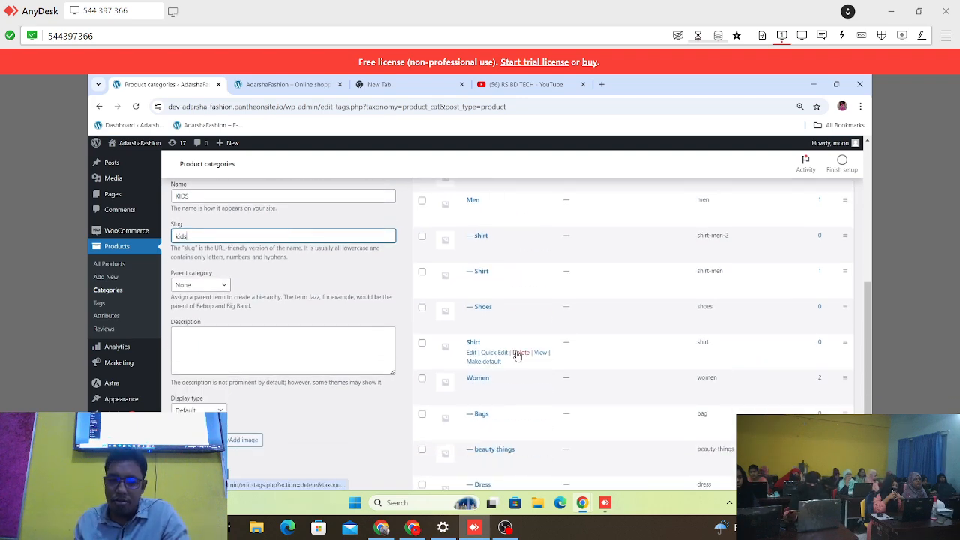
scroll(526, 379, down, 2)
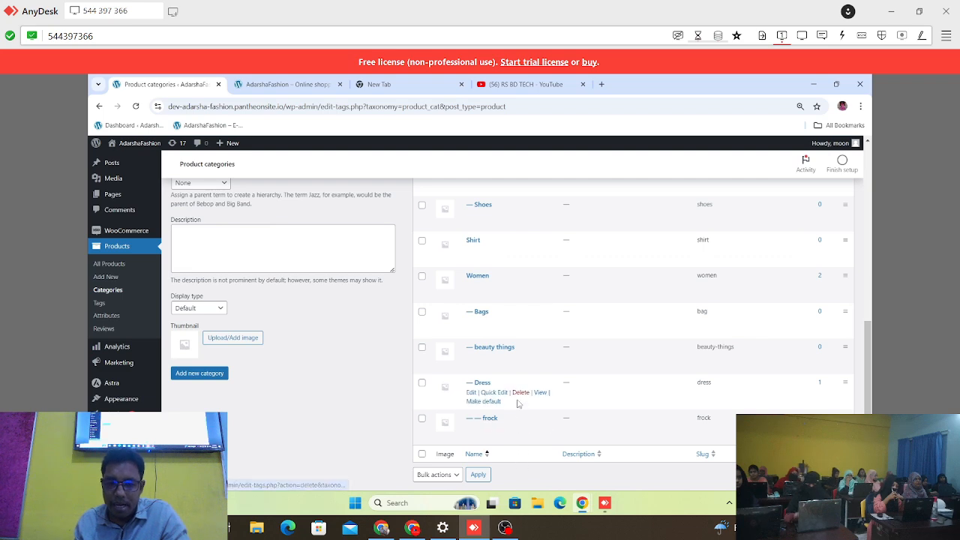
scroll(517, 397, up, 1)
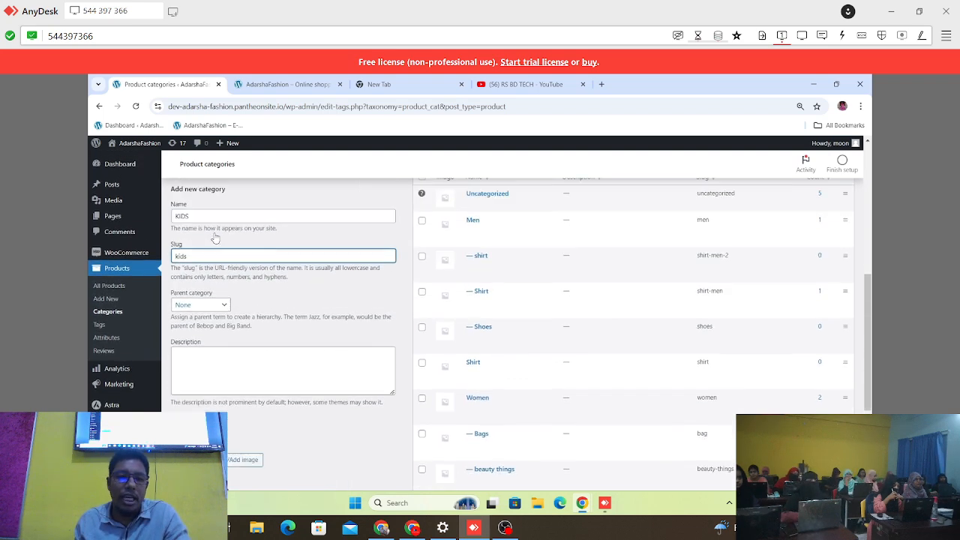
scroll(192, 247, up, 2)
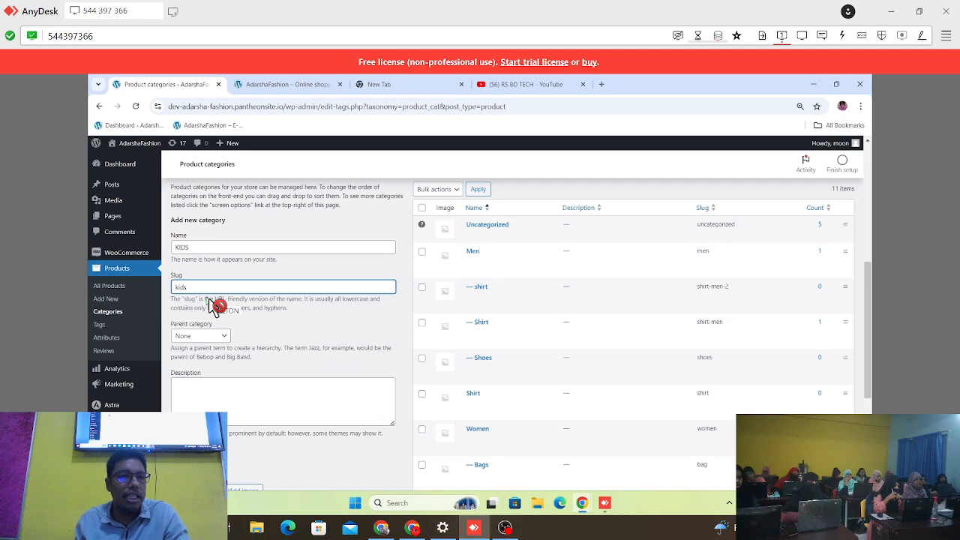
Step: Keep the parent category of KIDS at None after viewing the parent options, and add the category
scroll(206, 300, down, 1)
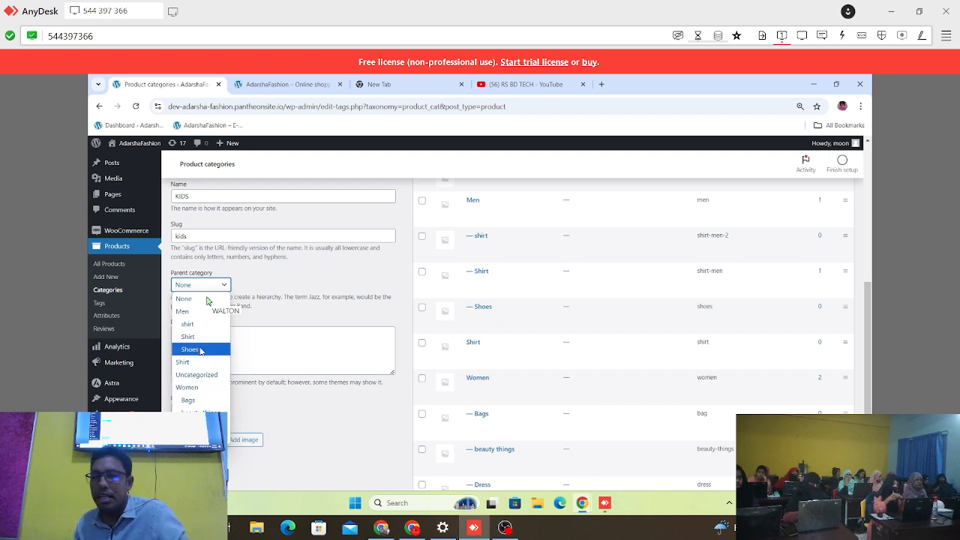
click(184, 298)
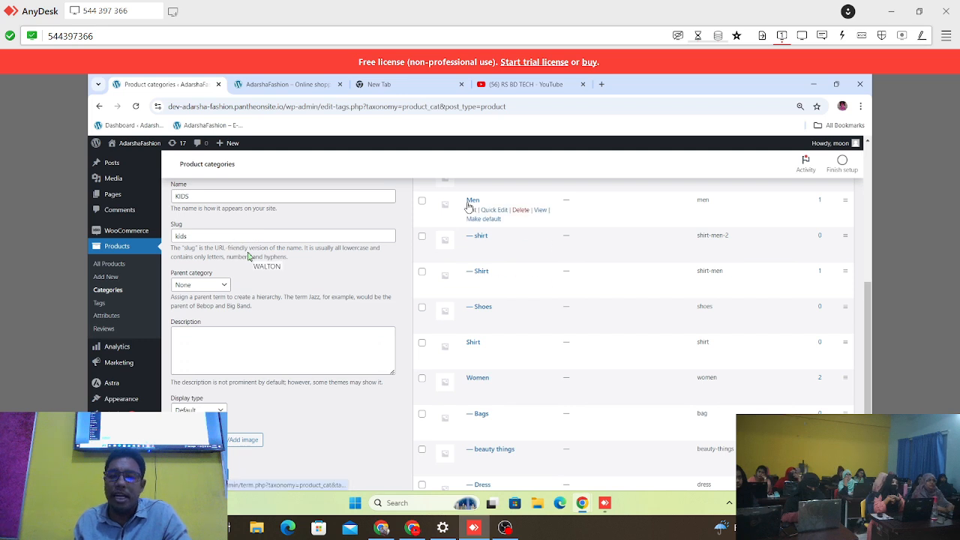
click(216, 285)
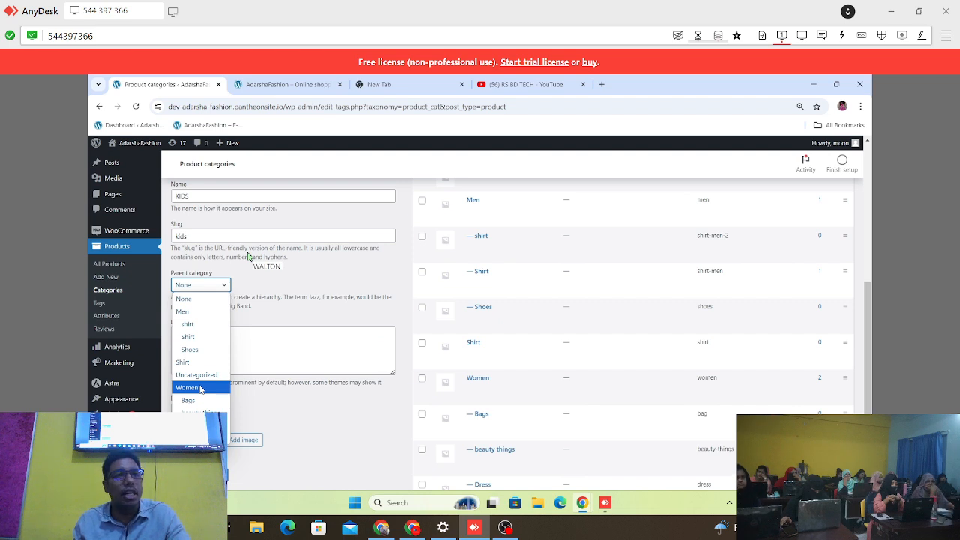
click(381, 264)
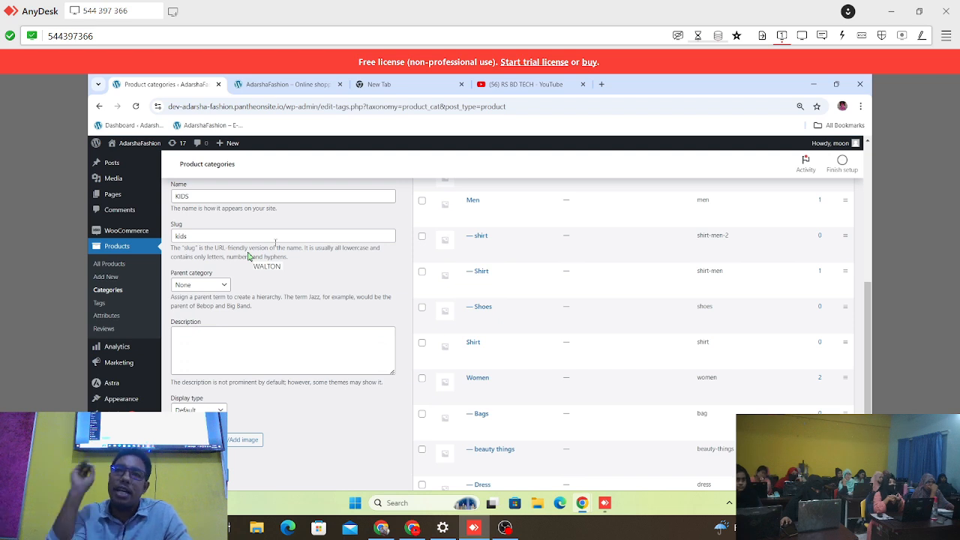
click(209, 286)
click(209, 286)
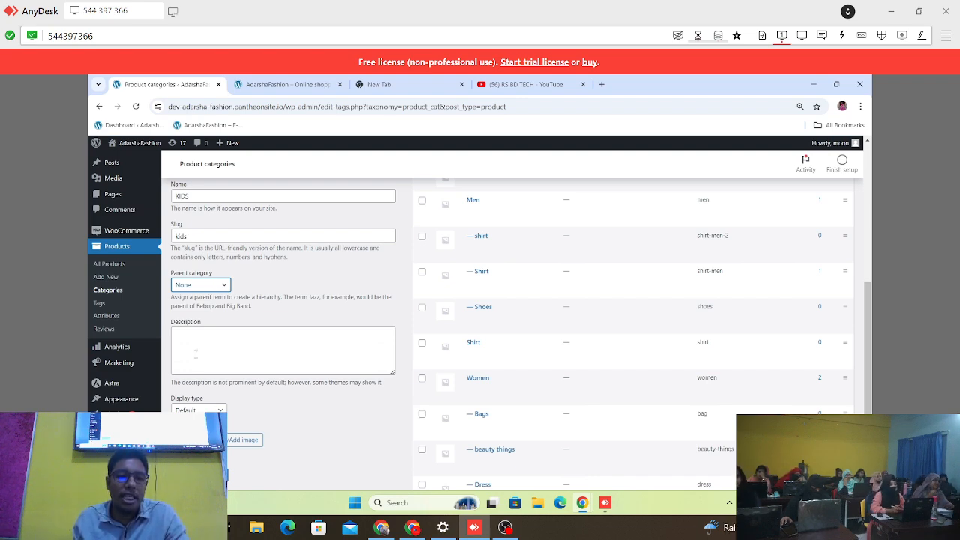
scroll(214, 401, down, 2)
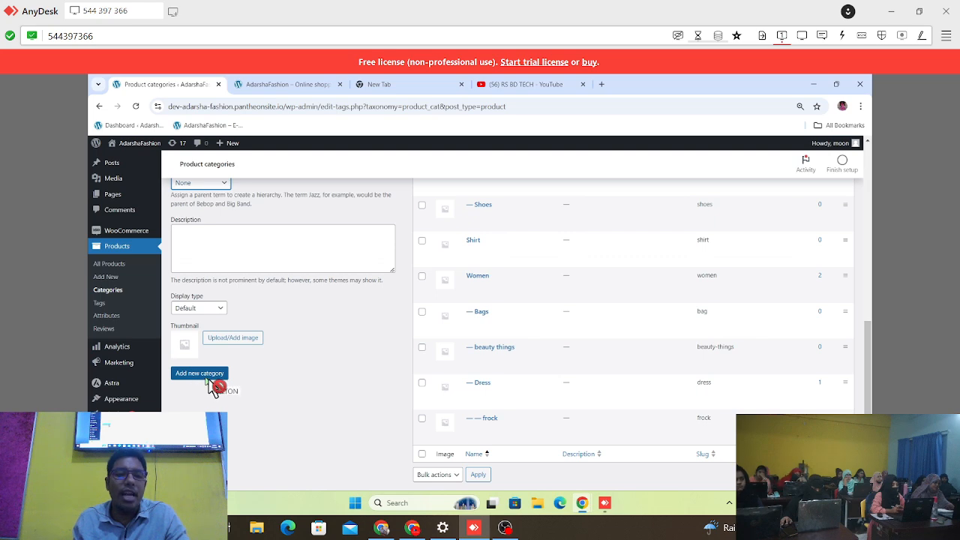
click(206, 375)
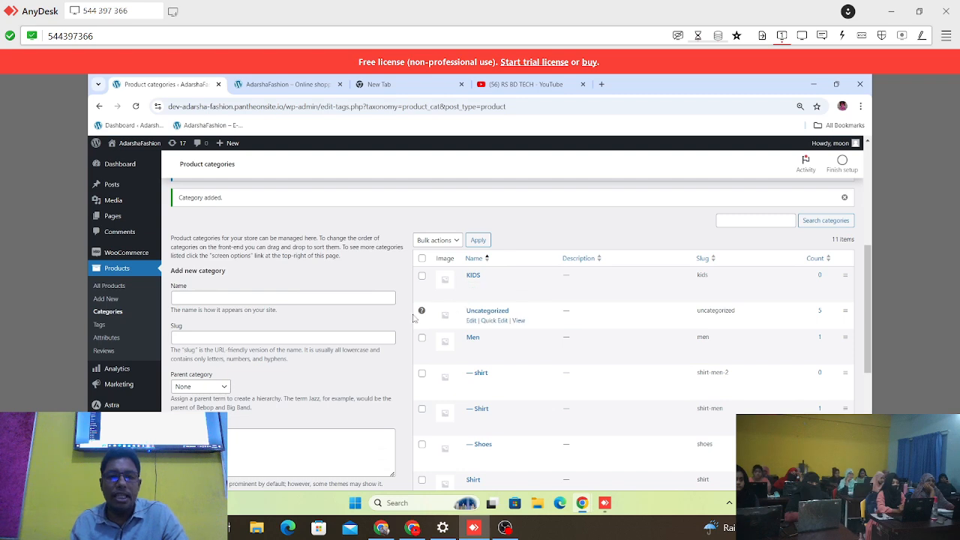
Step: Check the navigation menu on the AdarshaFashion storefront and return to the product categories page
mouse_move(119, 150)
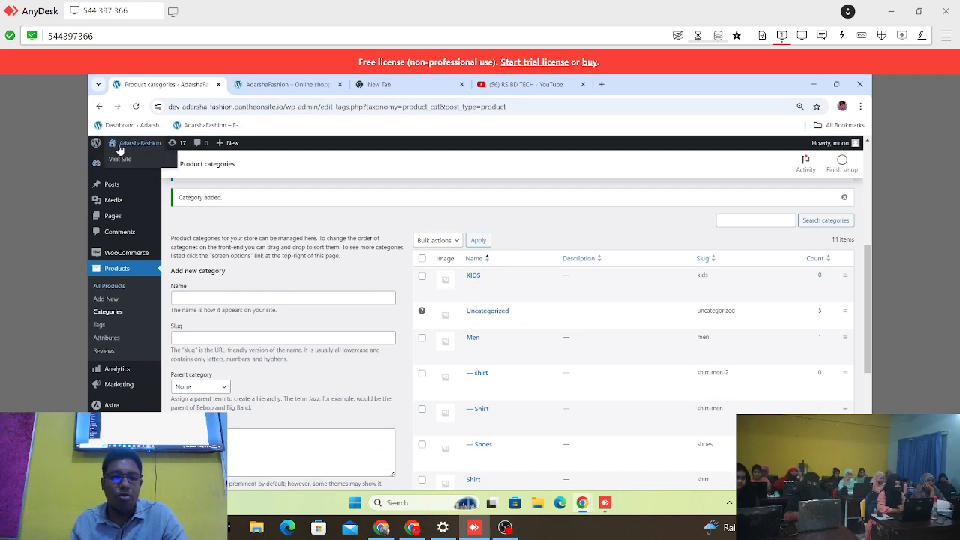
click(302, 86)
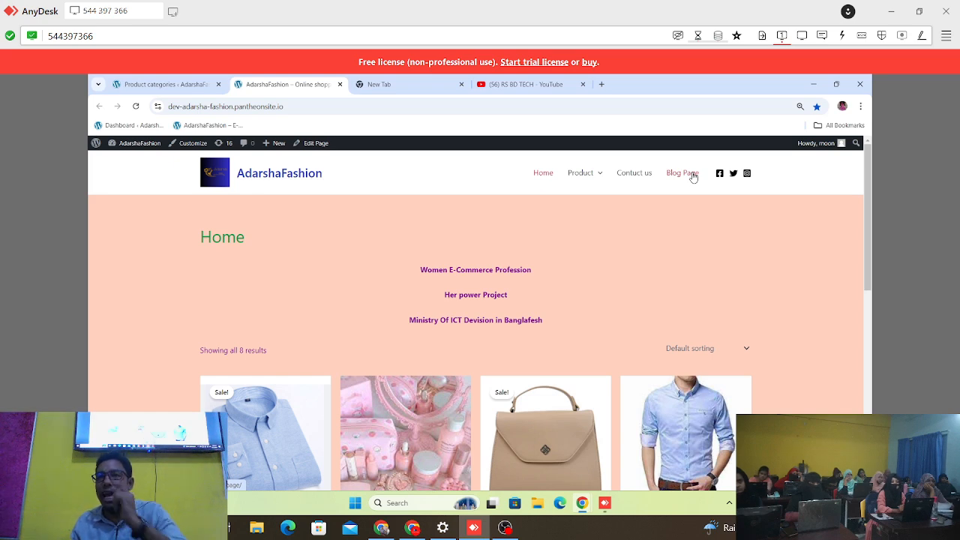
click(155, 86)
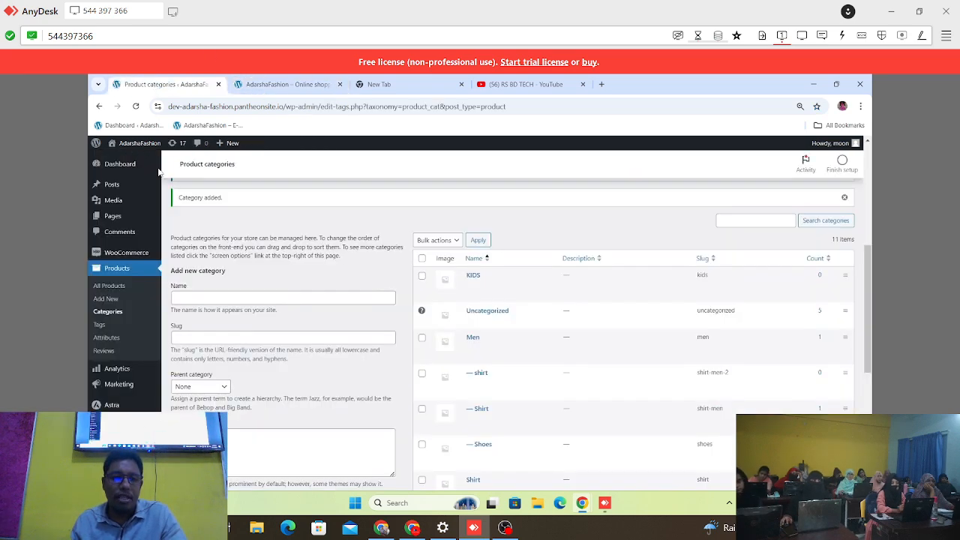
Step: Open the site's Menus page and bring the main menu structure and the product categories item source into view
scroll(286, 343, down, 2)
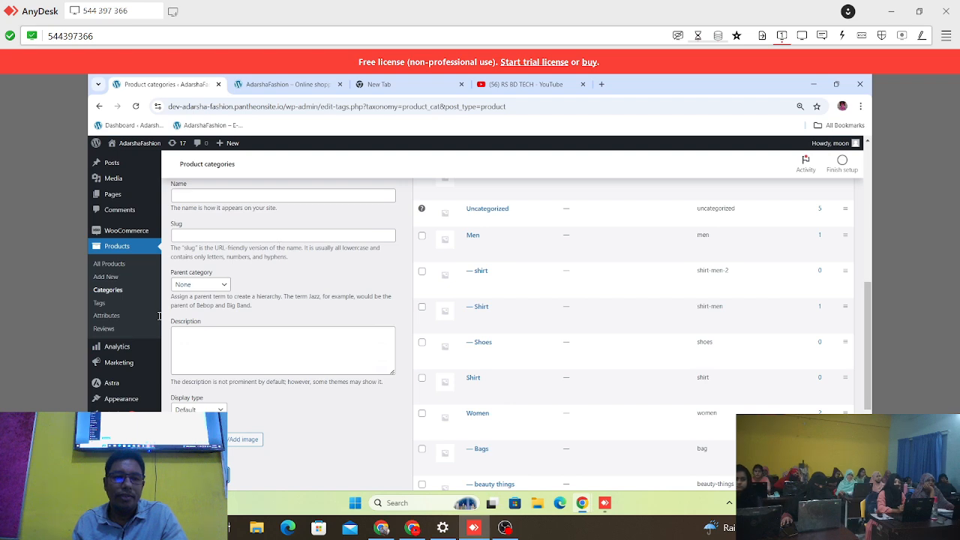
mouse_move(137, 397)
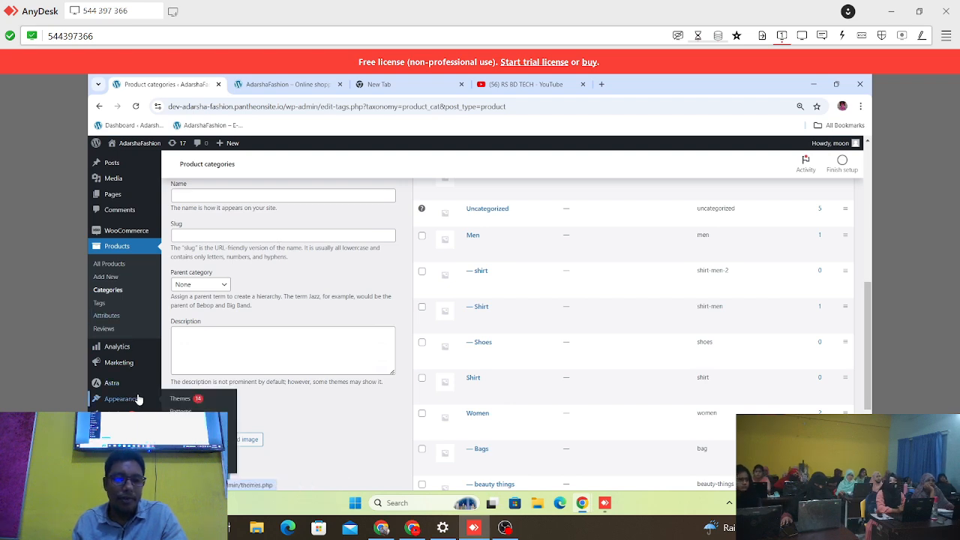
scroll(181, 425, down, 3)
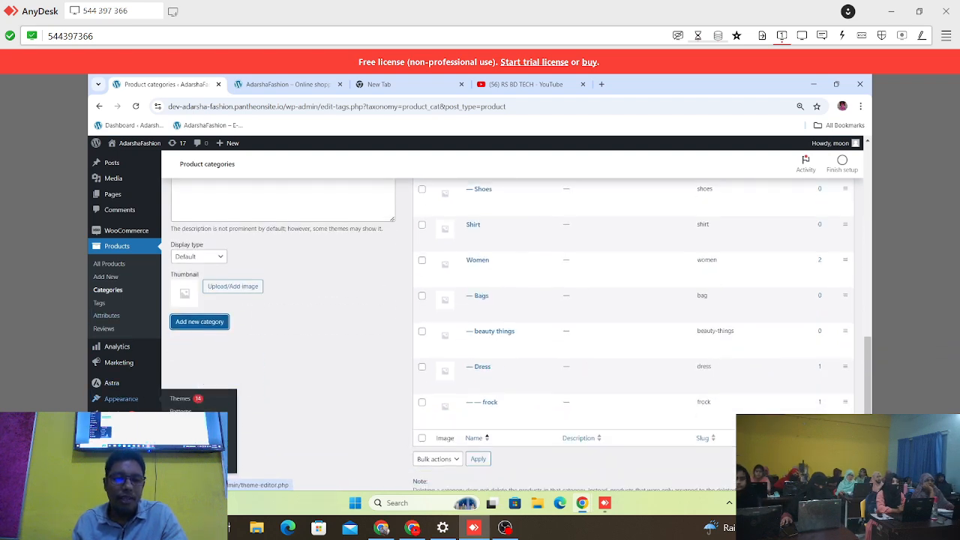
click(180, 451)
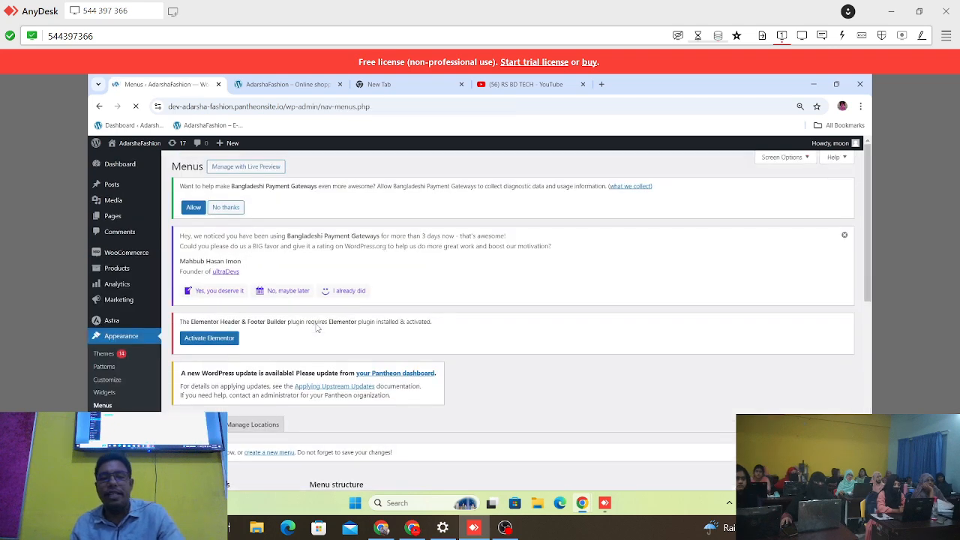
scroll(317, 324, down, 3)
scroll(317, 324, down, 2)
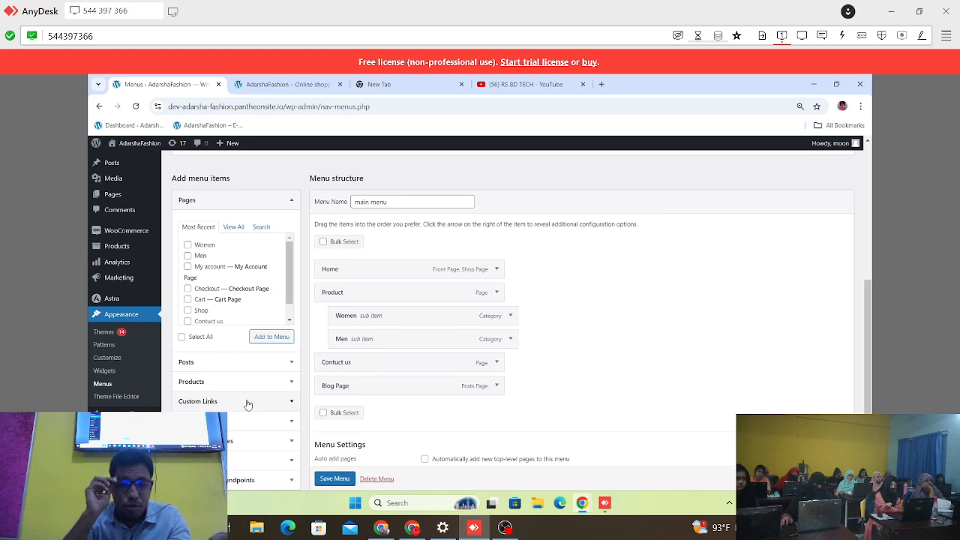
scroll(243, 408, down, 1)
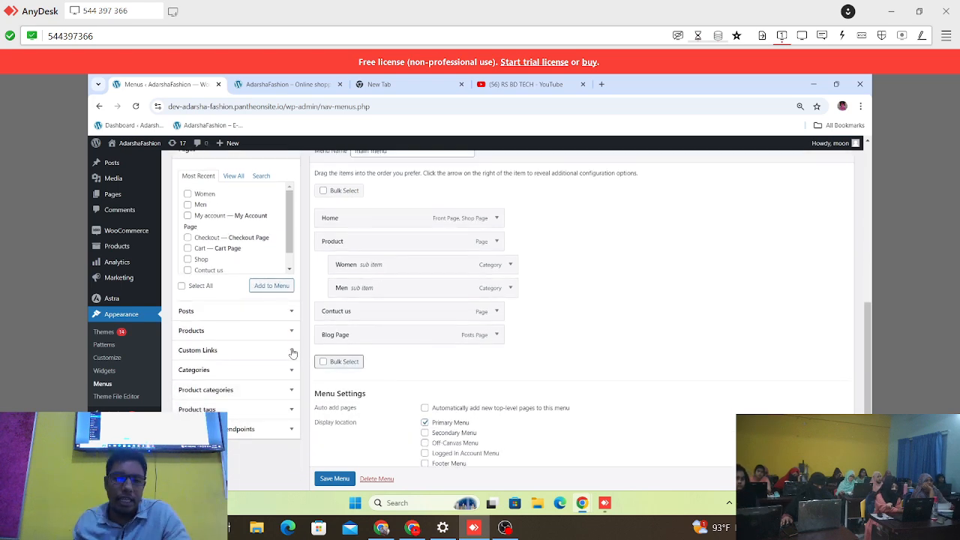
Step: Outline the Product categories section with a red rectangle in a screen capture, and discard the capture
key(super+shift+s)
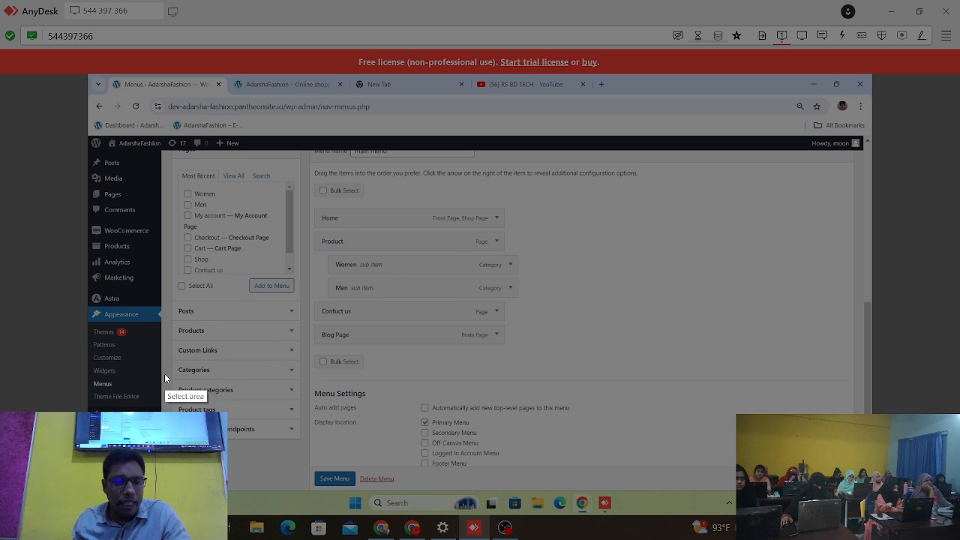
drag(164, 373, 338, 408)
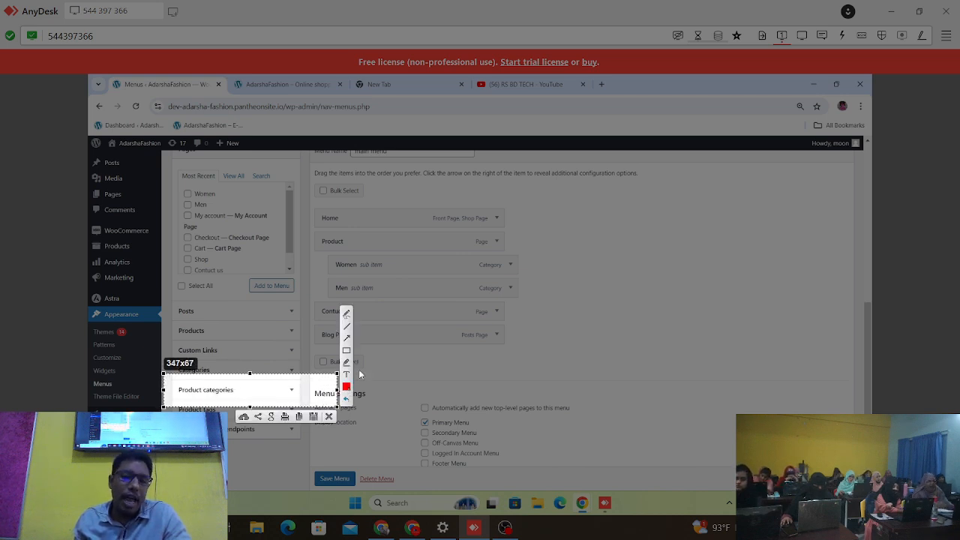
click(346, 350)
drag(170, 381, 287, 402)
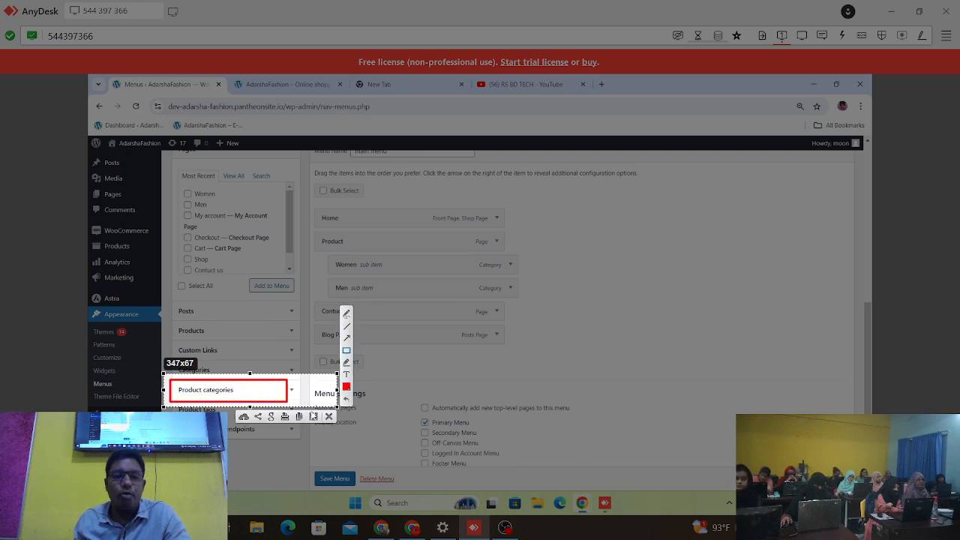
click(329, 416)
Step: Add the KIDS category to the main menu, picking it from the complete list of product categories
click(292, 392)
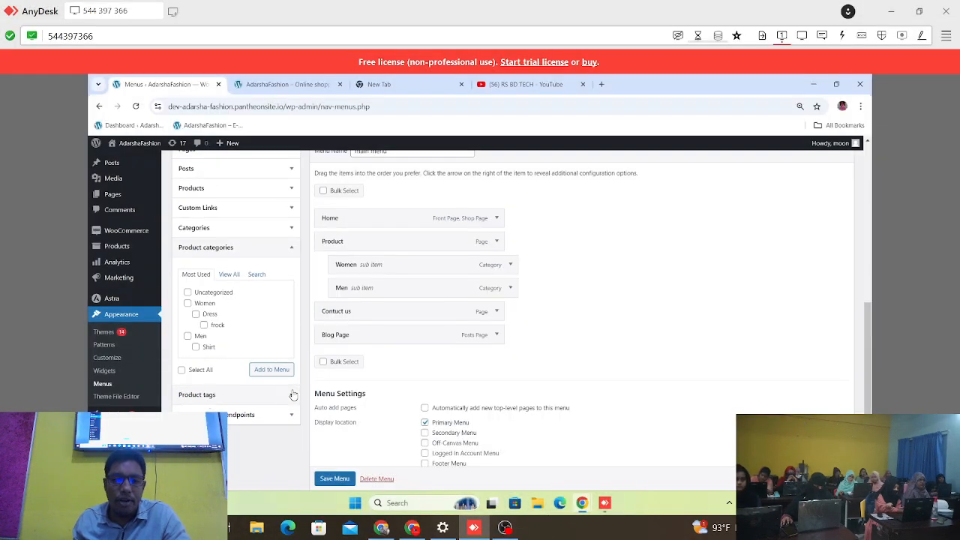
click(292, 248)
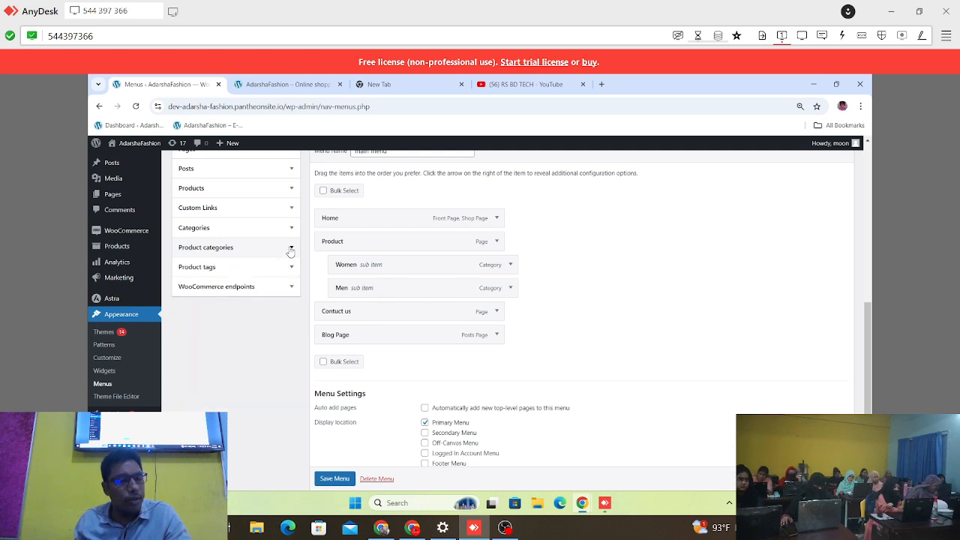
click(291, 251)
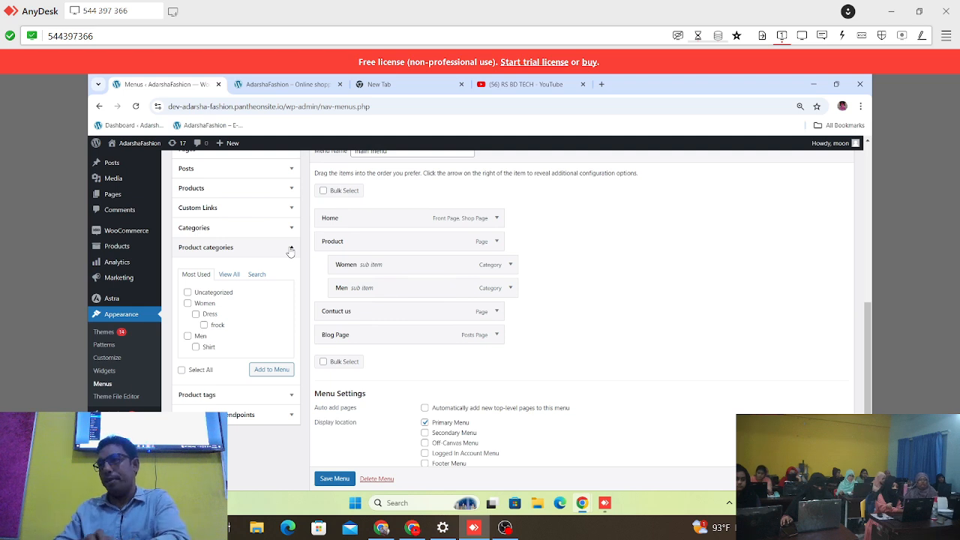
click(229, 274)
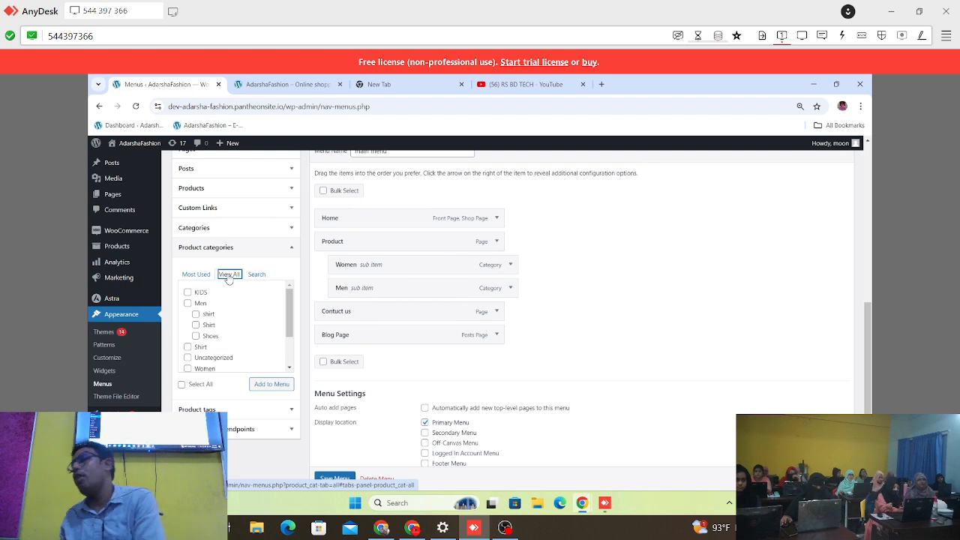
scroll(234, 339, down, 3)
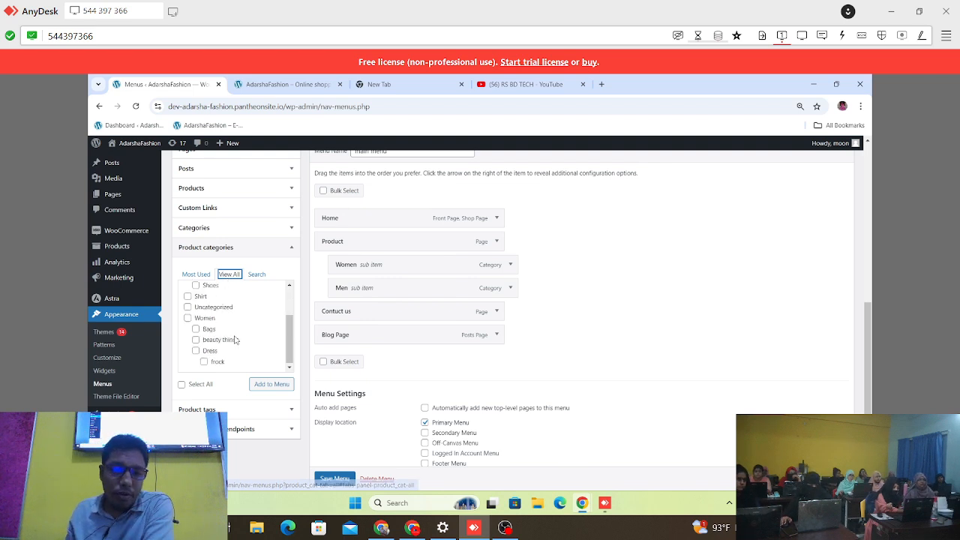
scroll(232, 341, up, 3)
scroll(233, 339, down, 3)
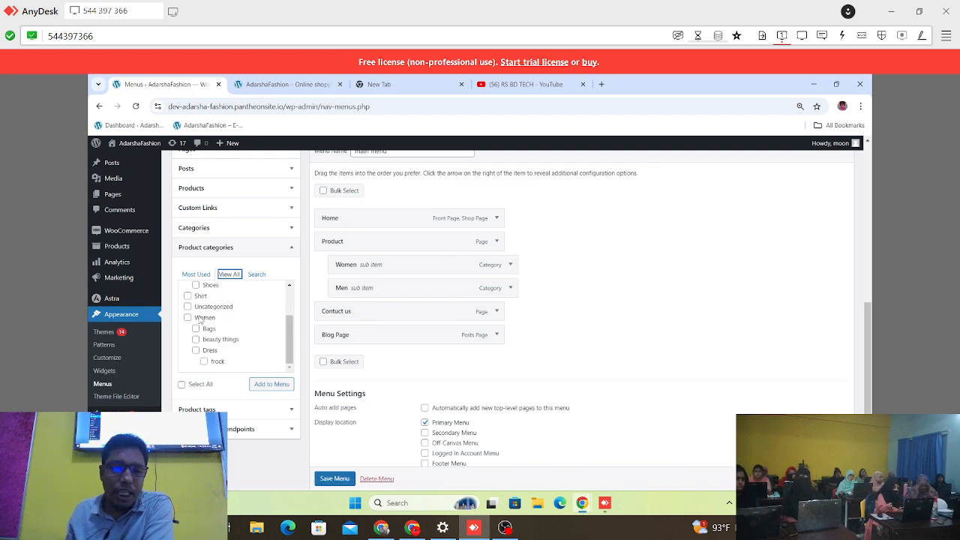
scroll(227, 318, up, 3)
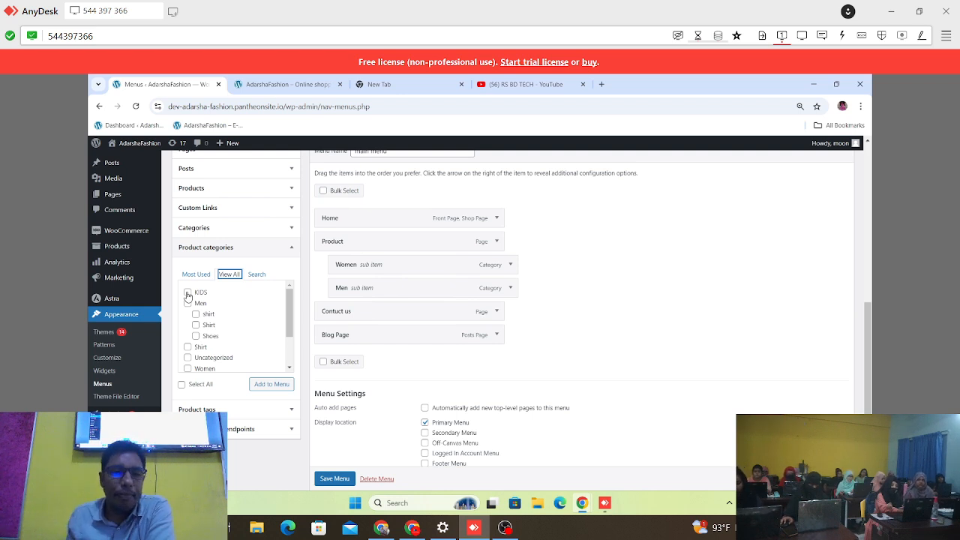
click(188, 293)
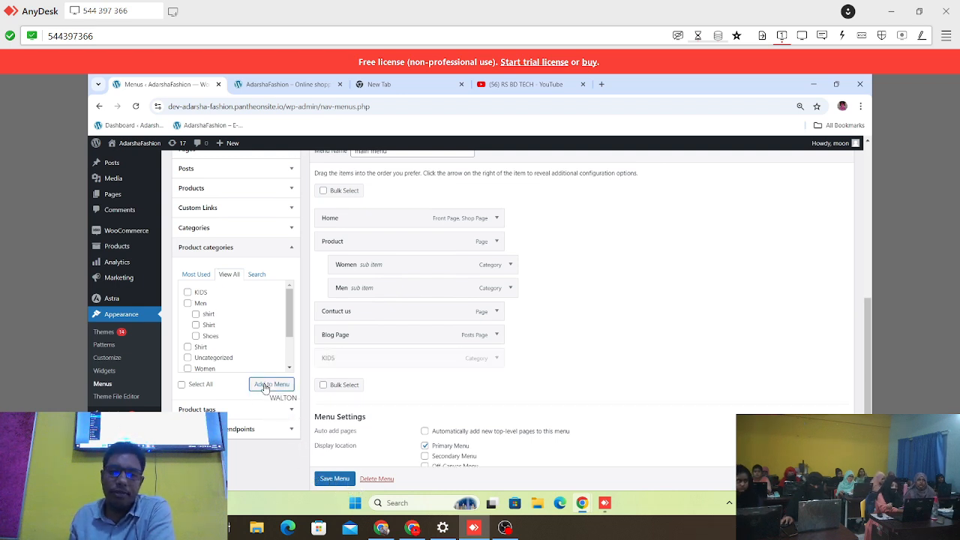
Step: Move KIDS between the Men sub item and Contuct us as a top-level menu item, and save the menu
click(356, 361)
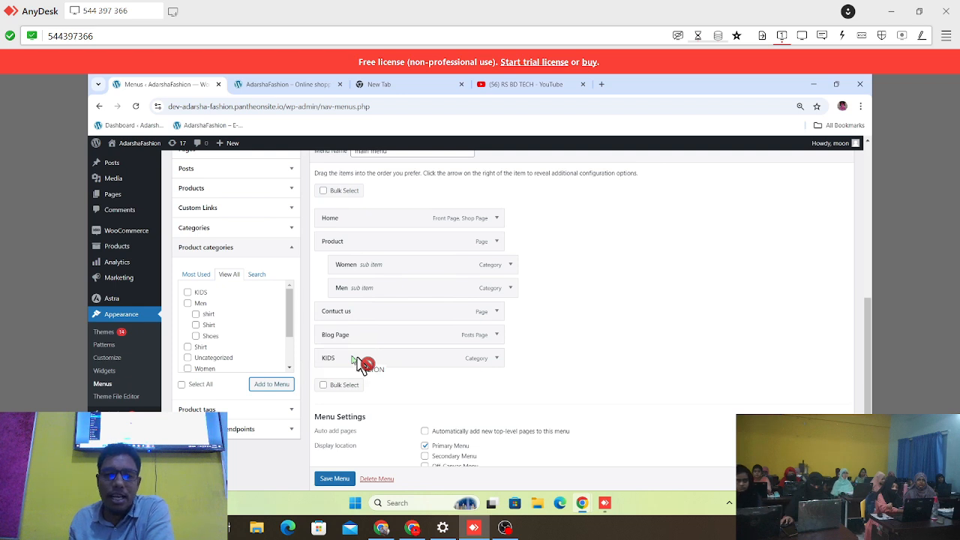
click(368, 360)
drag(368, 359, 365, 312)
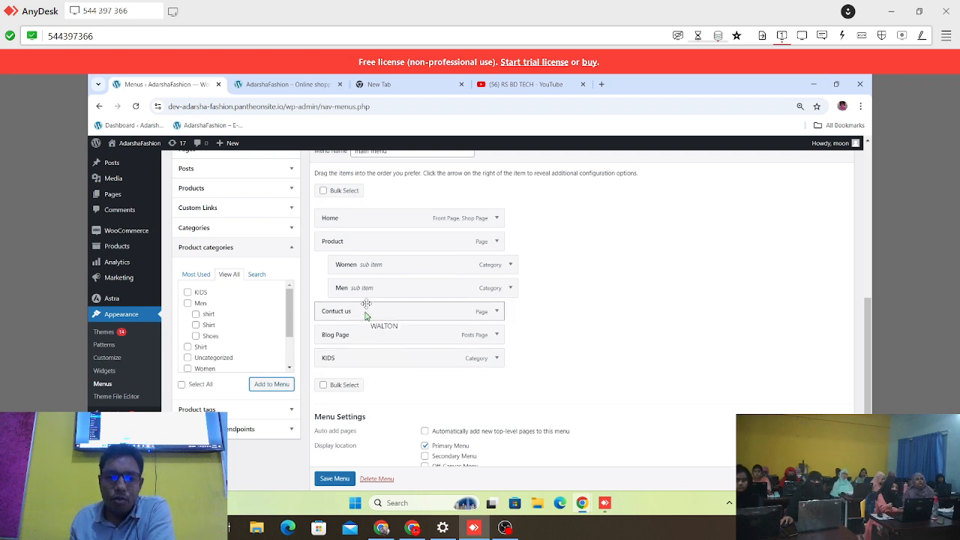
drag(357, 367, 357, 320)
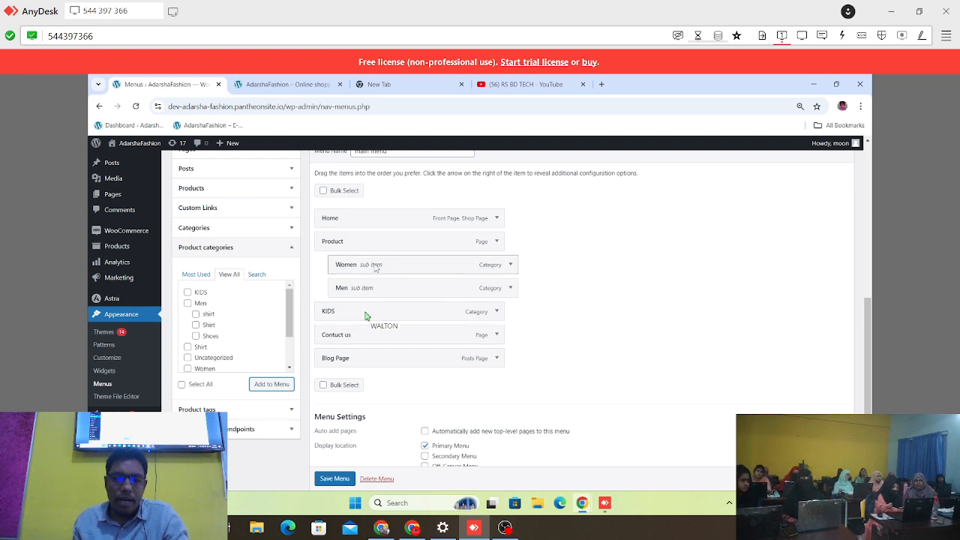
click(334, 478)
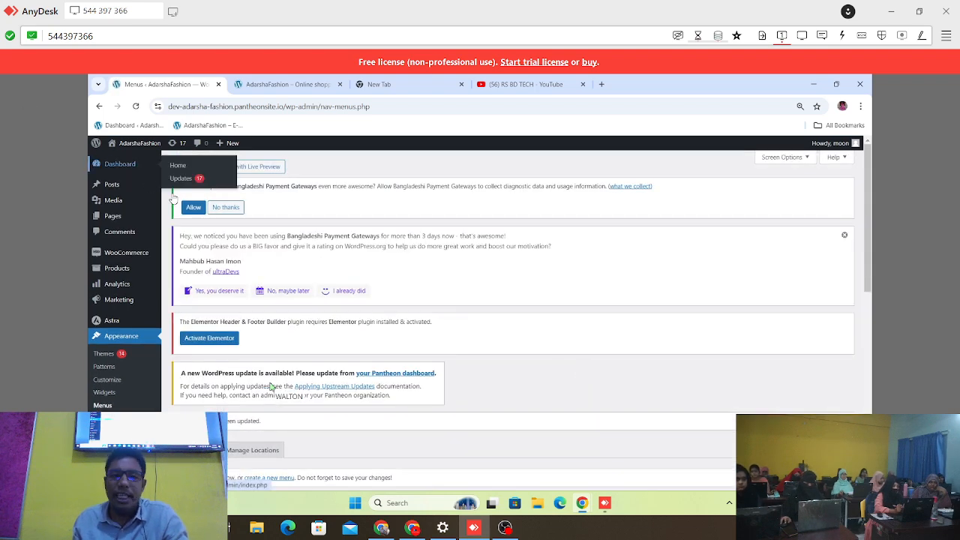
Step: Reload the AdarshaFashion storefront, view the KIDS page from its navigation menu, and return to the Menus page
click(304, 84)
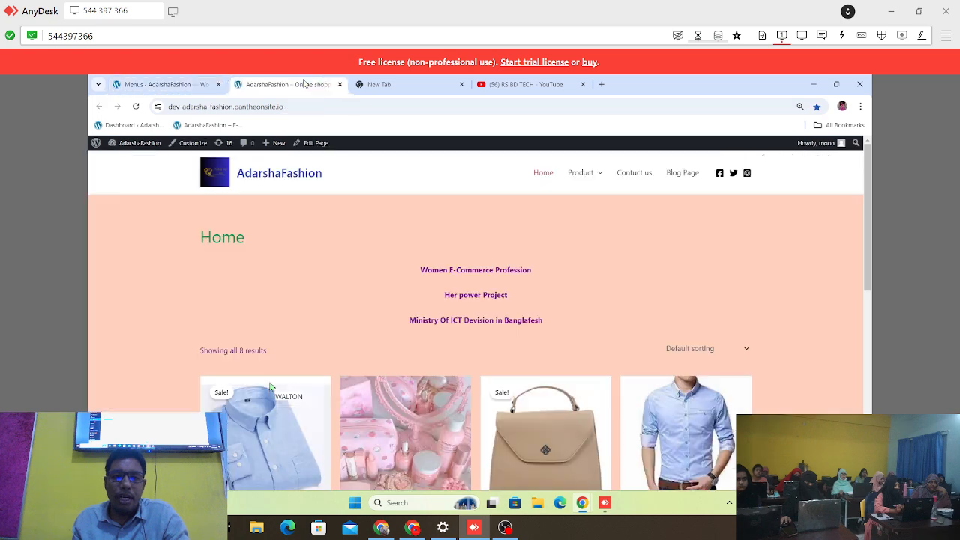
click(136, 106)
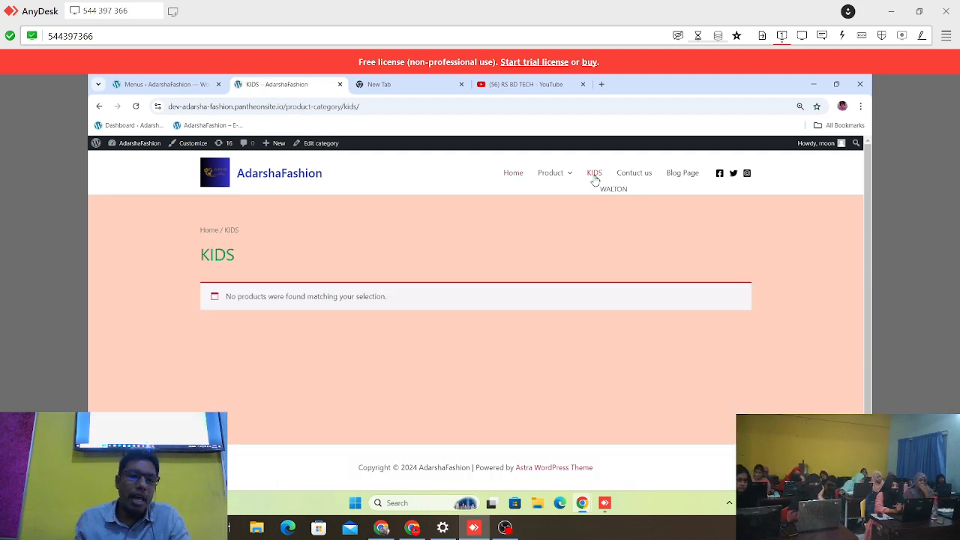
click(168, 86)
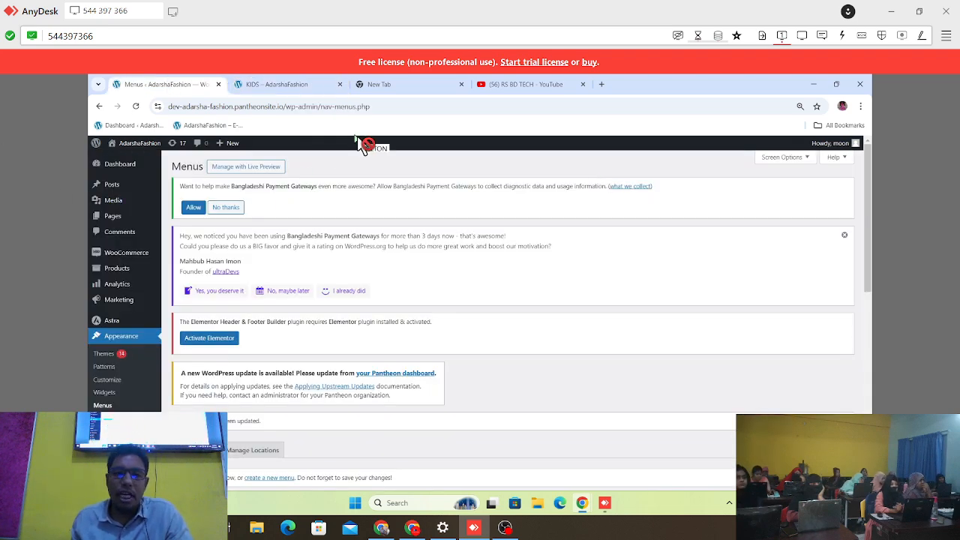
Step: Search Google Images for "kids product" in a new browser tab and look through the image results
click(601, 87)
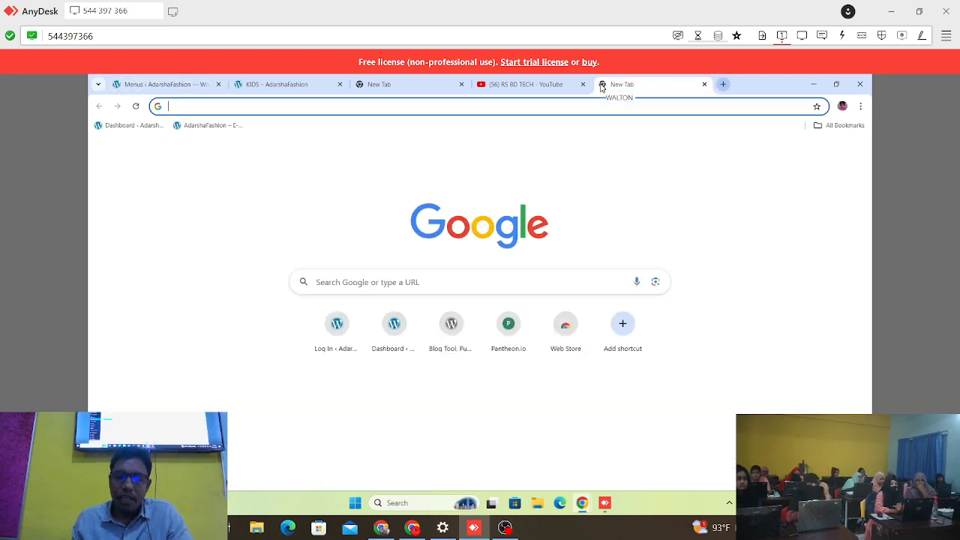
click(284, 105)
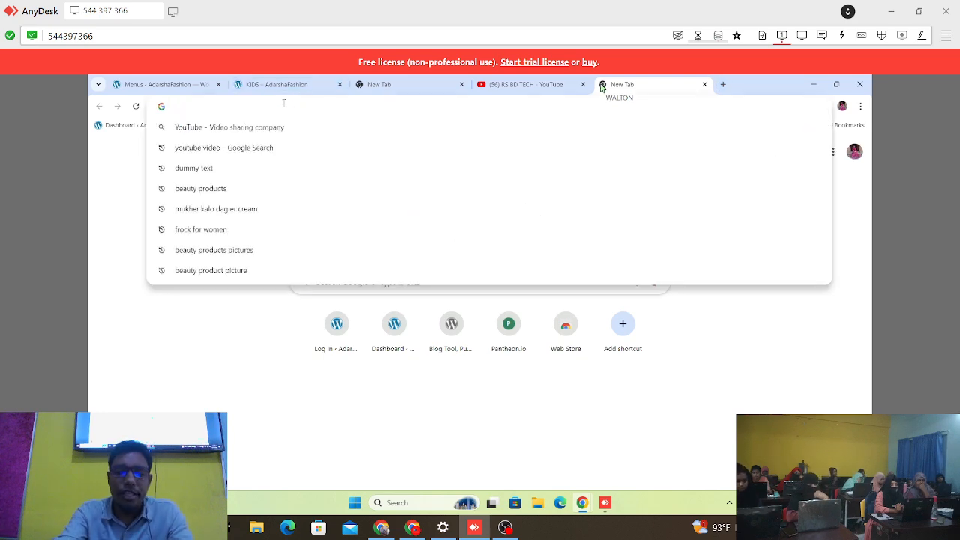
text(kid)
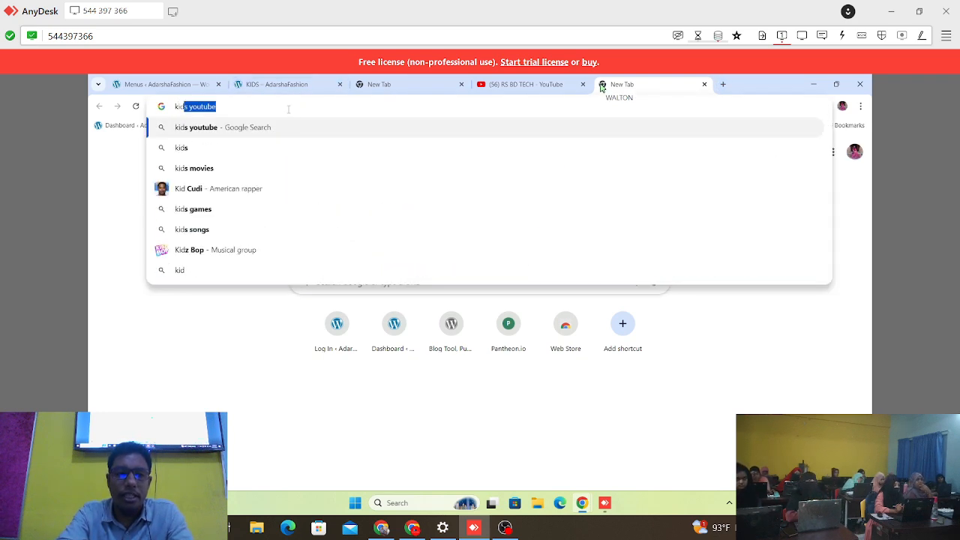
text(s product)
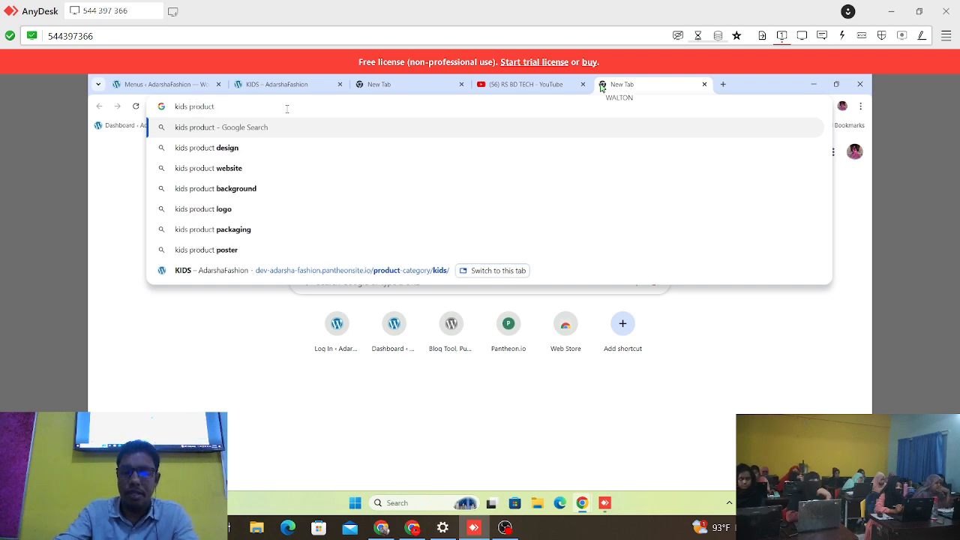
key(Return)
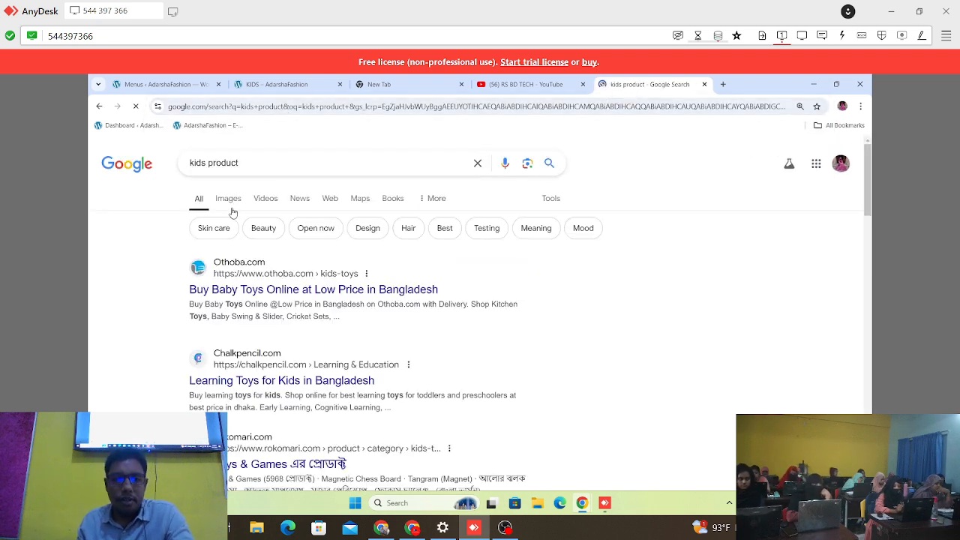
click(229, 198)
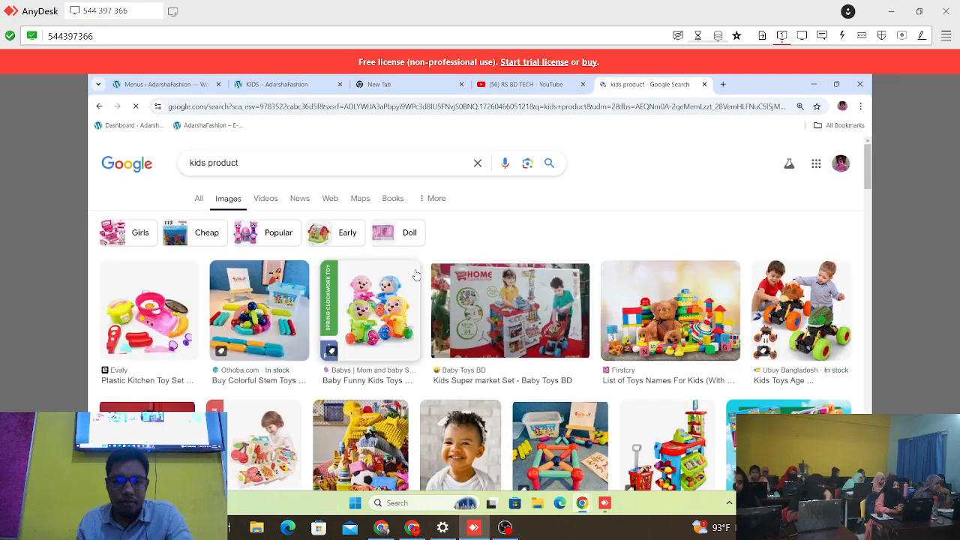
scroll(416, 275, down, 2)
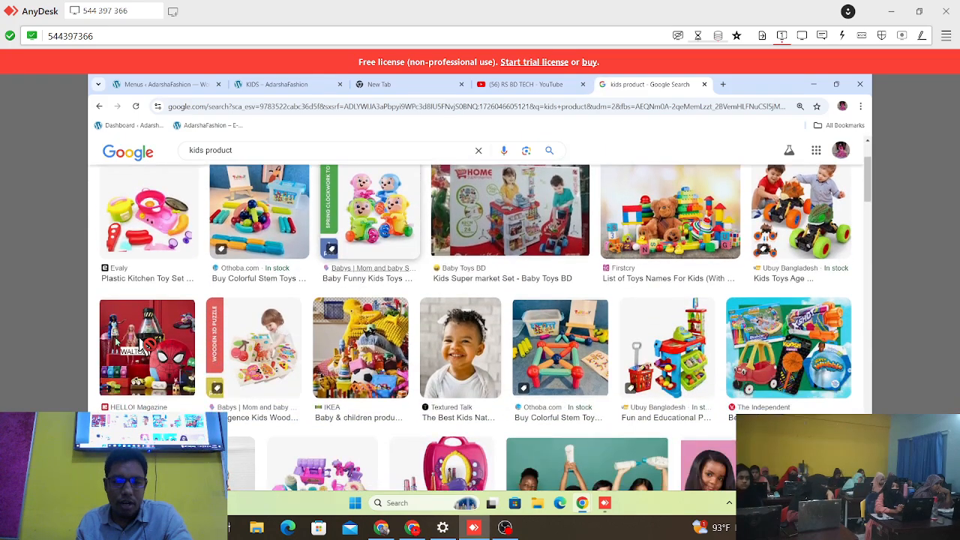
scroll(537, 362, down, 1)
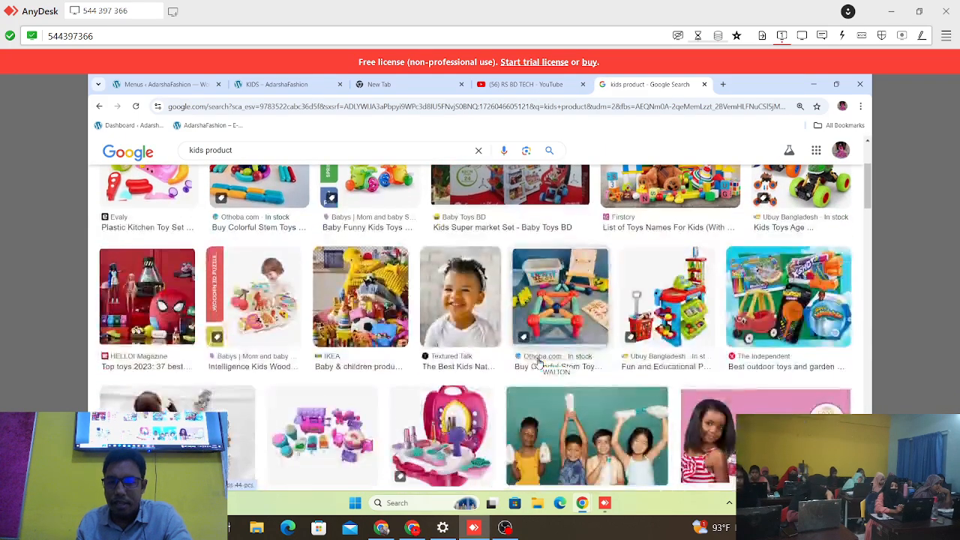
scroll(538, 363, up, 3)
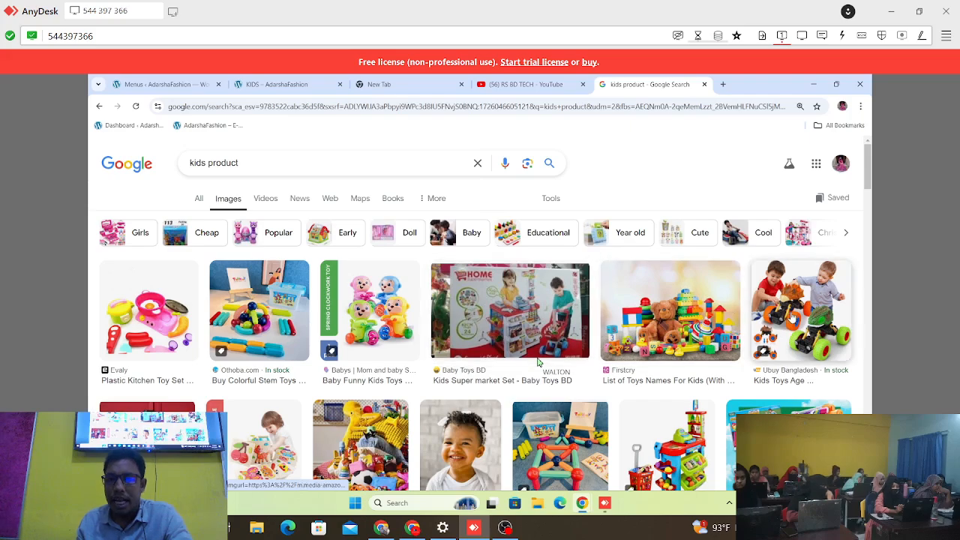
scroll(750, 330, down, 9)
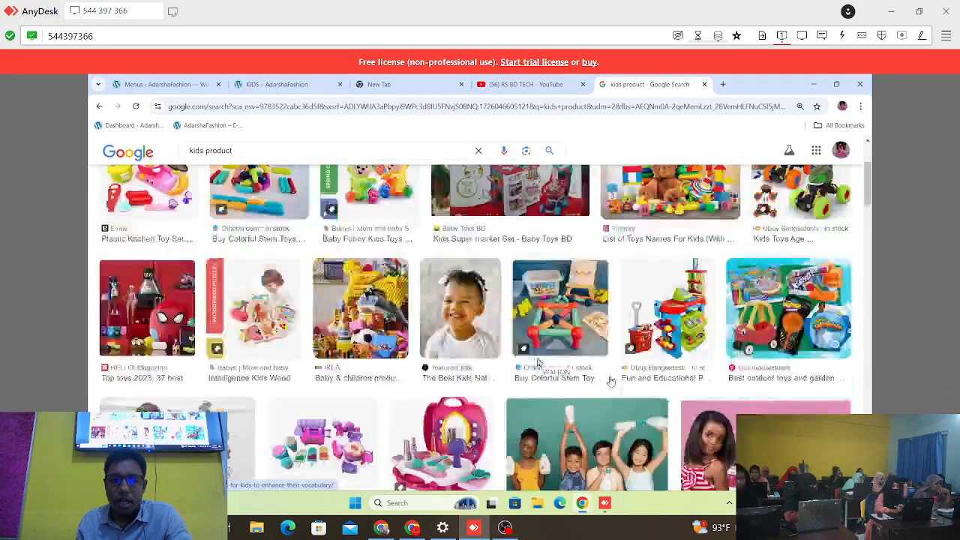
scroll(611, 382, down, 8)
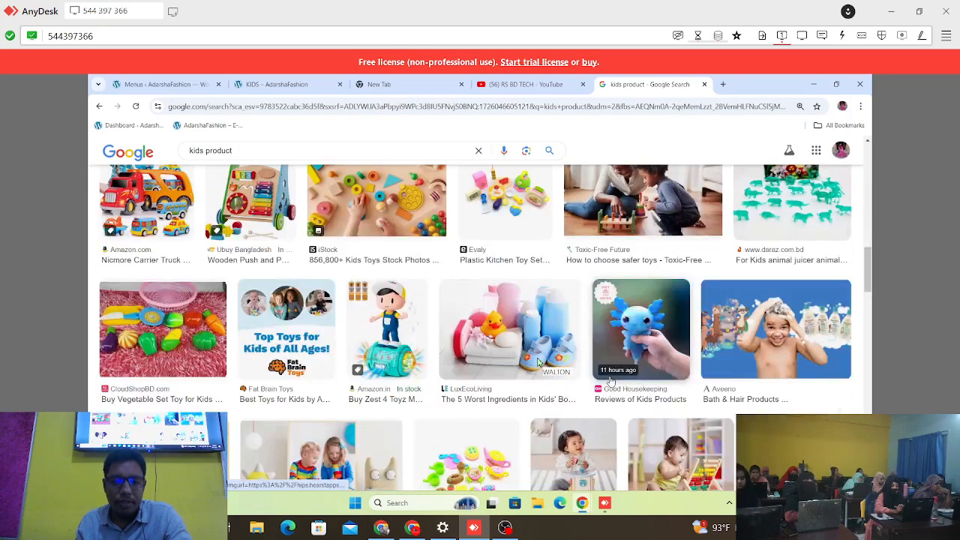
scroll(580, 351, up, 4)
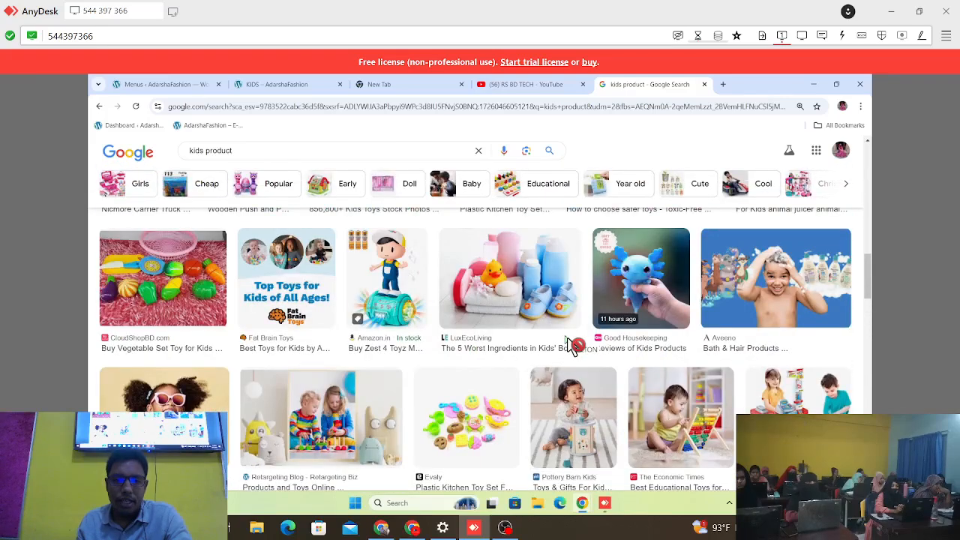
Step: Refine the image search to "kids dress product" and look over the results
click(235, 152)
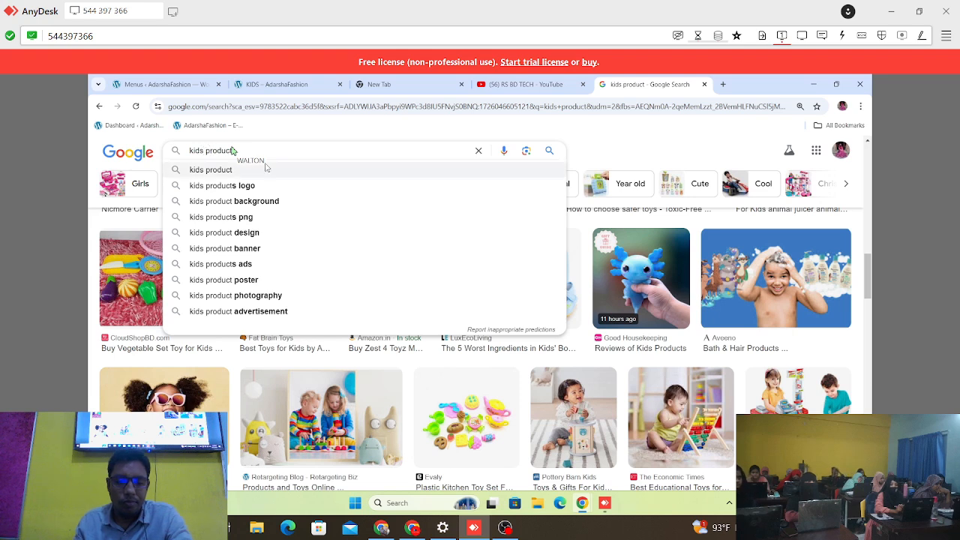
text(dres)
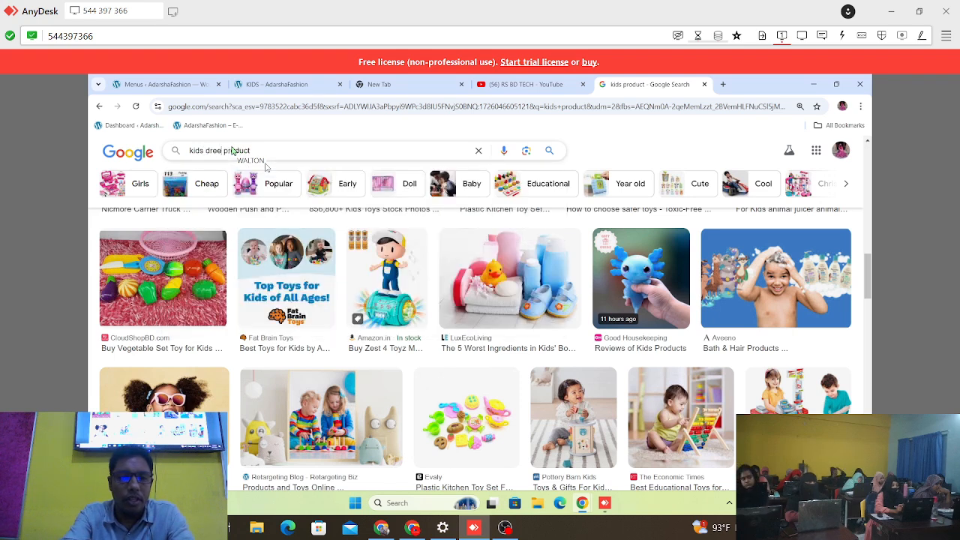
key(BackSpace)
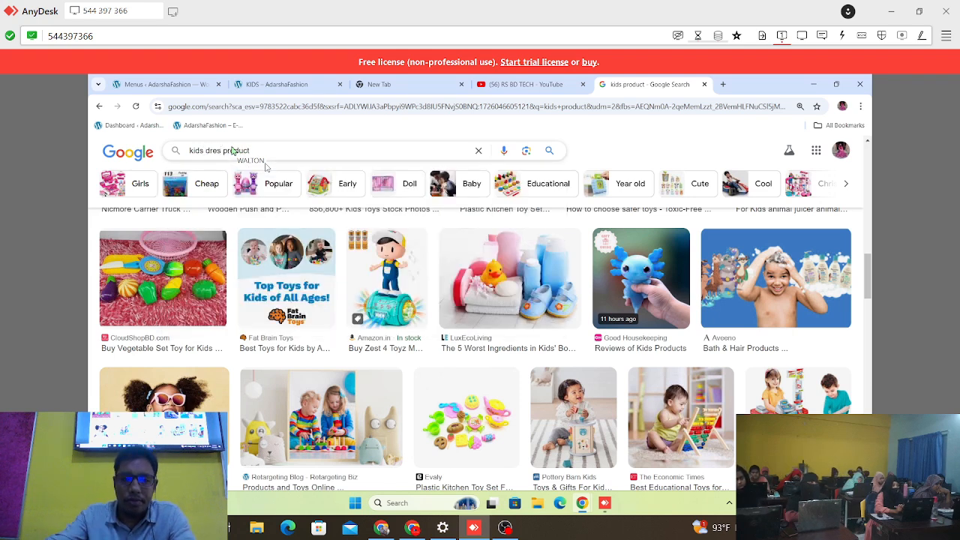
text(s)
key(Return)
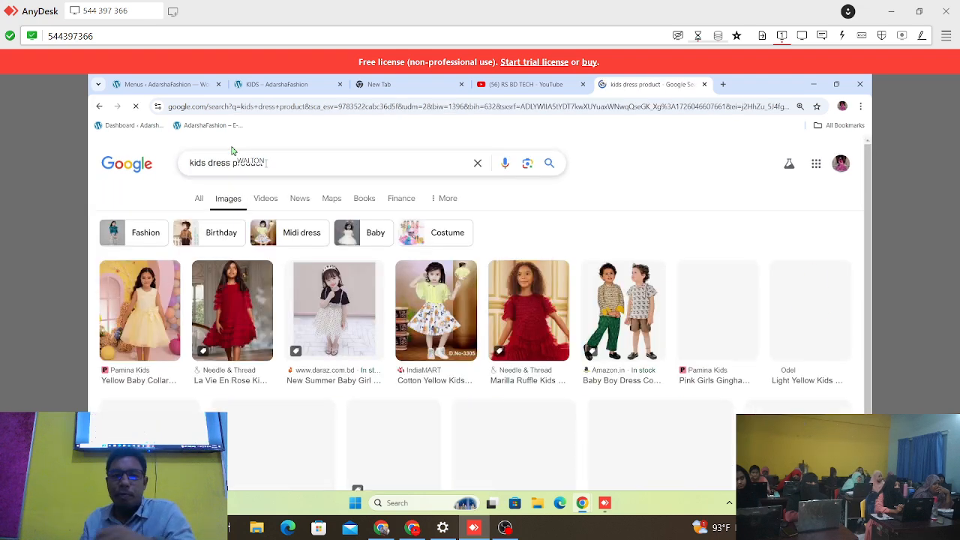
scroll(380, 359, down, 1)
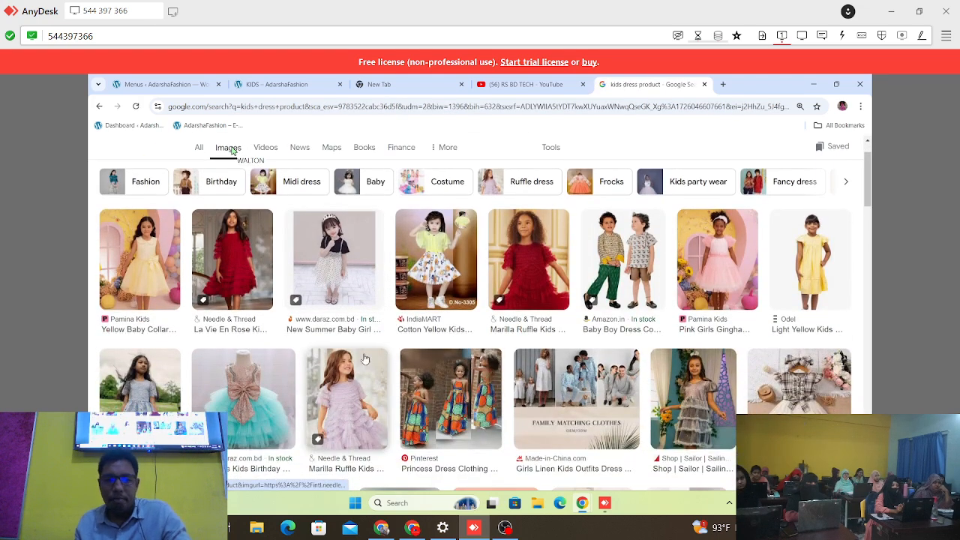
Step: Save the red La Vie En Rose Kids Dress image to Downloads as a JPEG, and open the Yellow Baby Collar Girls Dress preview
click(144, 271)
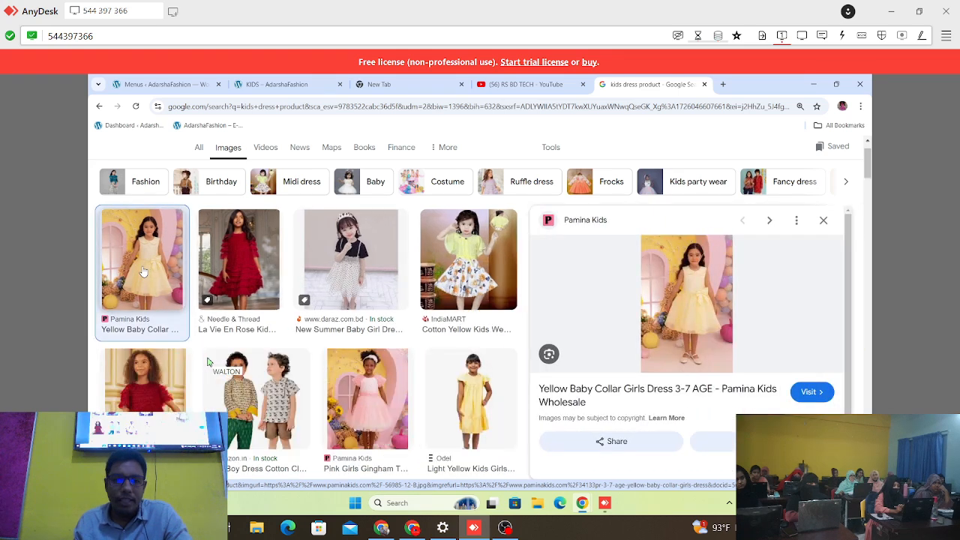
click(234, 253)
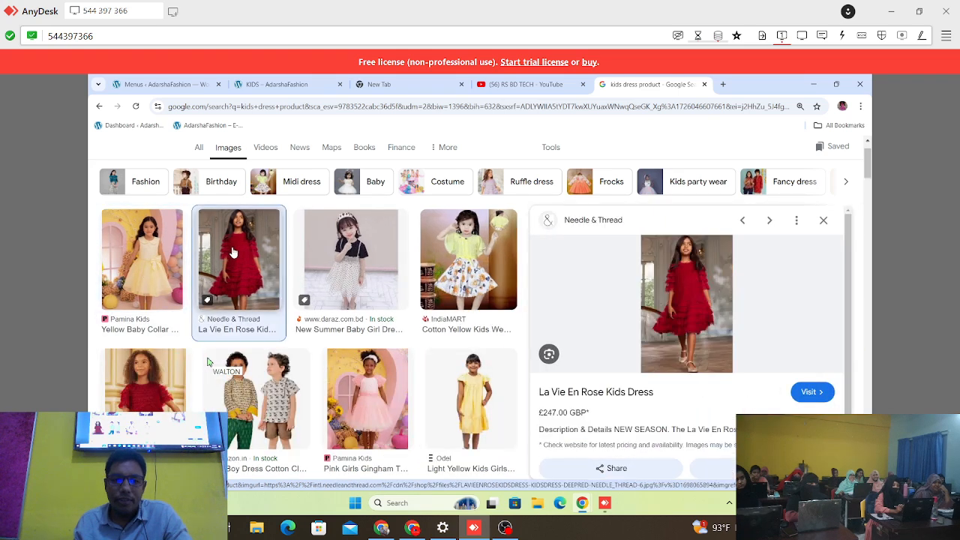
right_click(691, 294)
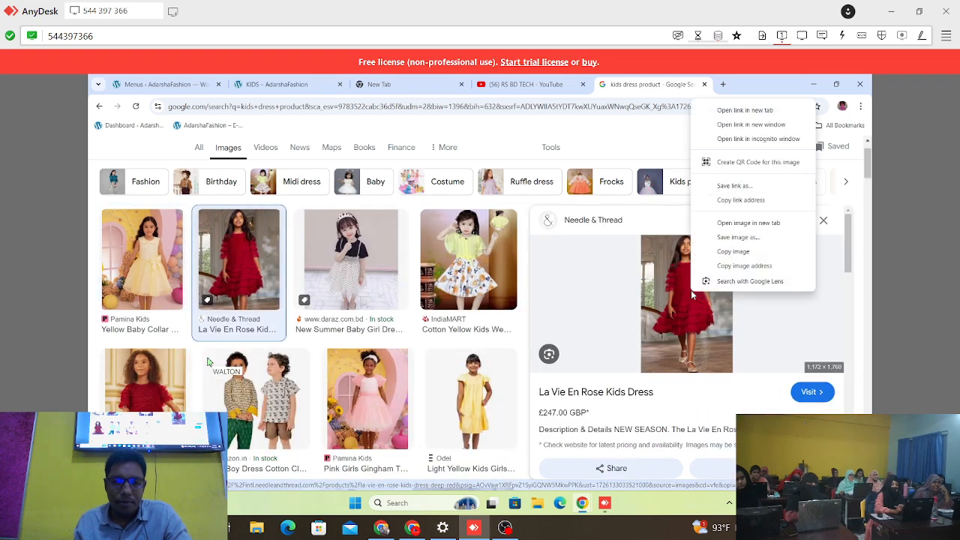
click(755, 257)
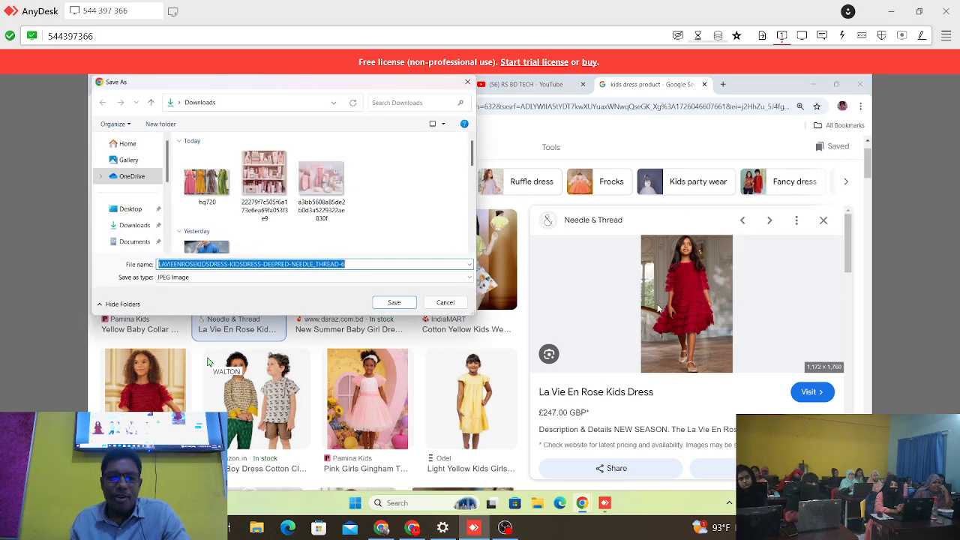
click(135, 225)
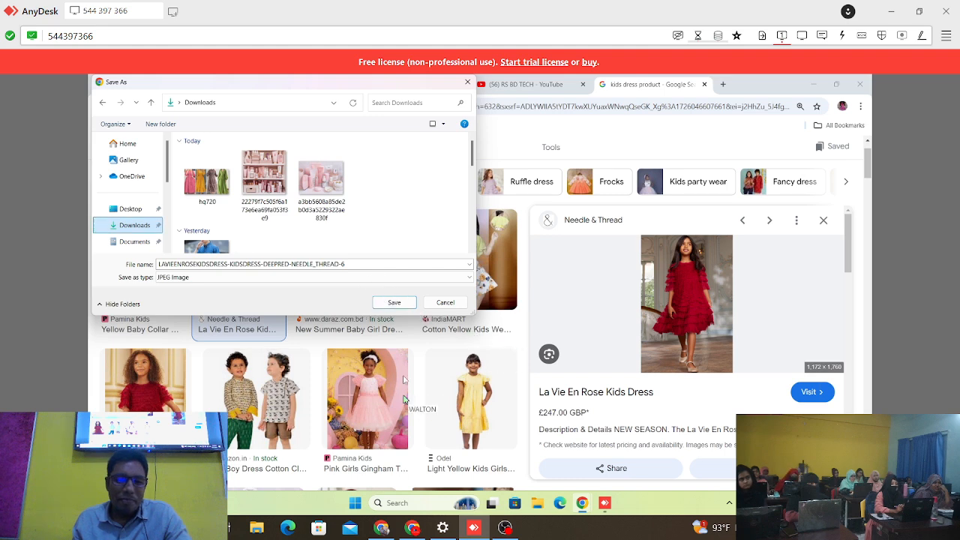
click(394, 302)
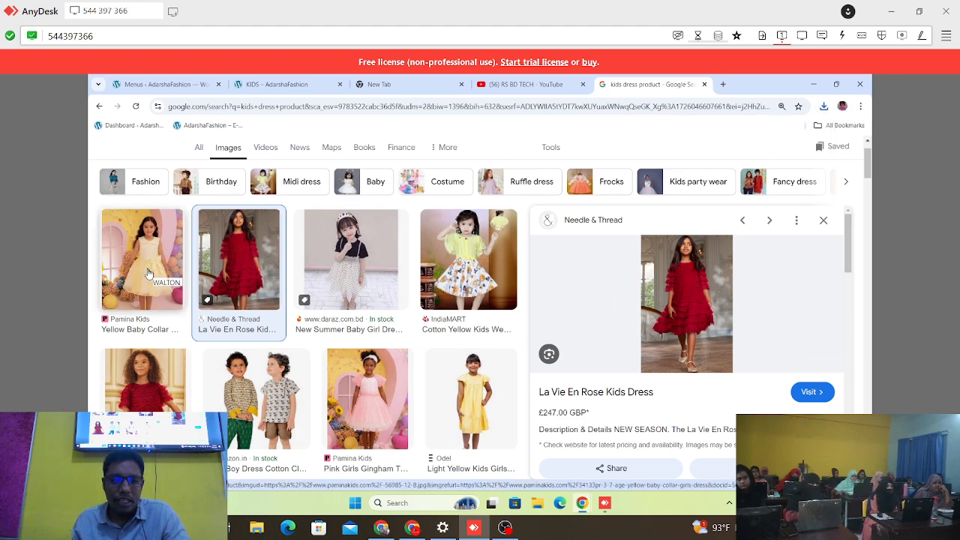
click(148, 274)
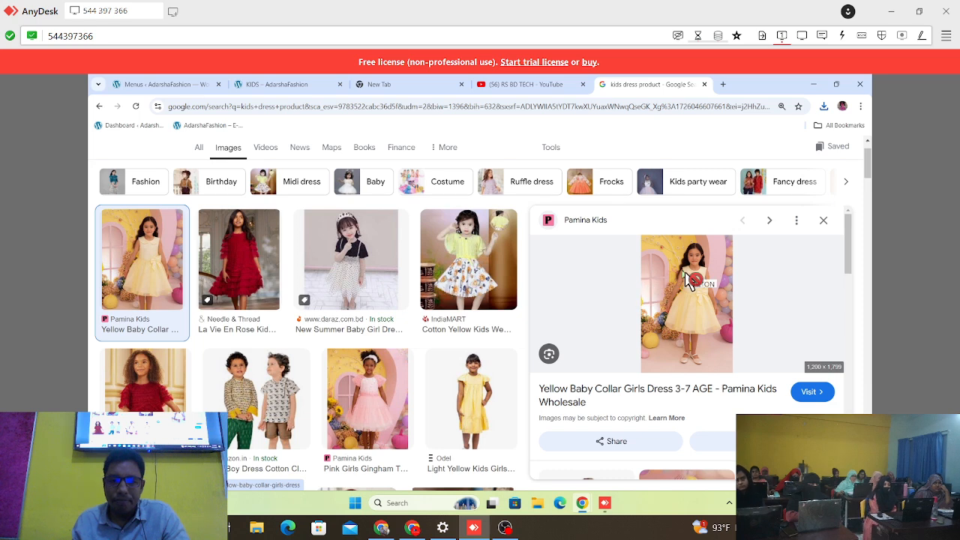
Step: Switch to OBS, hide the Video Capture Device 2 source, and return to the AnyDesk session
click(504, 527)
ctrl+click(374, 322)
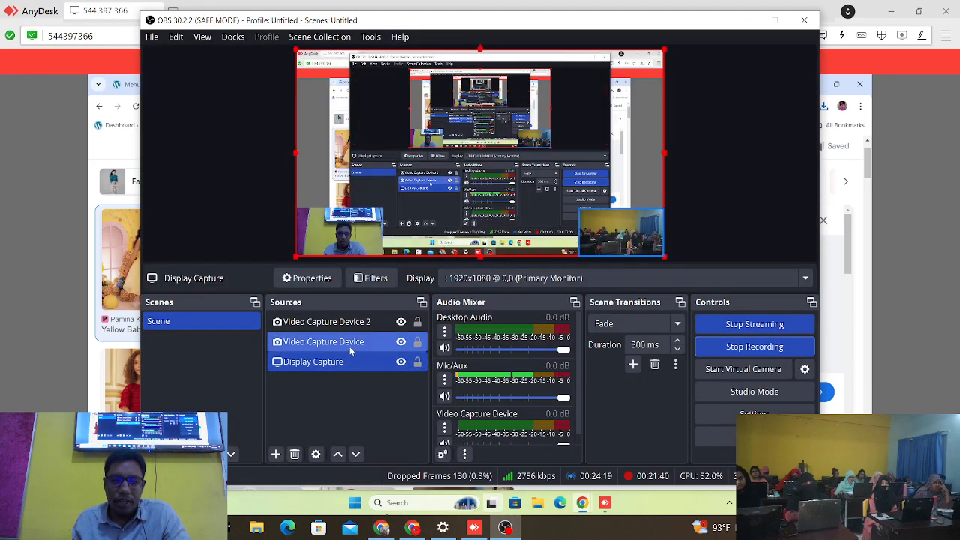
click(400, 322)
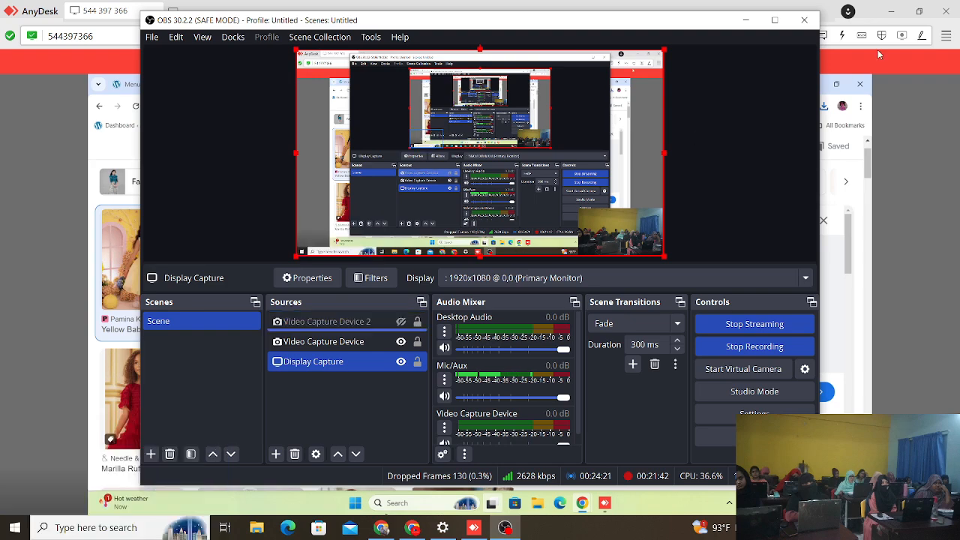
click(757, 22)
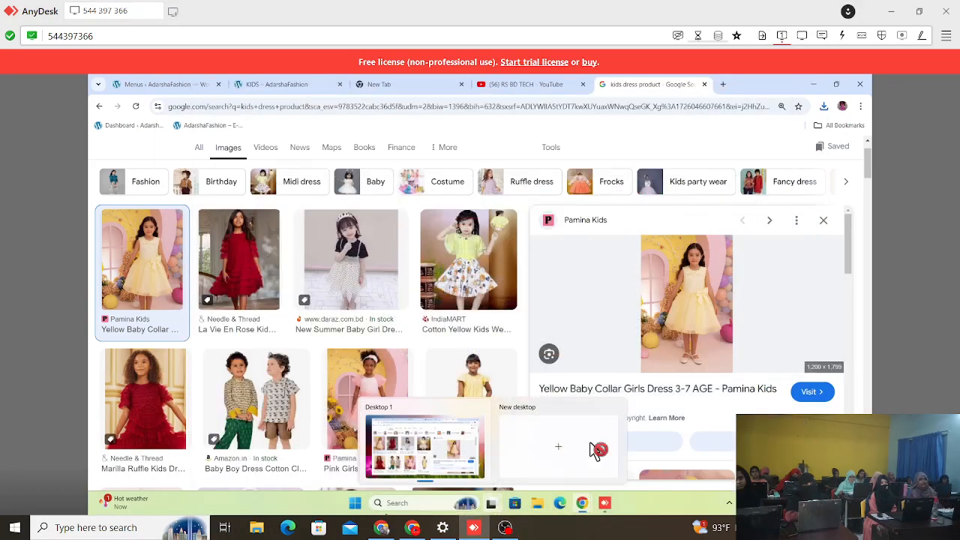
Step: Save the Yellow Baby Collar Girls Dress image to the Downloads folder as a JPEG
right_click(673, 296)
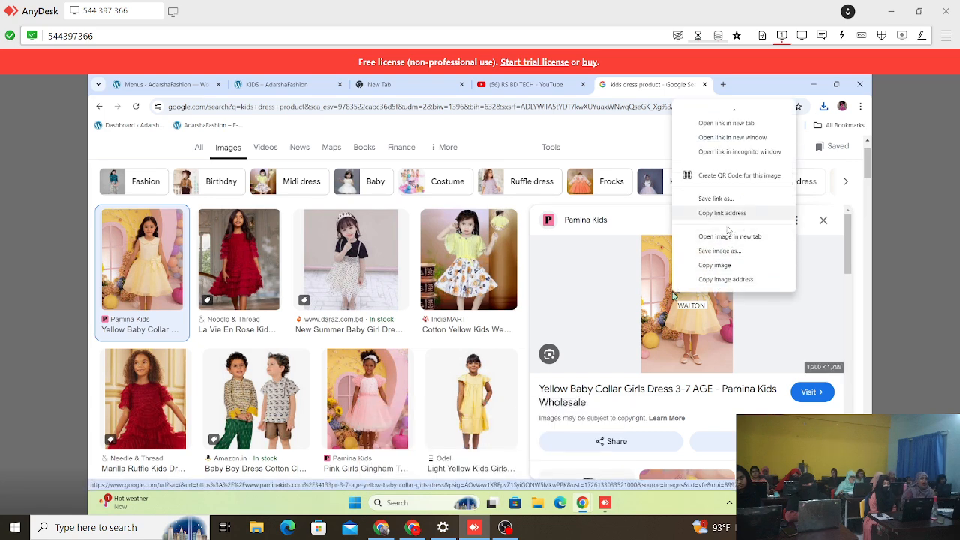
click(730, 254)
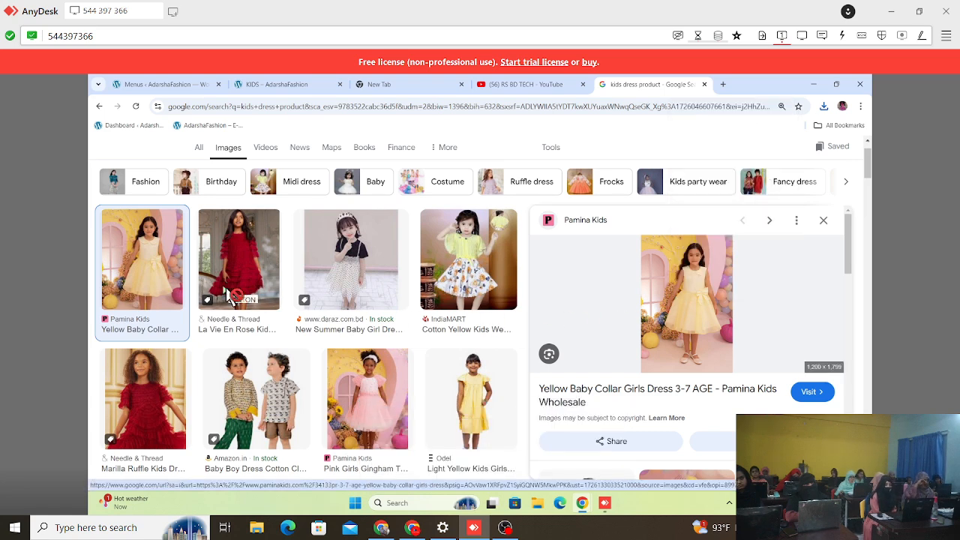
click(135, 225)
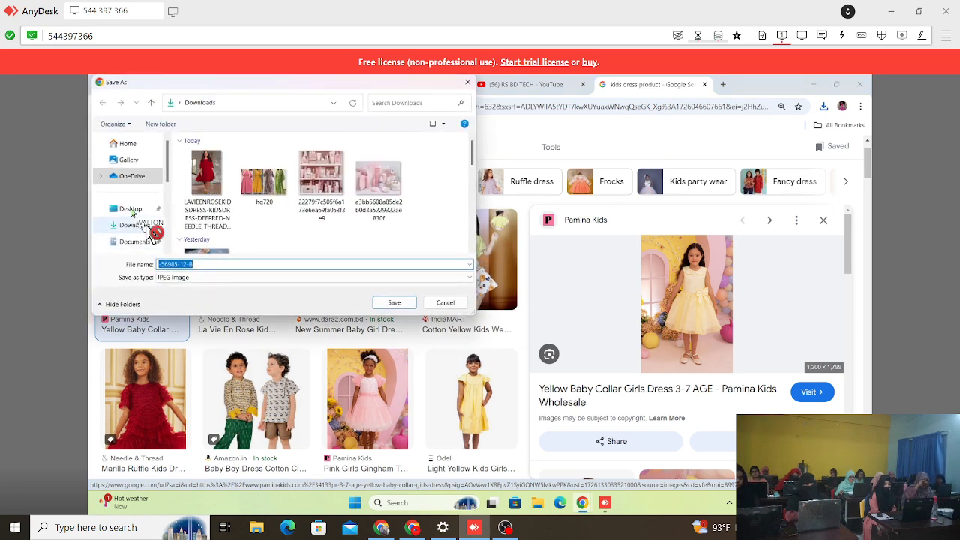
click(394, 303)
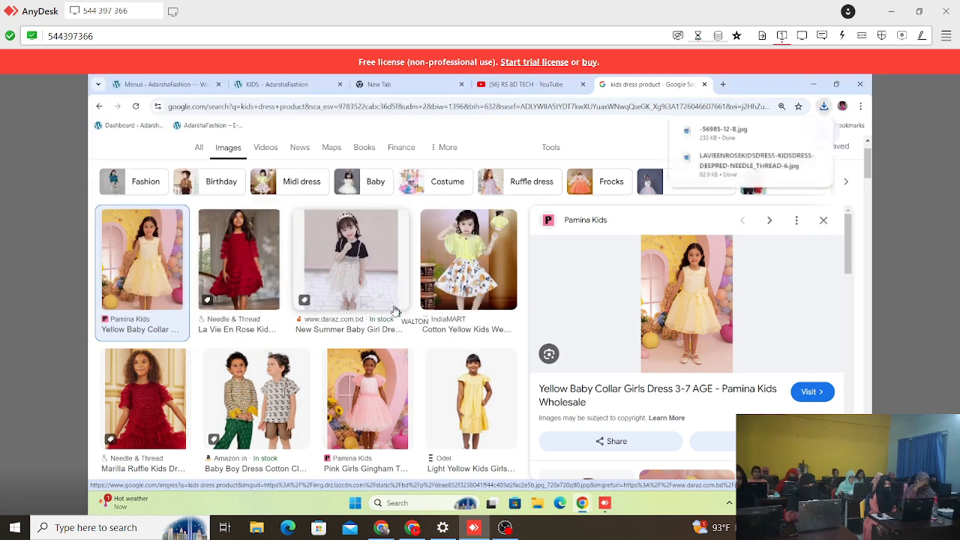
Step: Look through the "kids dress product" image results for another suitable product picture
scroll(395, 310, down, 5)
scroll(397, 311, down, 3)
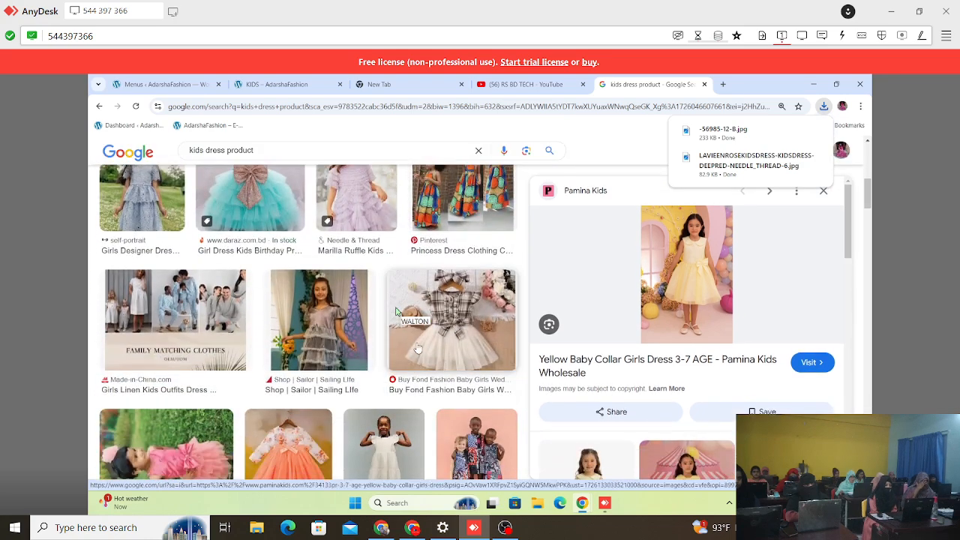
scroll(397, 311, up, 2)
scroll(397, 311, down, 3)
scroll(397, 312, down, 1)
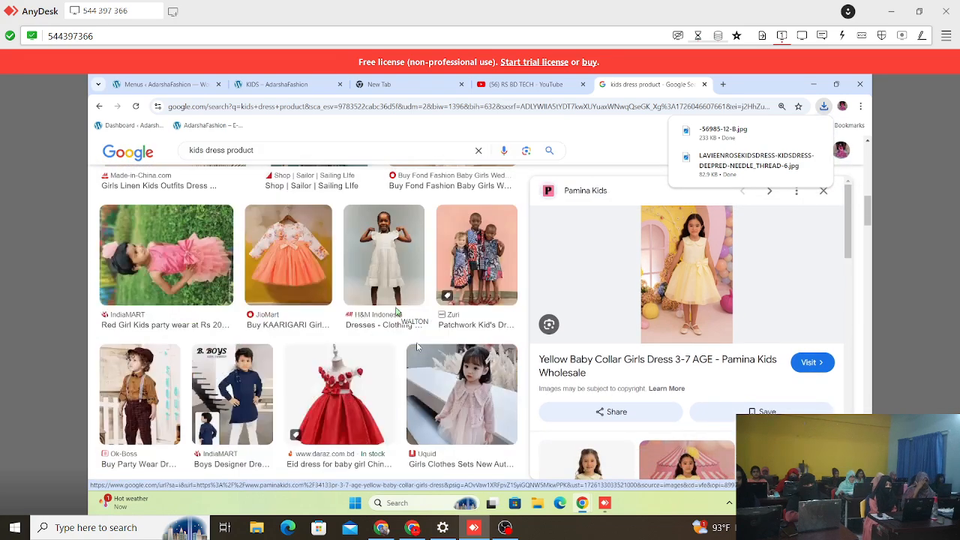
scroll(417, 347, down, 1)
scroll(417, 346, up, 5)
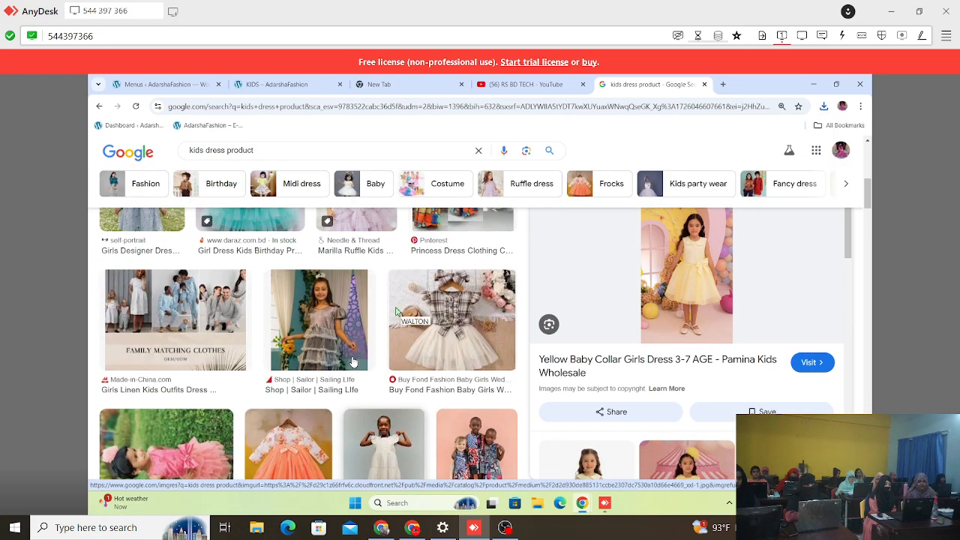
scroll(397, 311, up, 3)
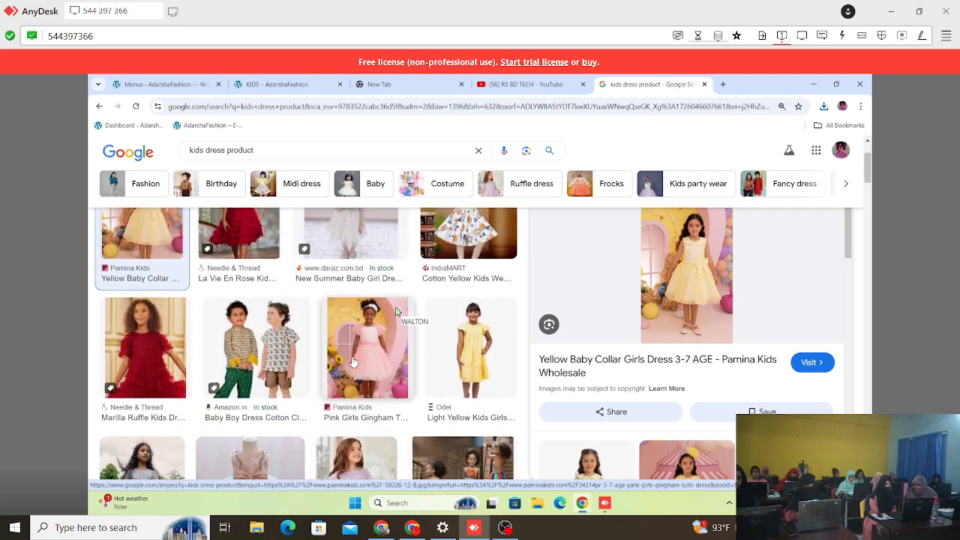
scroll(353, 363, up, 2)
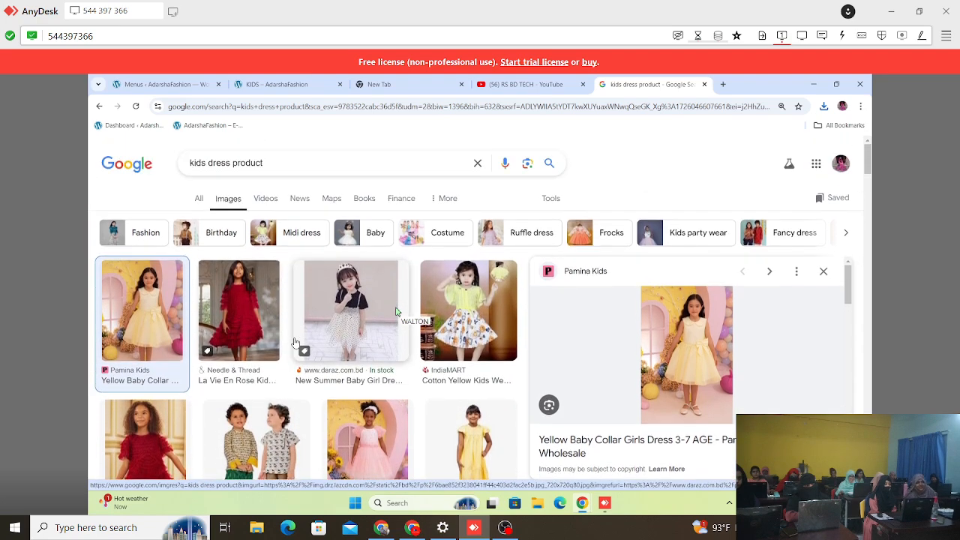
scroll(294, 343, down, 3)
scroll(295, 343, down, 5)
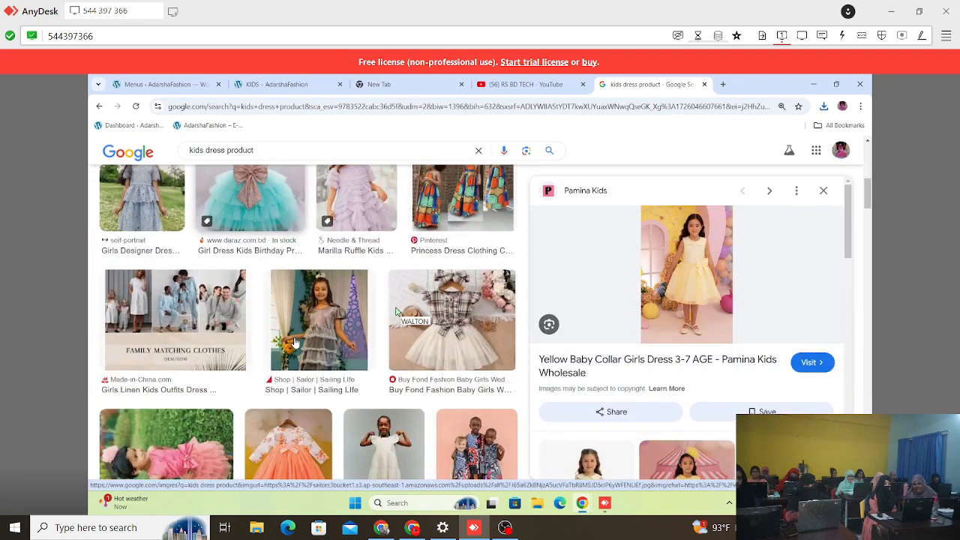
scroll(295, 342, down, 5)
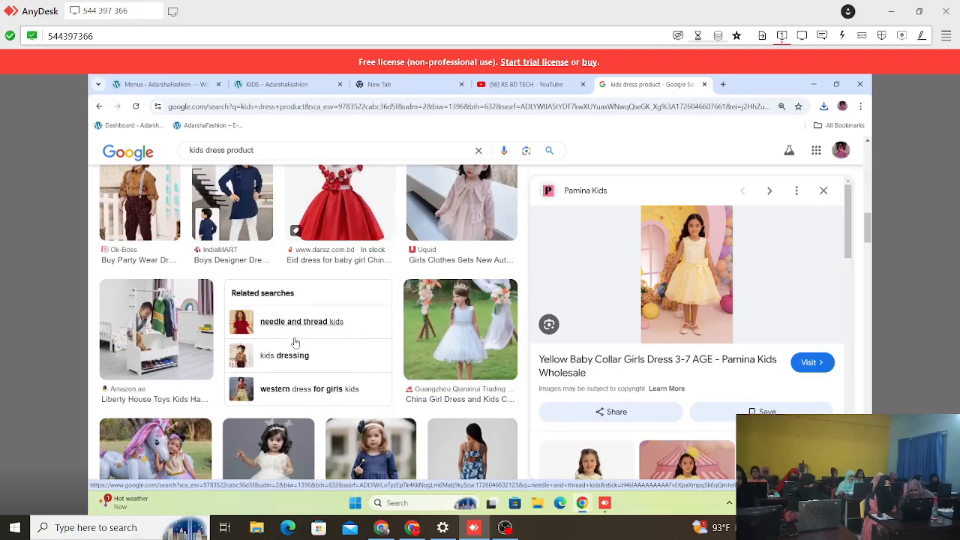
scroll(294, 343, down, 1)
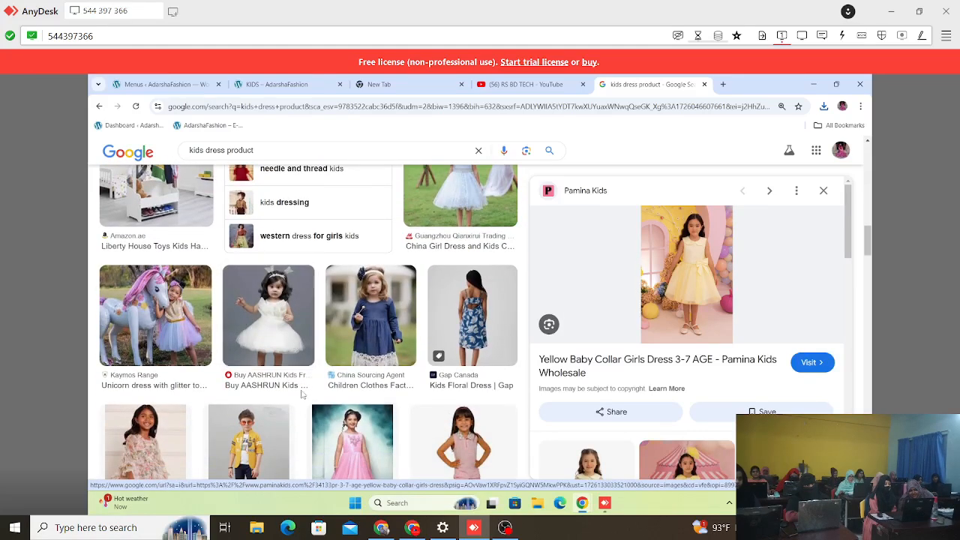
click(260, 330)
right_click(684, 277)
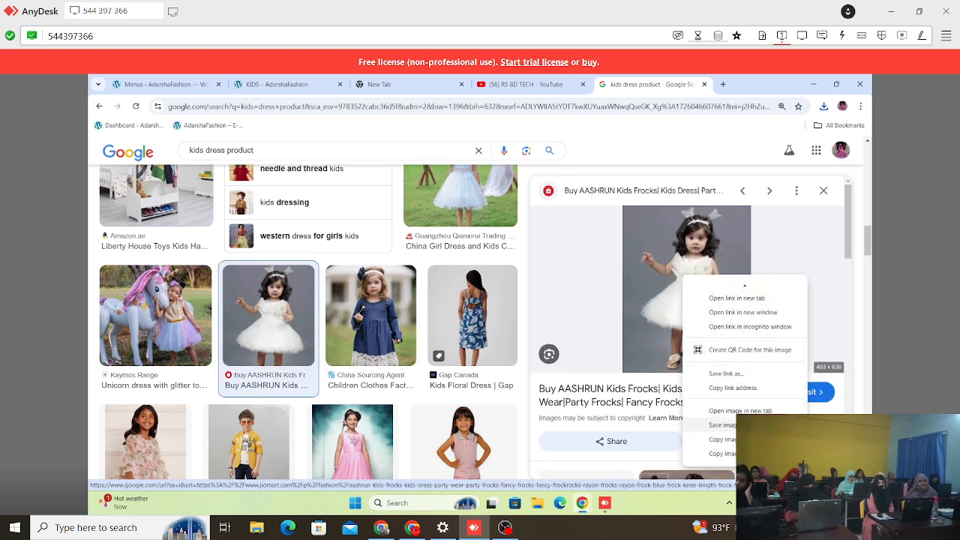
click(720, 424)
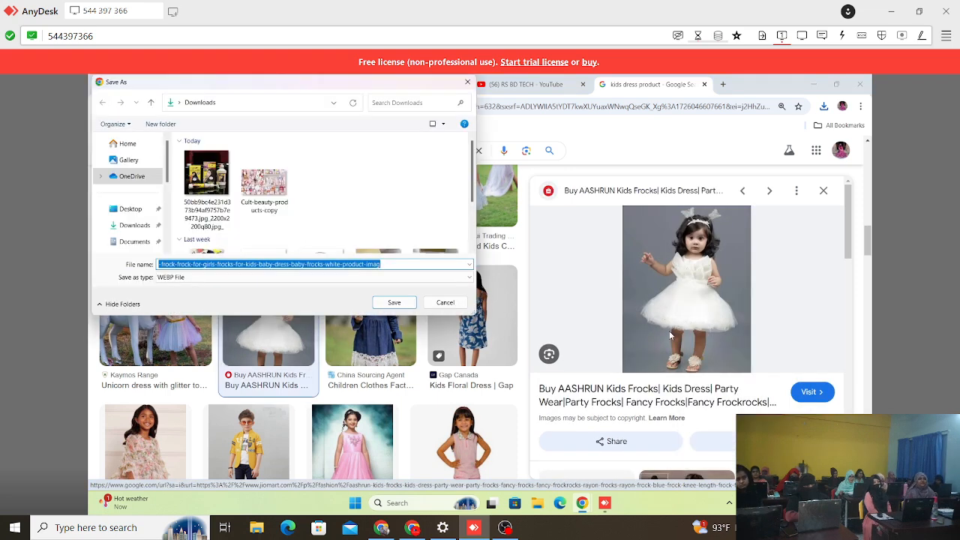
click(450, 304)
scroll(666, 395, down, 3)
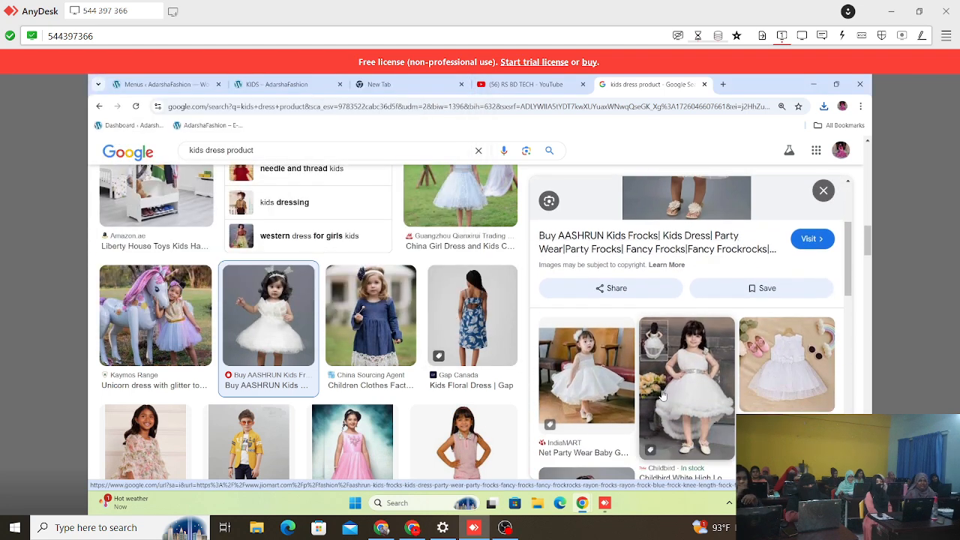
click(581, 351)
right_click(675, 263)
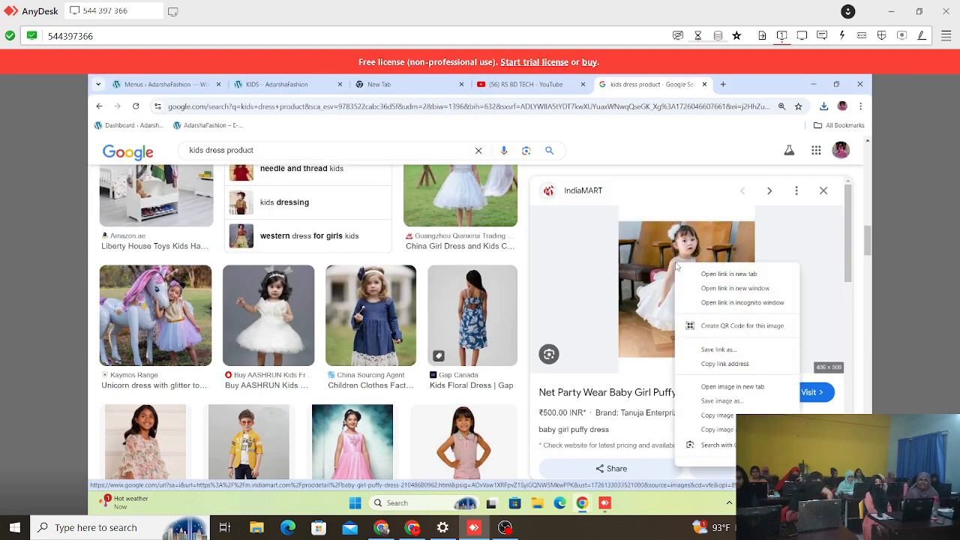
click(721, 401)
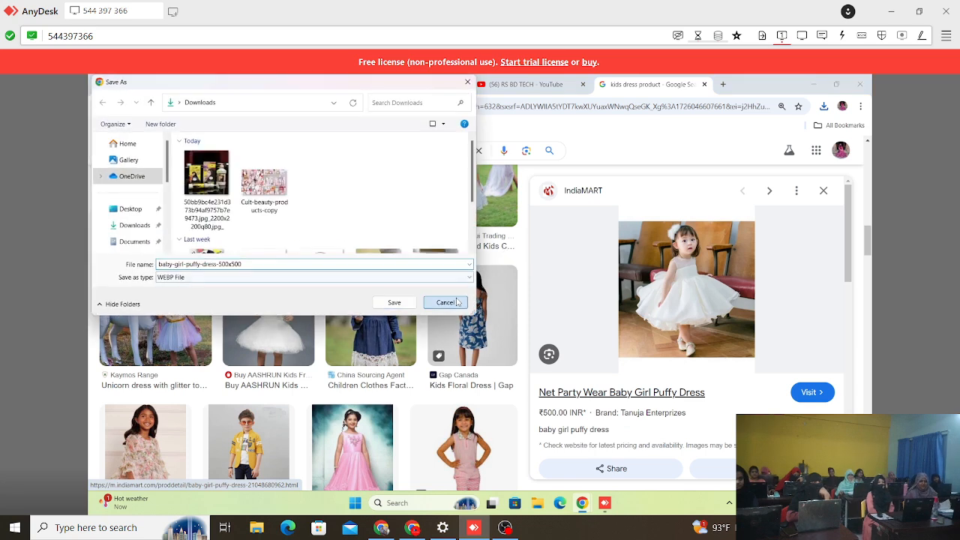
click(452, 303)
Step: Save the Shop | Sailor image of the girl in the red ruffled dress to Downloads as a JPEG
scroll(251, 310, down, 1)
scroll(251, 310, down, 3)
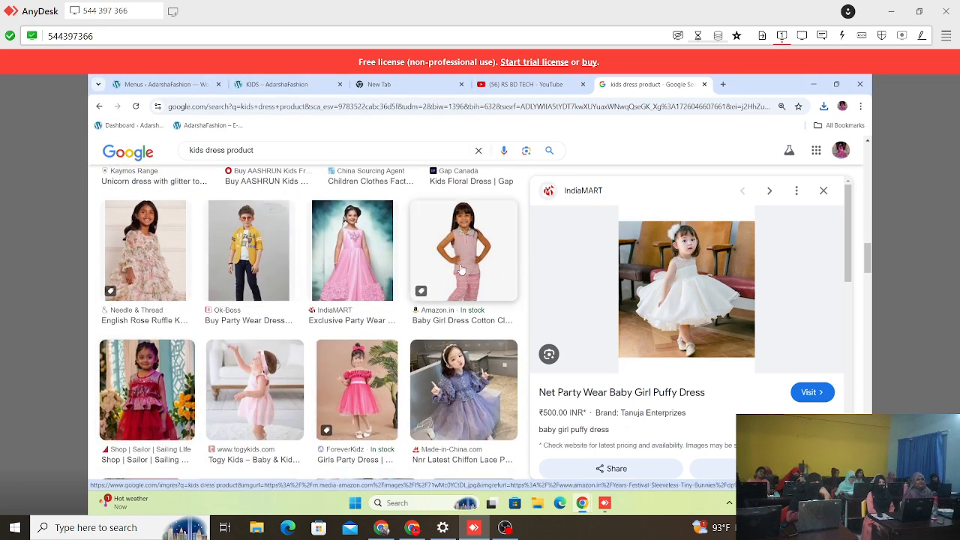
click(144, 370)
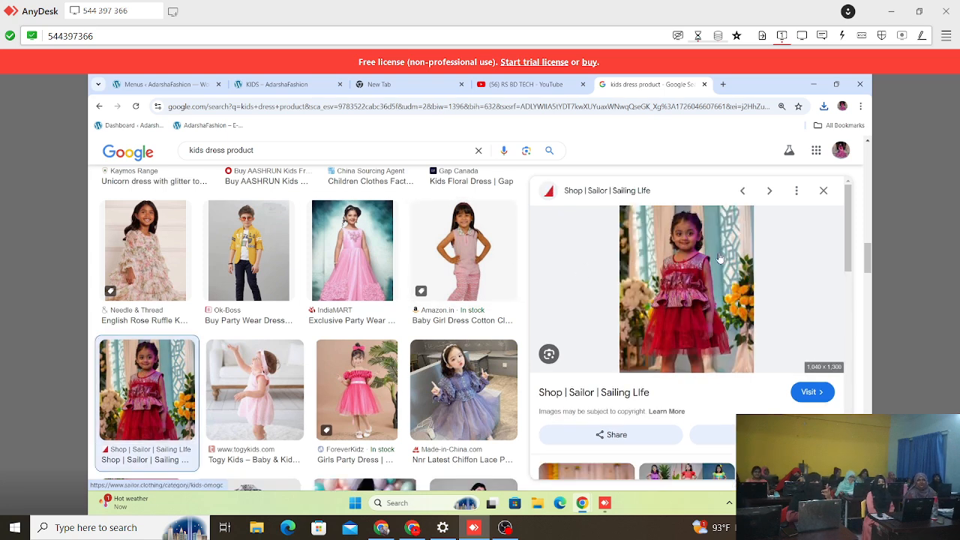
right_click(719, 258)
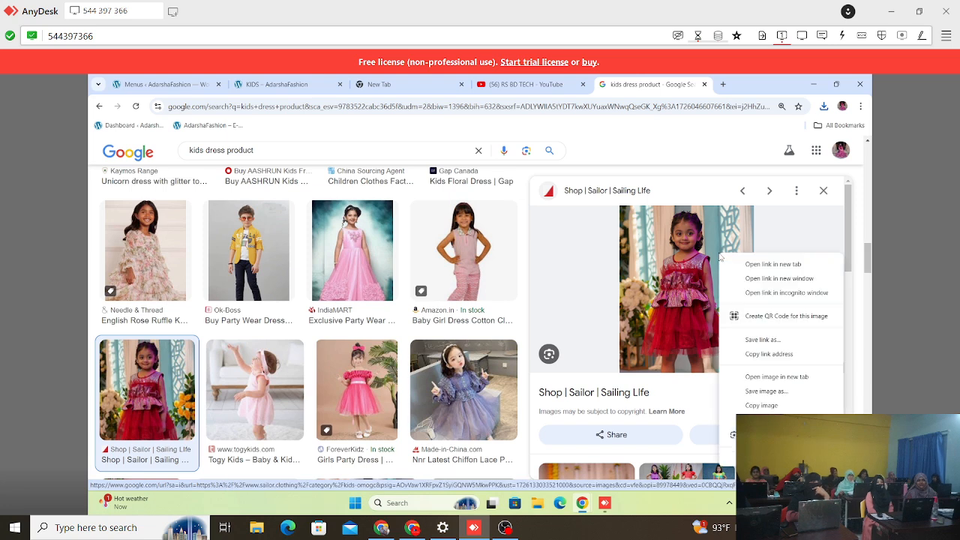
click(773, 391)
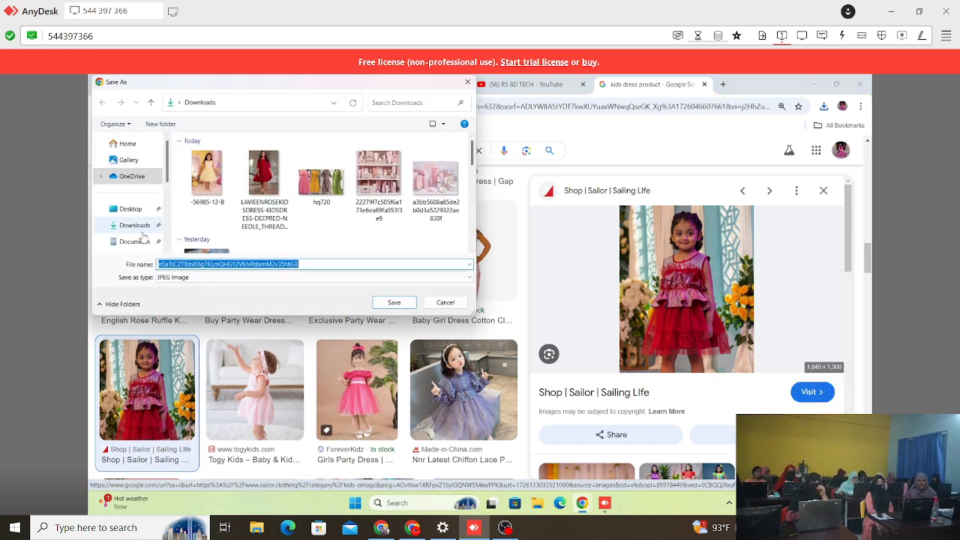
click(140, 225)
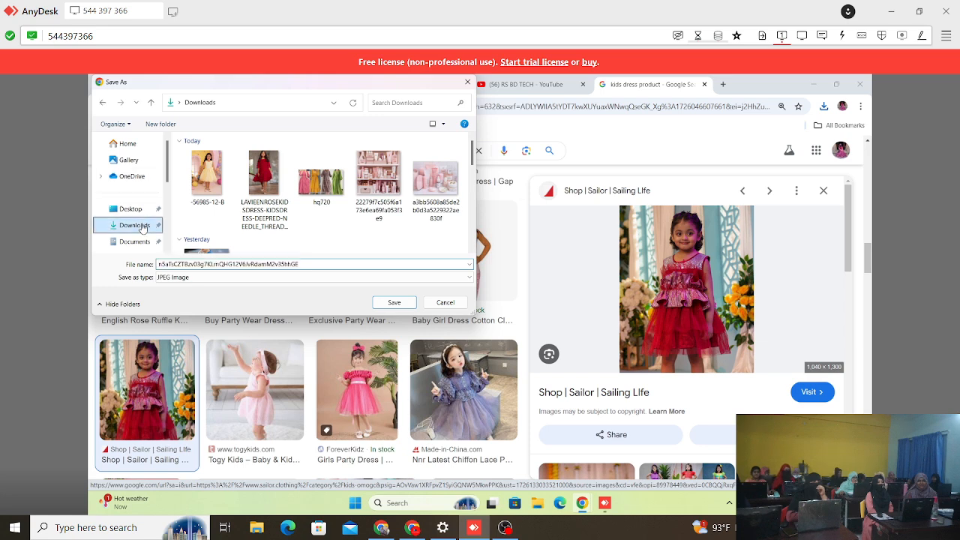
click(394, 302)
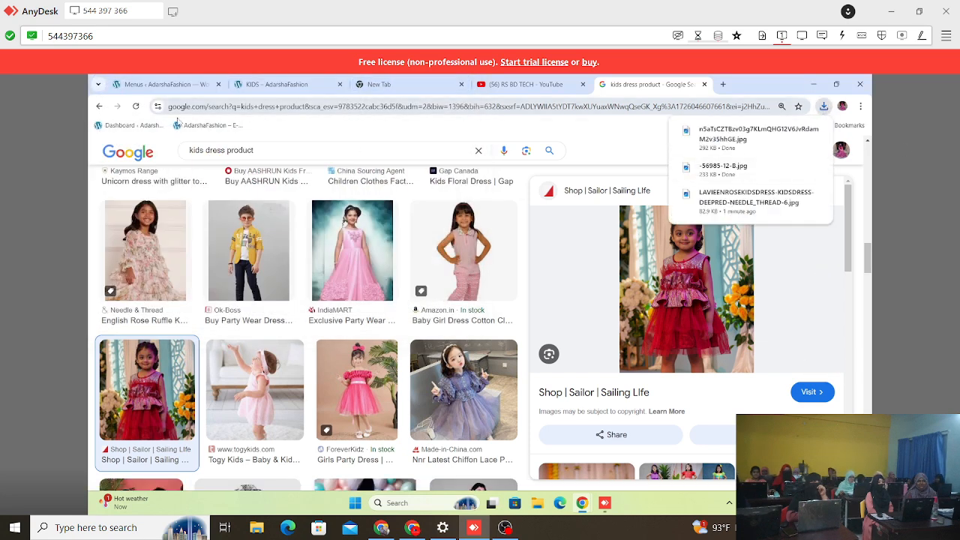
Step: Return to the AdarshaFashion admin and review the existing entries in the full product list
click(150, 85)
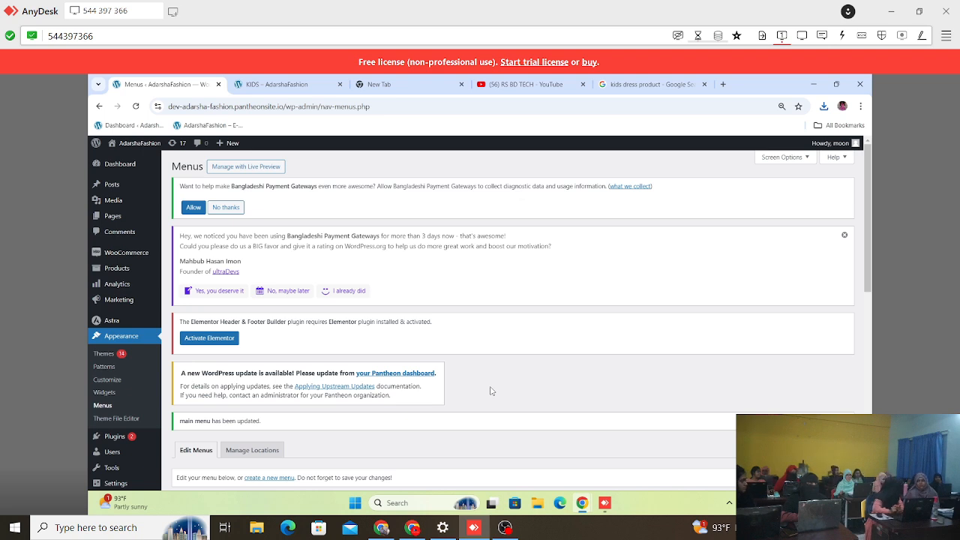
scroll(495, 394, down, 3)
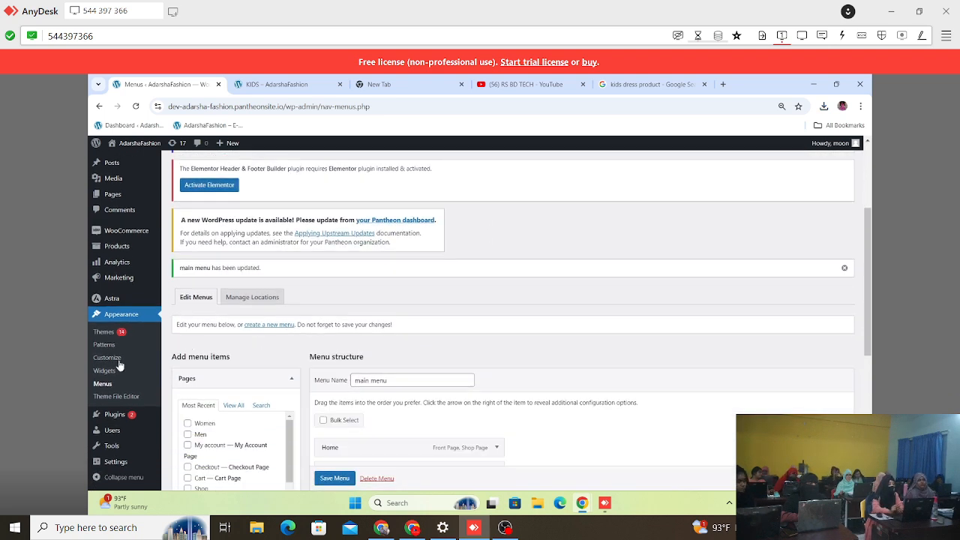
mouse_move(131, 235)
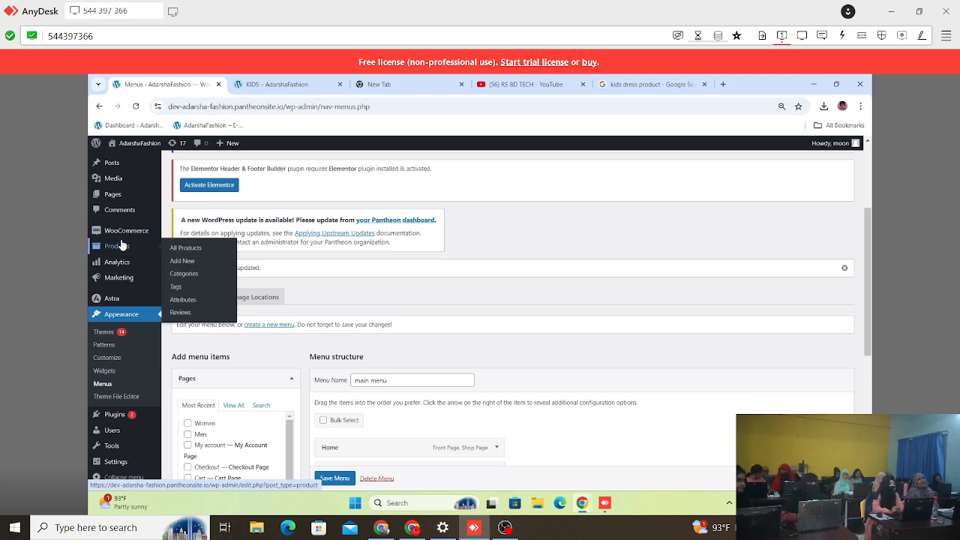
click(196, 248)
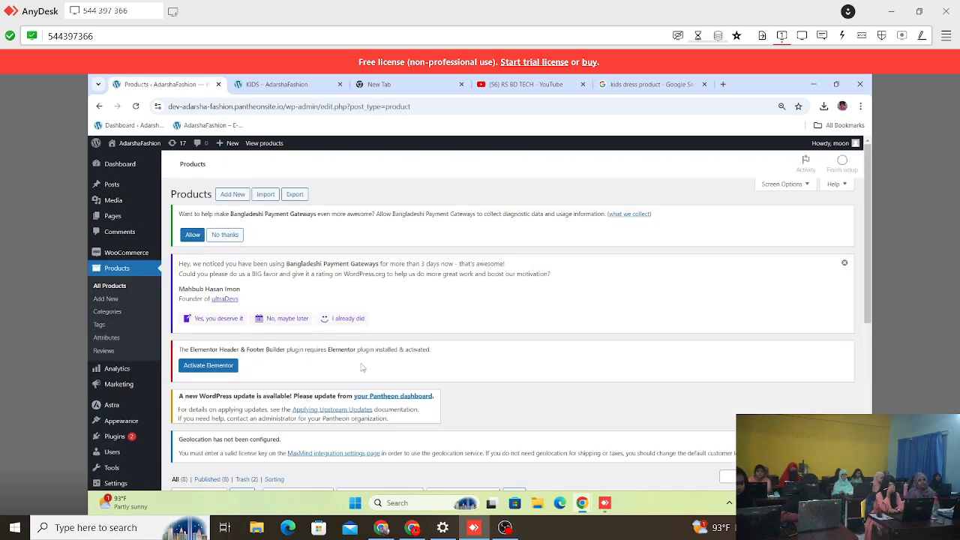
scroll(353, 371, down, 2)
scroll(341, 375, down, 3)
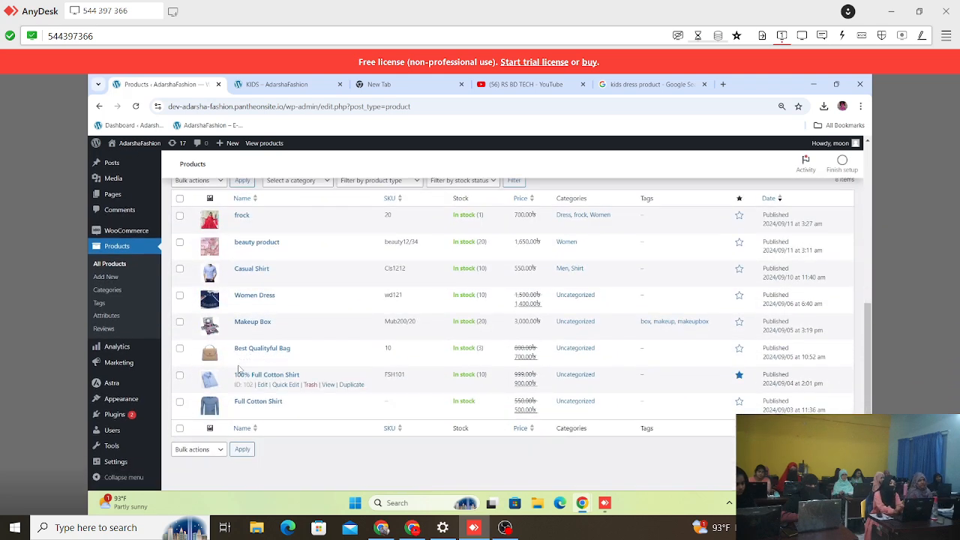
Step: Start a new store product and name it "Dress"
click(110, 278)
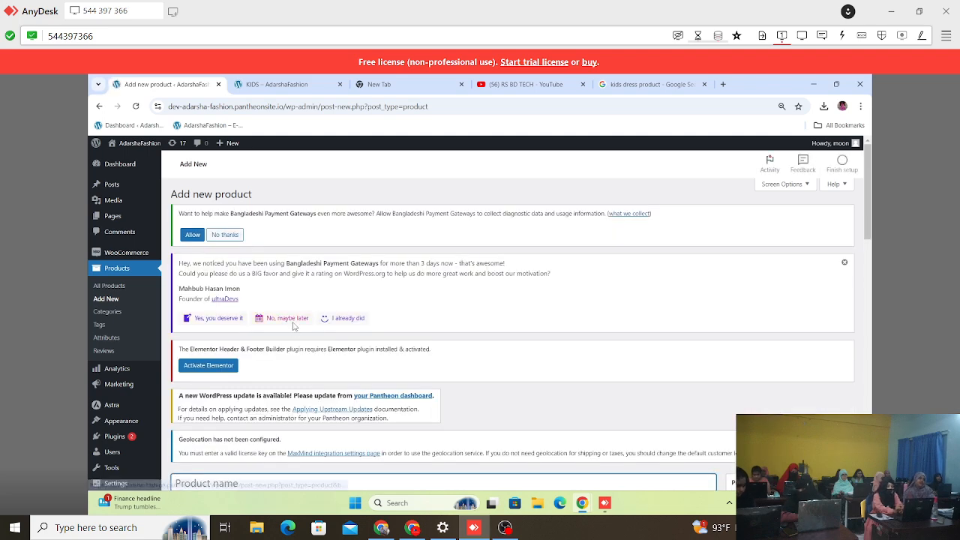
scroll(293, 322, down, 5)
scroll(217, 218, up, 3)
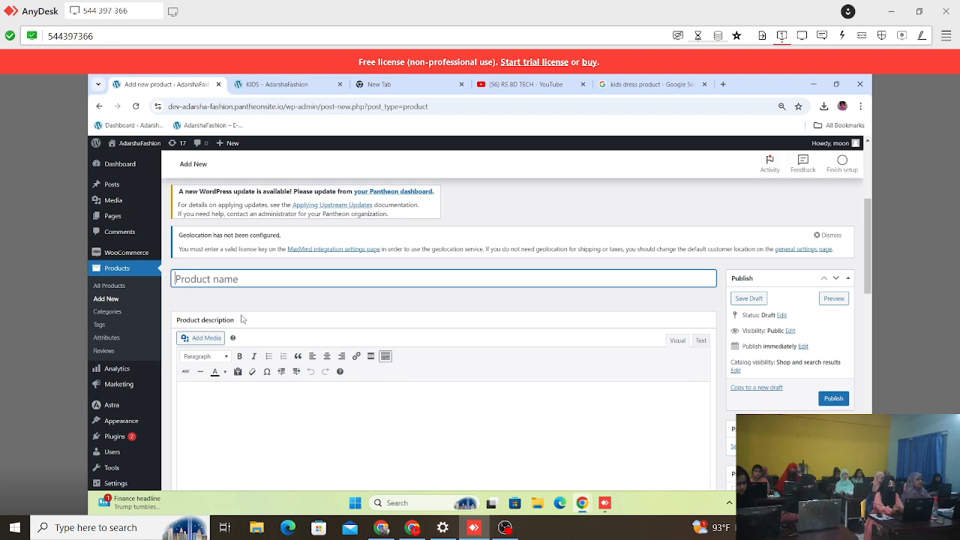
text(D)
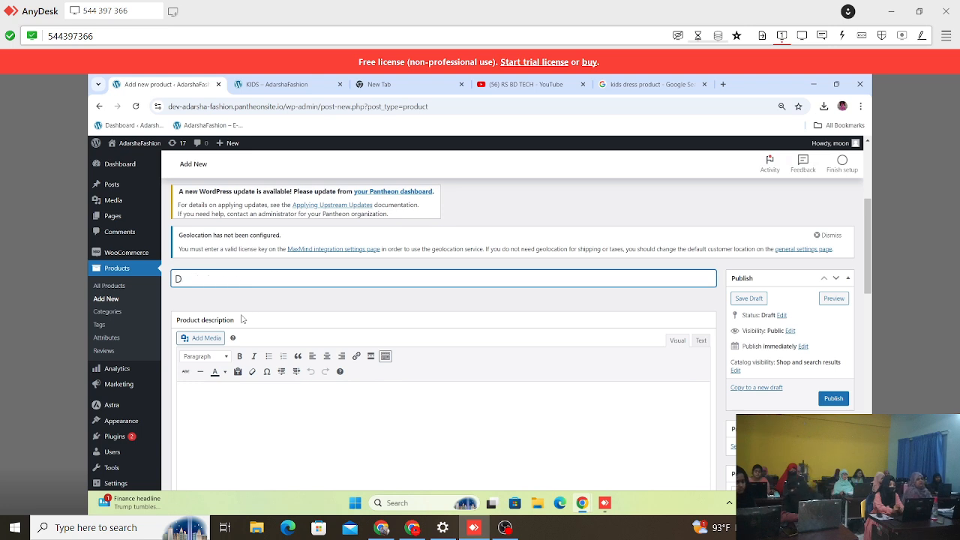
text(ress)
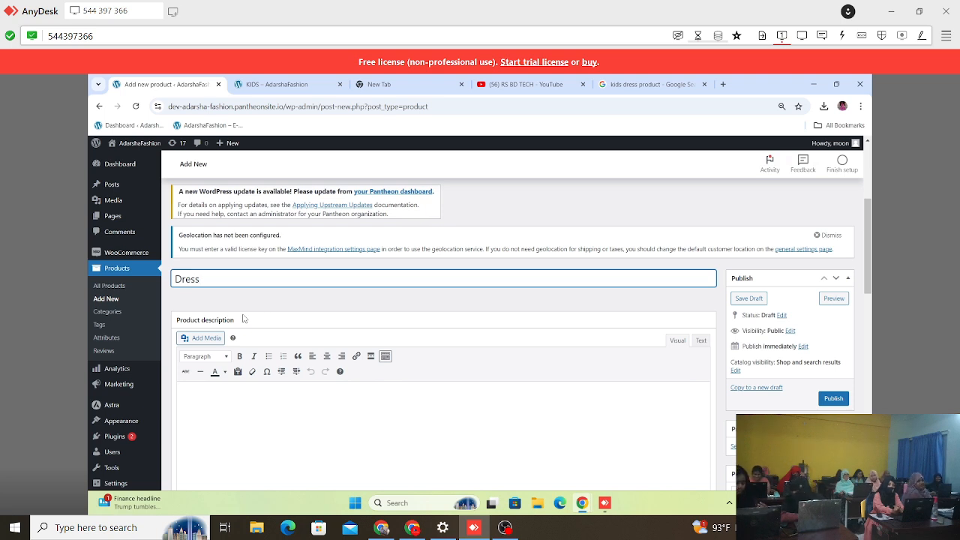
Step: Place the text cursor in the empty product description and open a new browser tab for finding filler text
scroll(242, 319, down, 3)
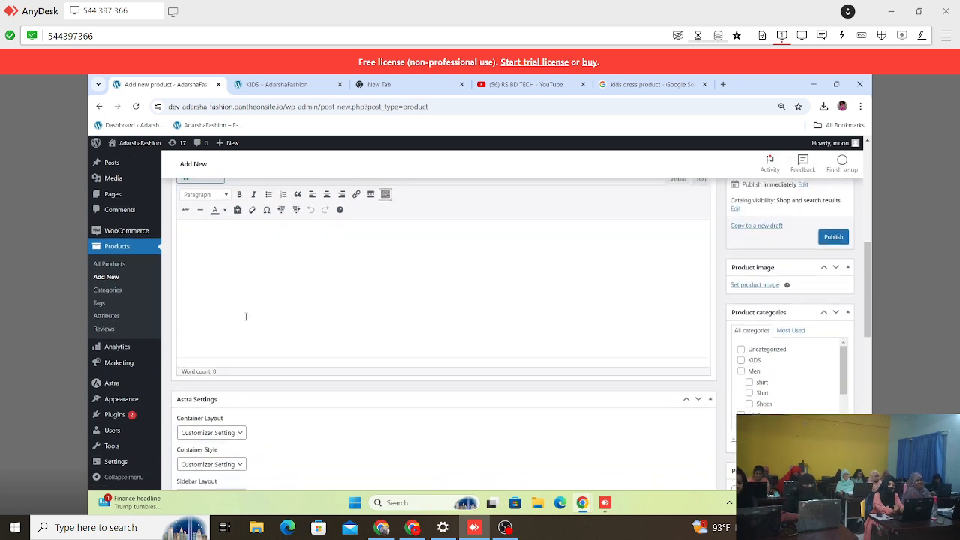
scroll(247, 318, up, 2)
click(232, 366)
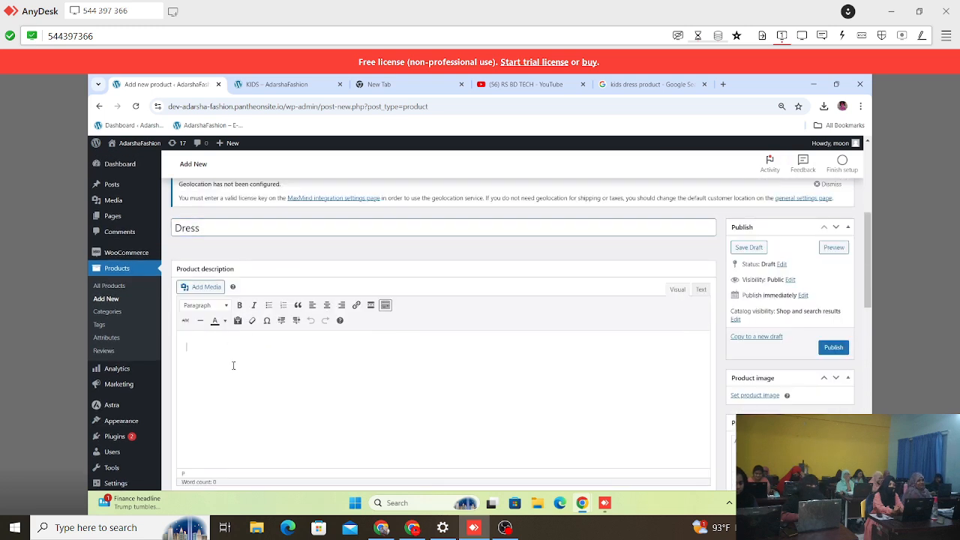
click(722, 84)
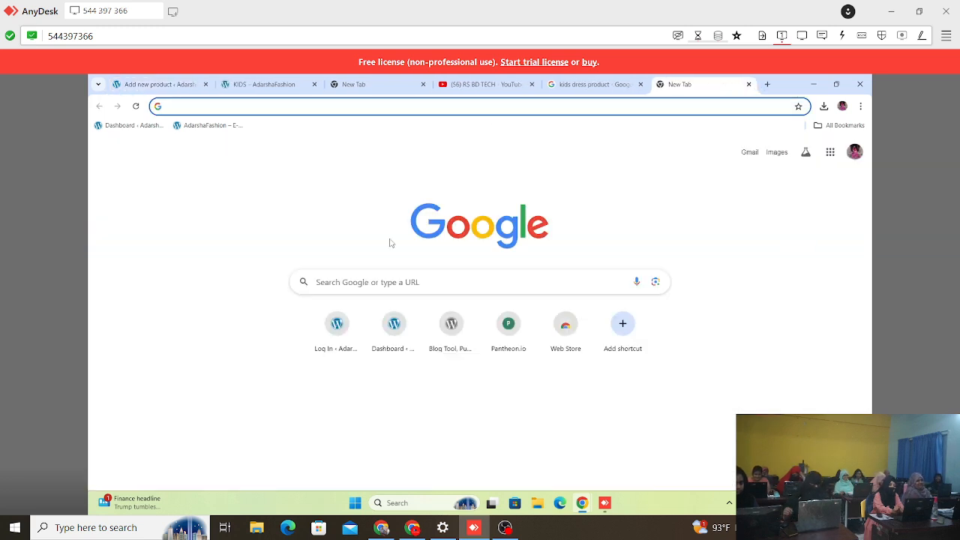
click(220, 107)
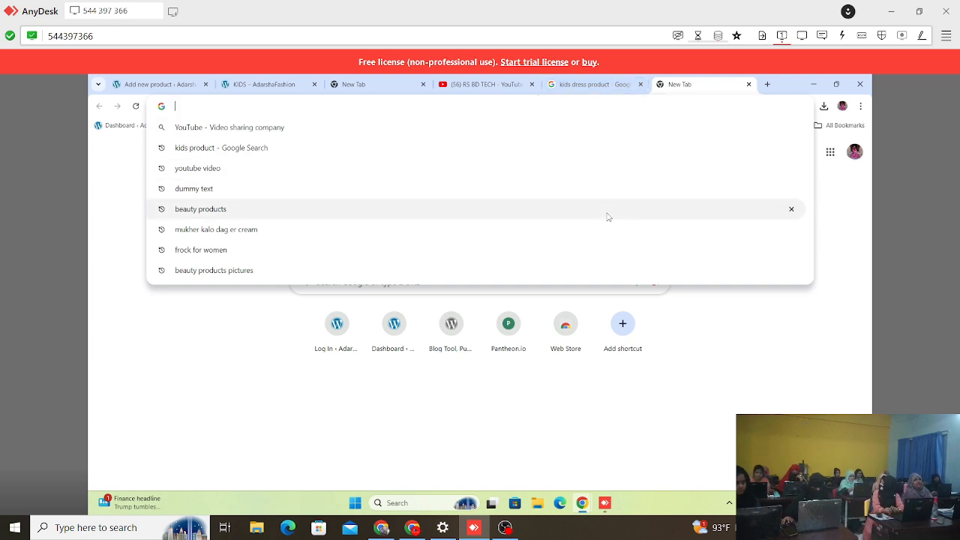
click(122, 186)
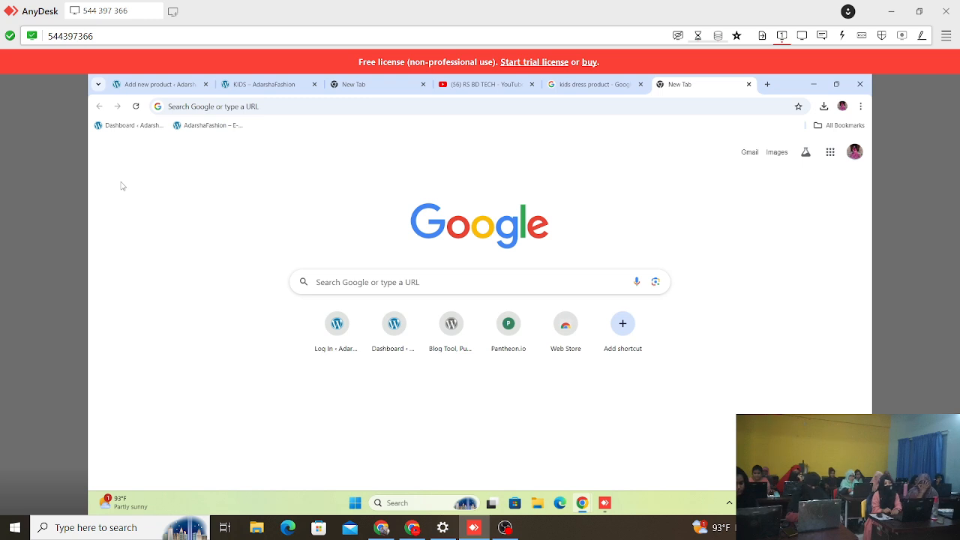
click(264, 87)
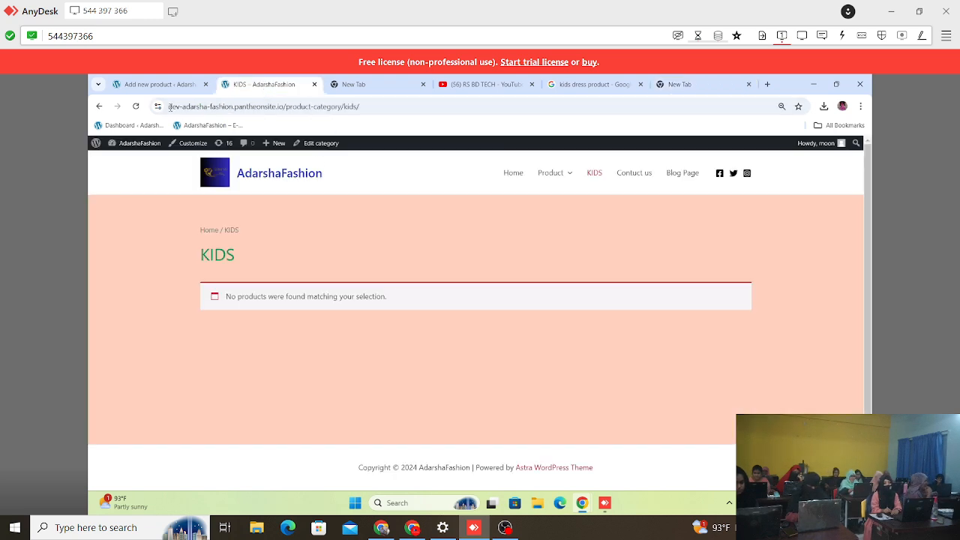
click(154, 84)
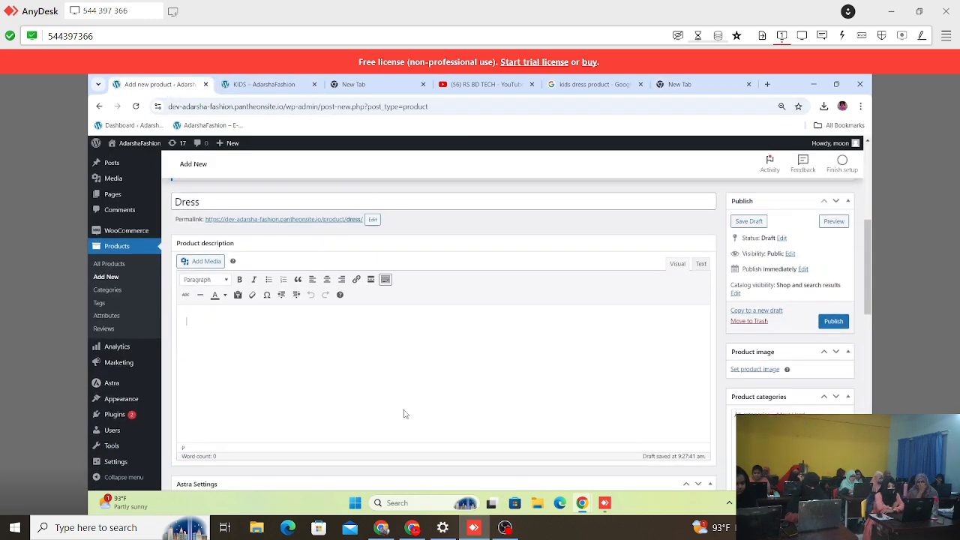
scroll(404, 413, down, 1)
Step: Search Google for "dummy text" in the blank tab and open the Lorem Ipsum site lipsum.com
click(679, 84)
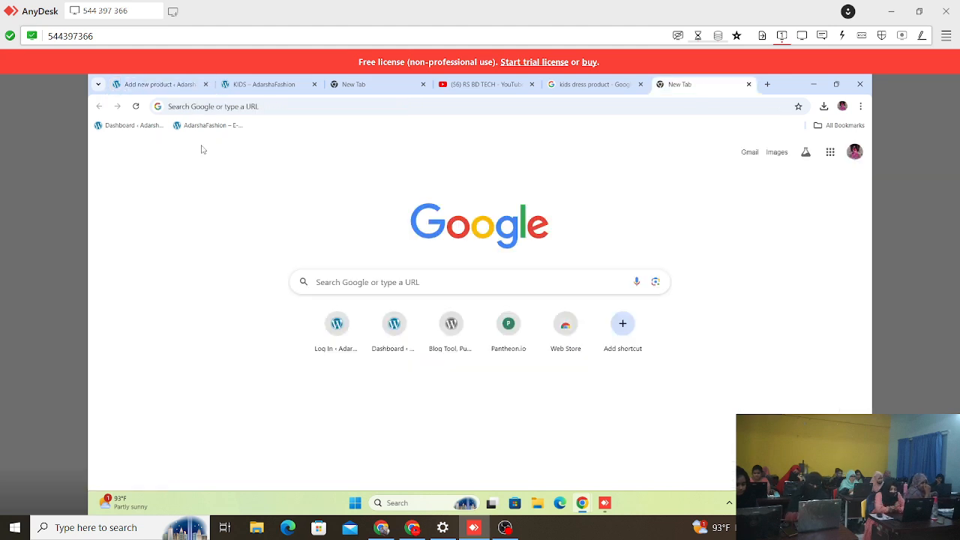
click(316, 105)
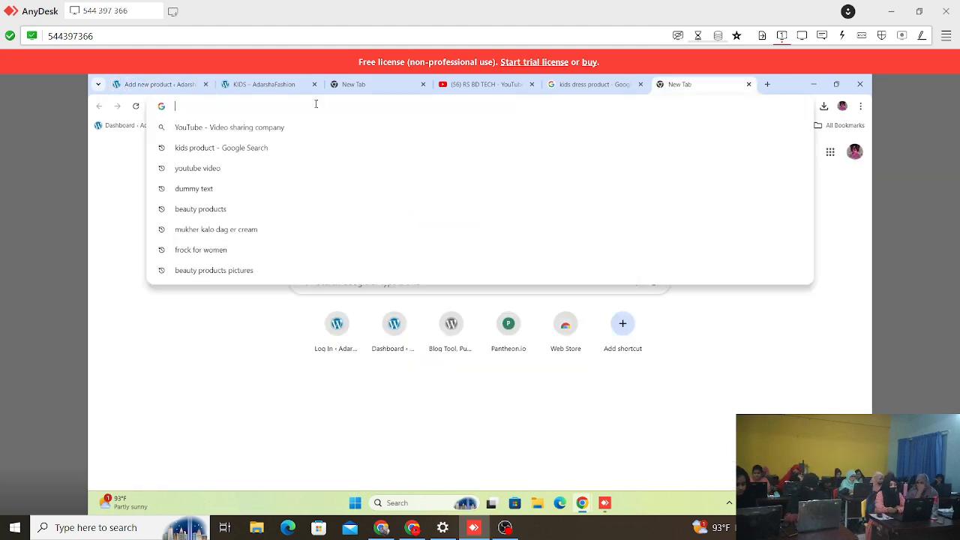
text(dummy text)
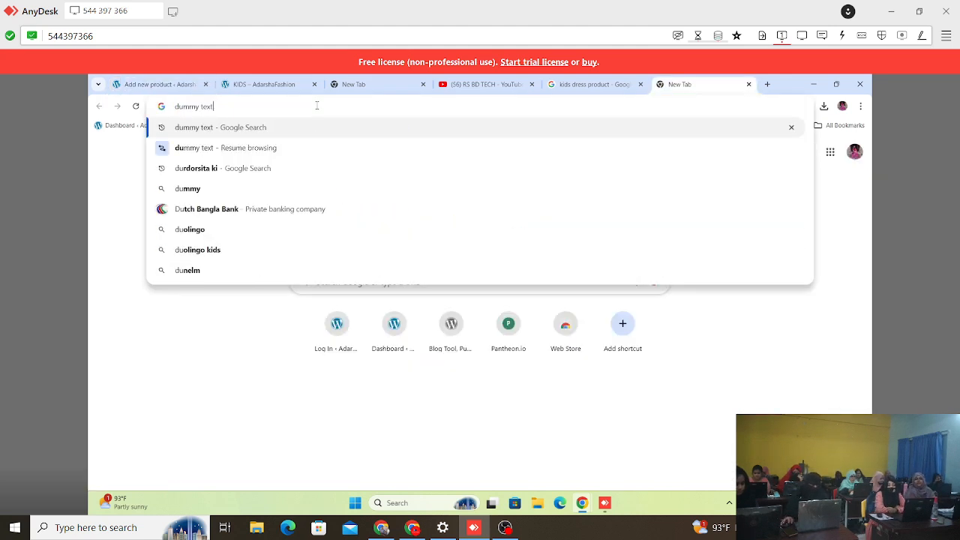
key(Return)
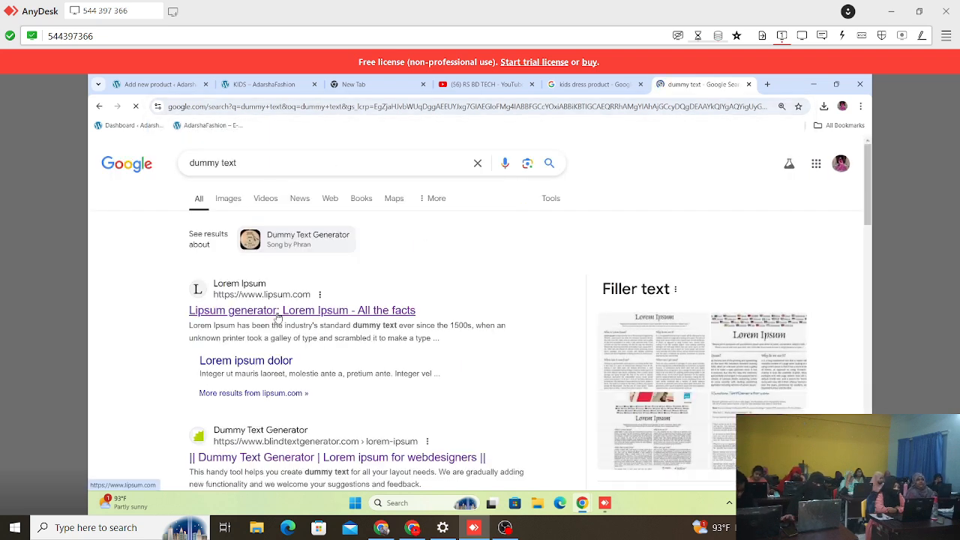
click(277, 314)
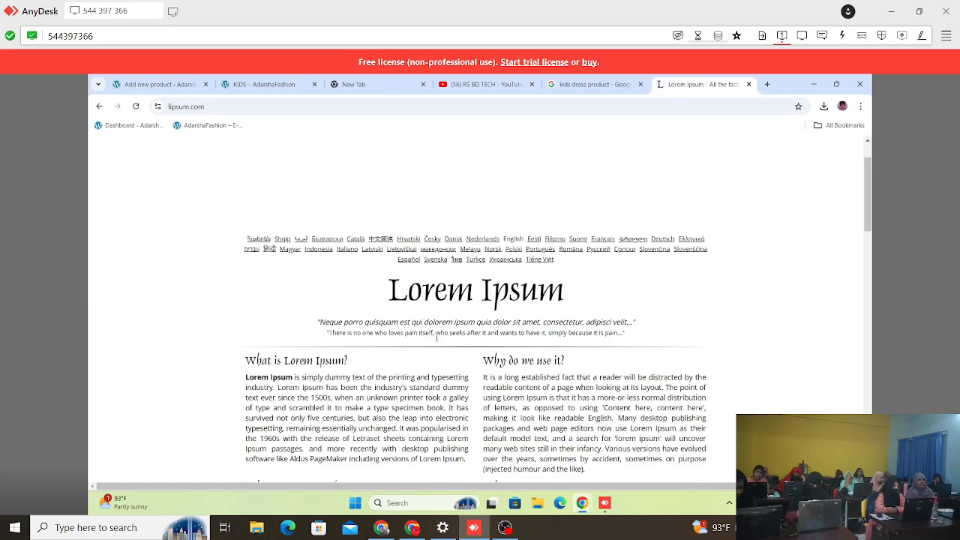
Step: Copy the "Why do we use it?" paragraph from lipsum.com into the Dress product's description
scroll(437, 337, down, 2)
drag(483, 286, 615, 383)
key(ctrl+c)
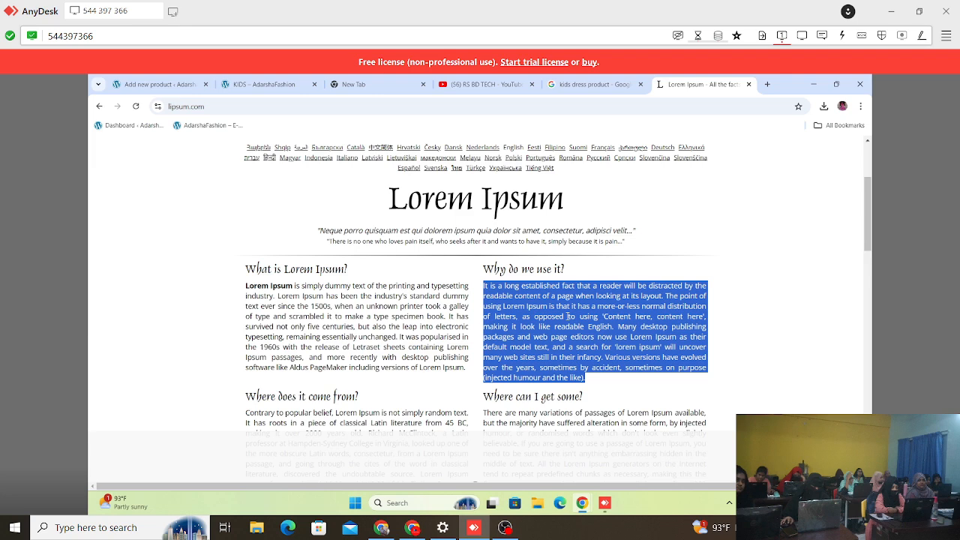
click(259, 85)
click(157, 84)
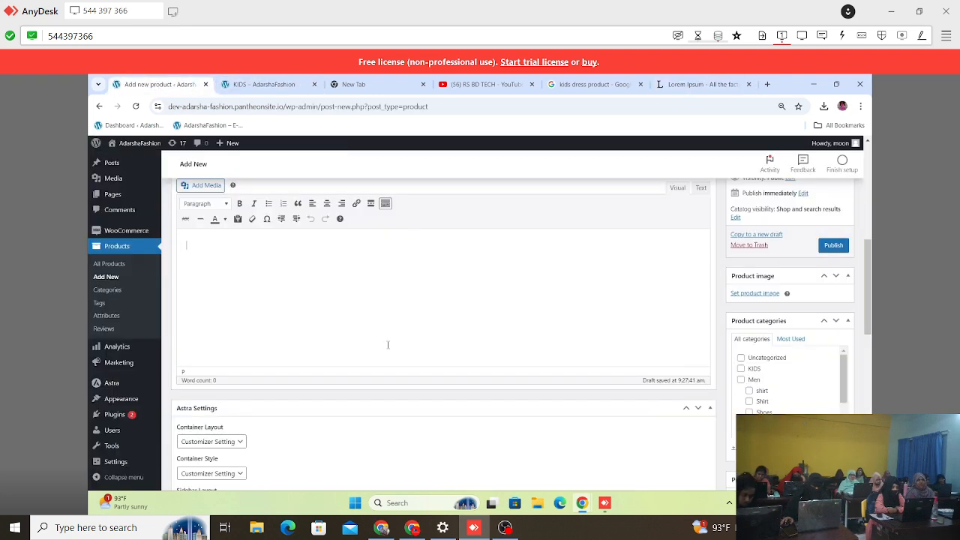
scroll(279, 268, up, 2)
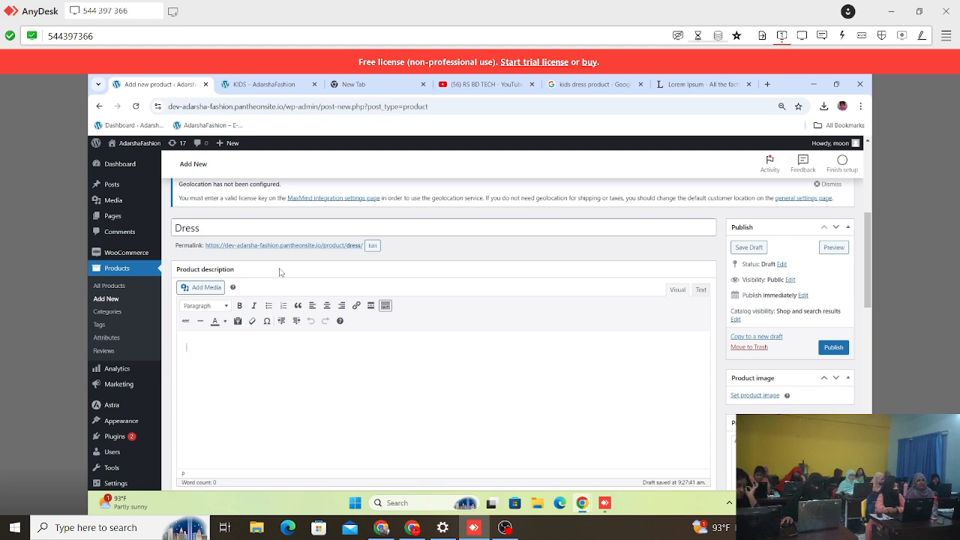
key(ctrl+v)
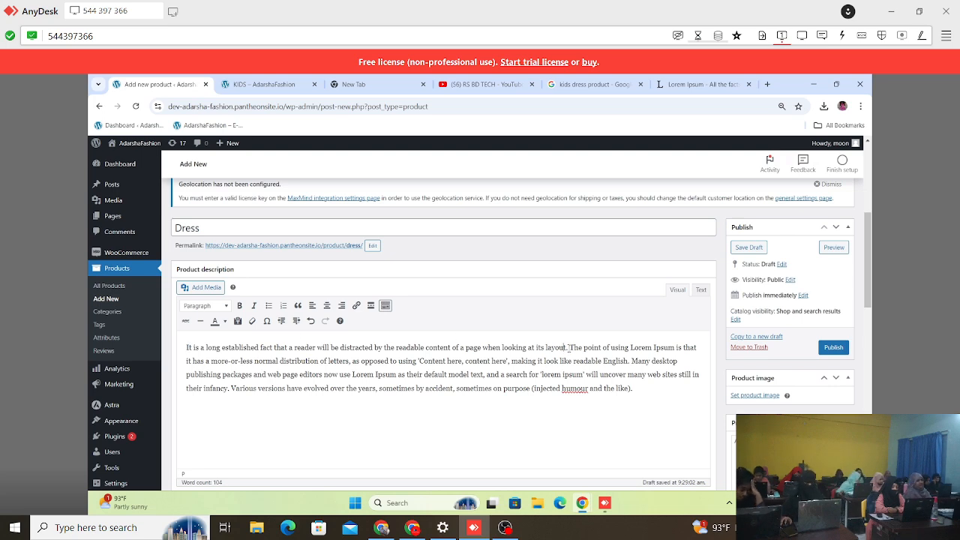
drag(563, 347, 186, 348)
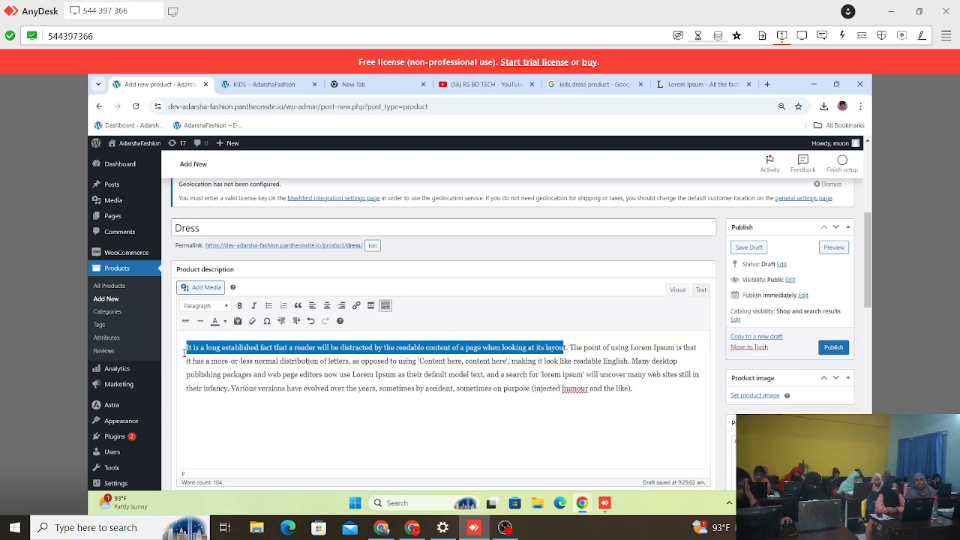
click(281, 420)
Step: Enter "This is Fashionable Dress For You" as the Dress product's short description, correcting the spelling of "Fashionable"
scroll(280, 420, down, 15)
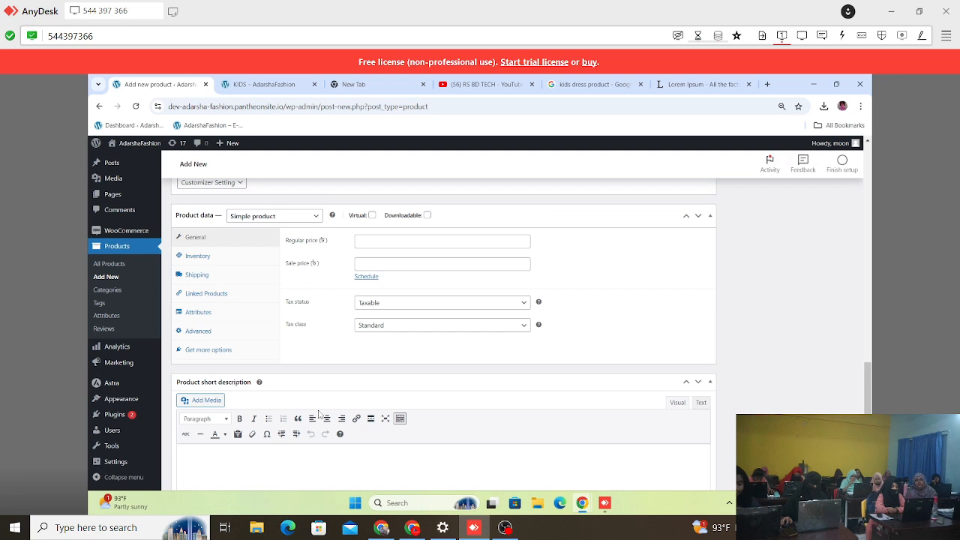
scroll(319, 410, down, 1)
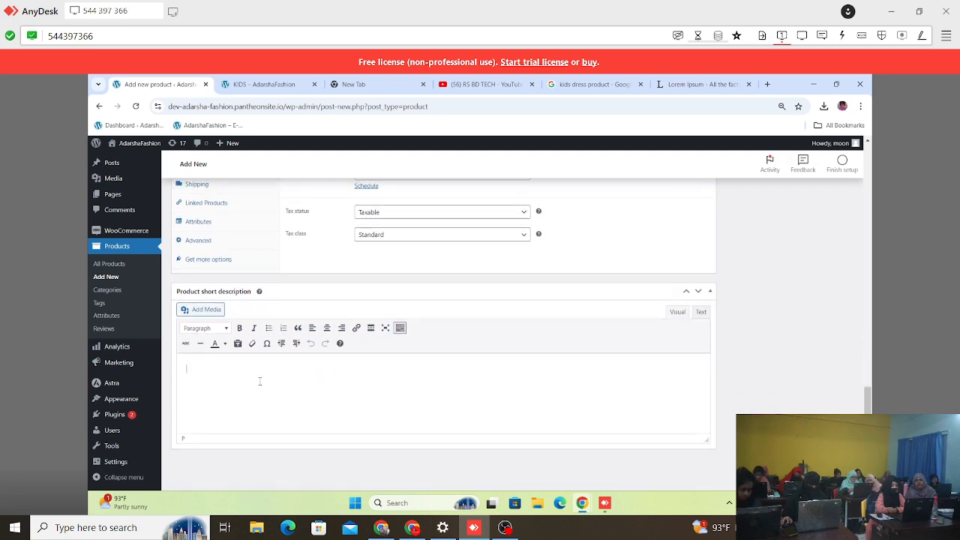
text(this is)
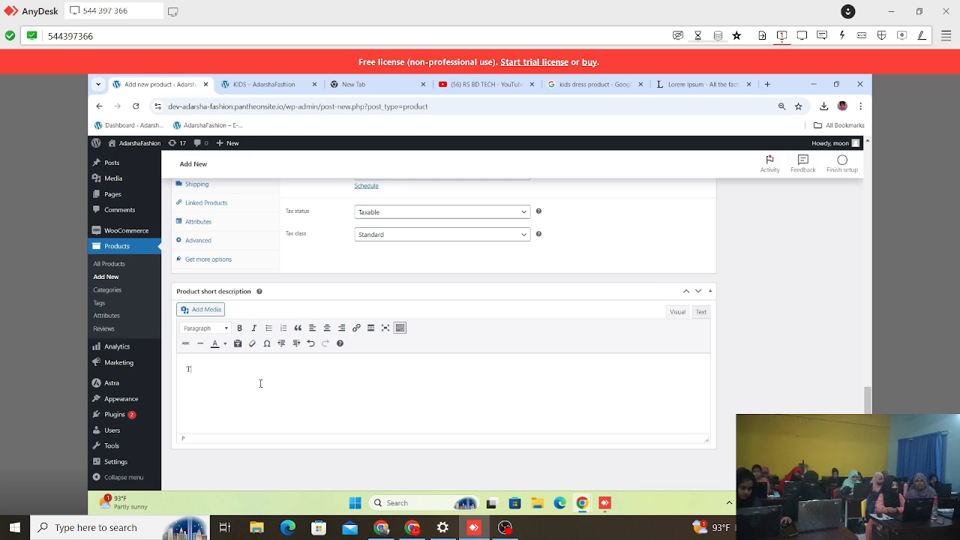
text(is is f)
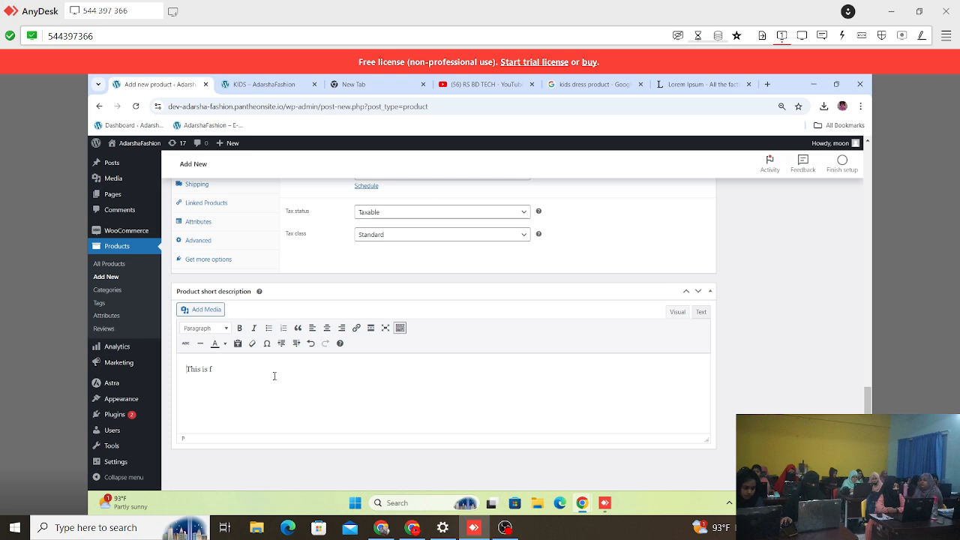
key(BackSpace)
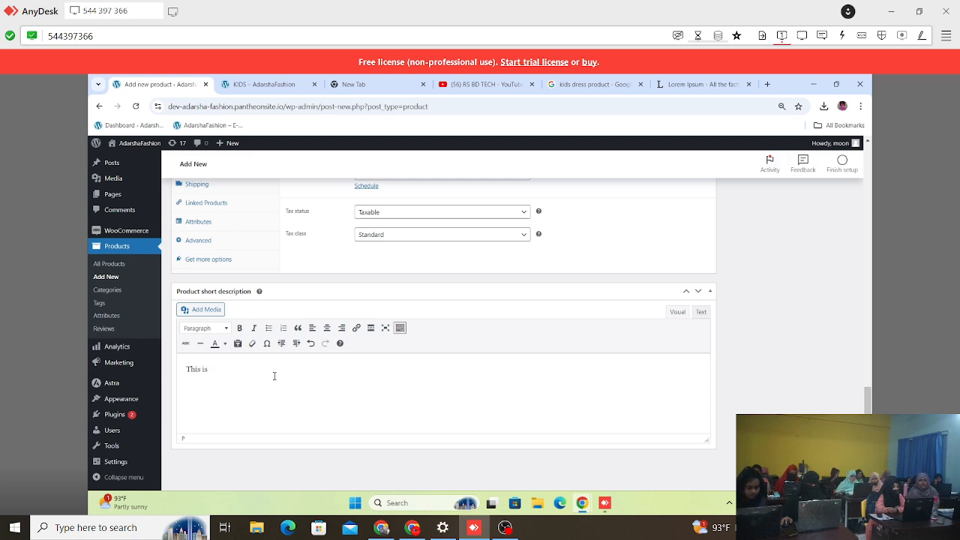
text(Fa)
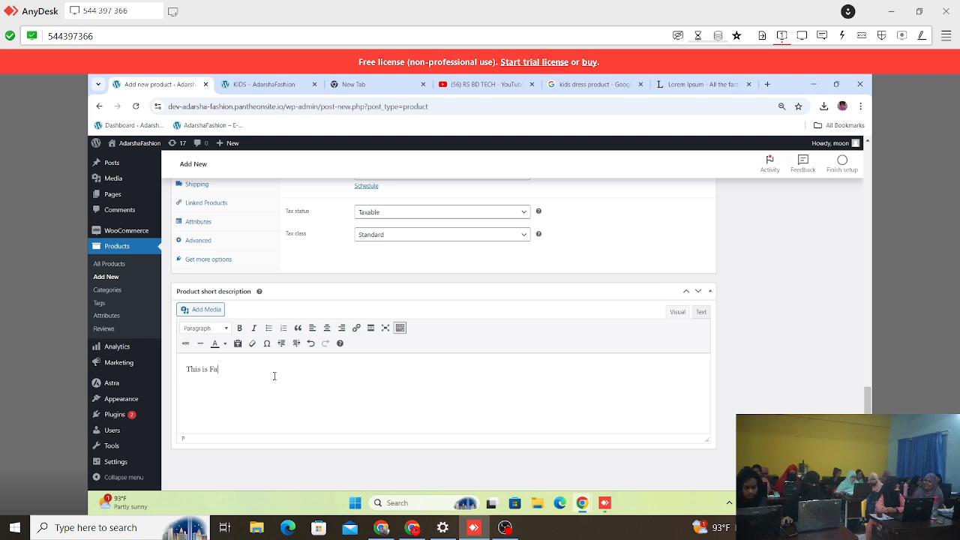
text(shional)
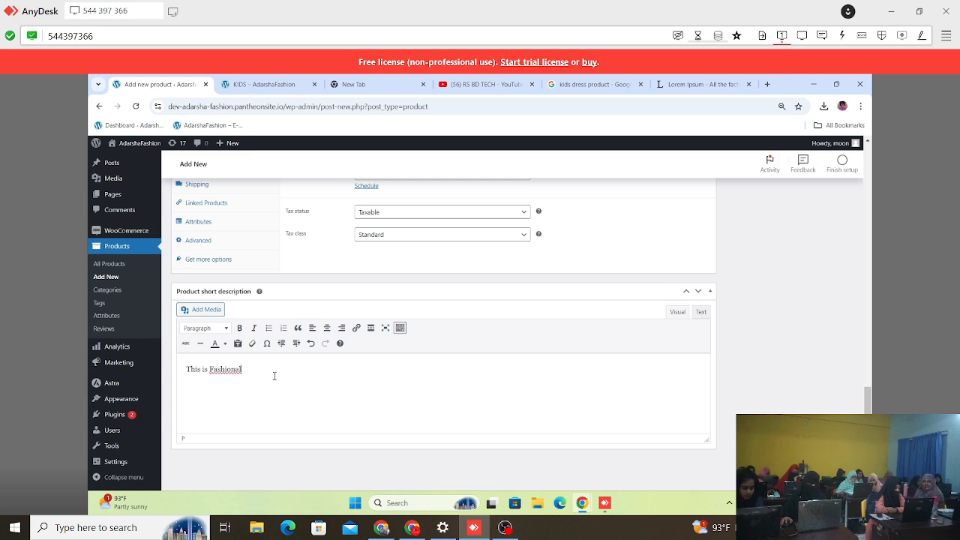
key(BackSpace)
key(BackSpace)
key(BackSpace)
key(BackSpace)
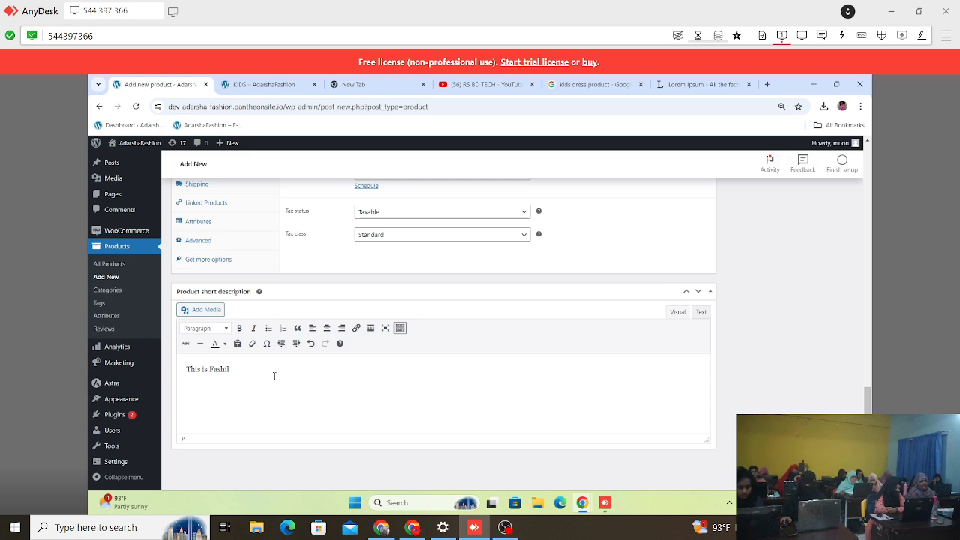
key(BackSpace)
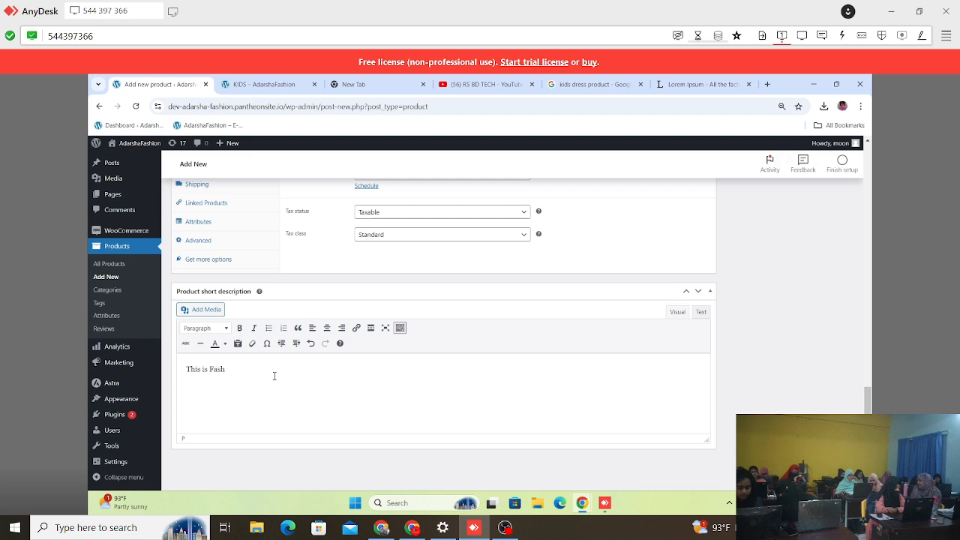
text(anab)
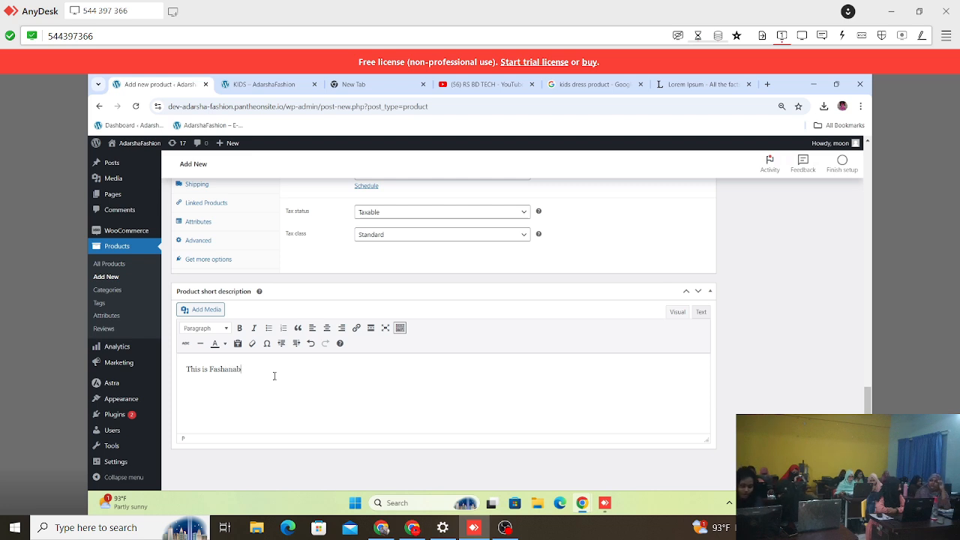
text(le)
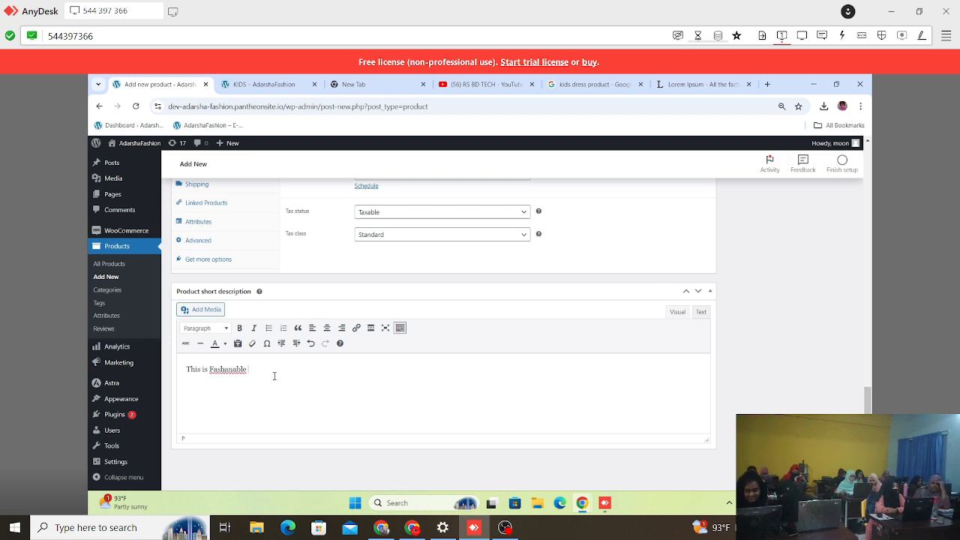
right_click(234, 373)
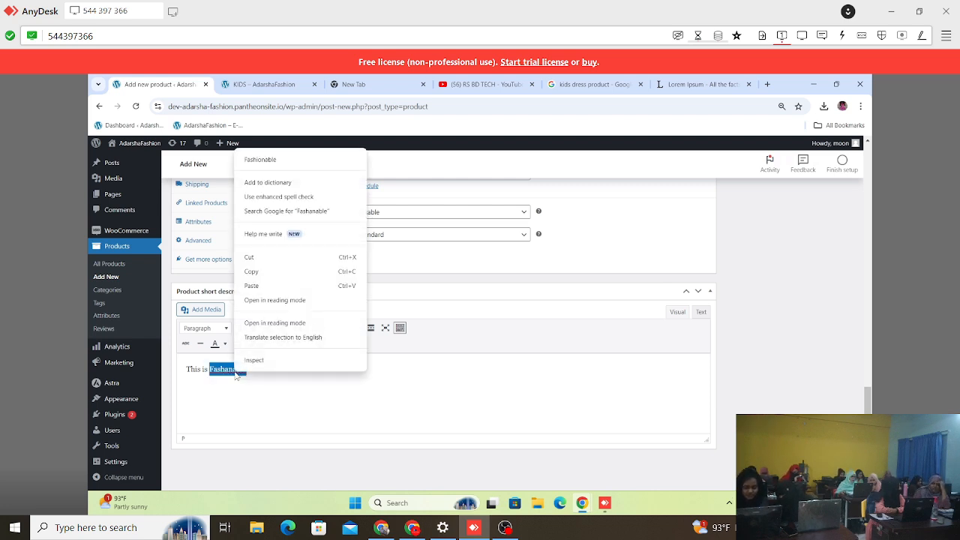
click(269, 157)
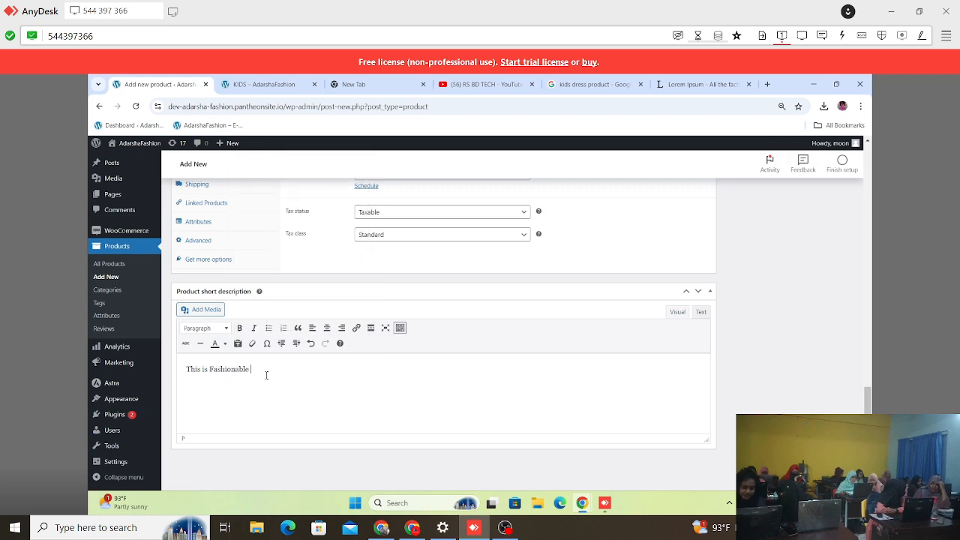
text(Dd)
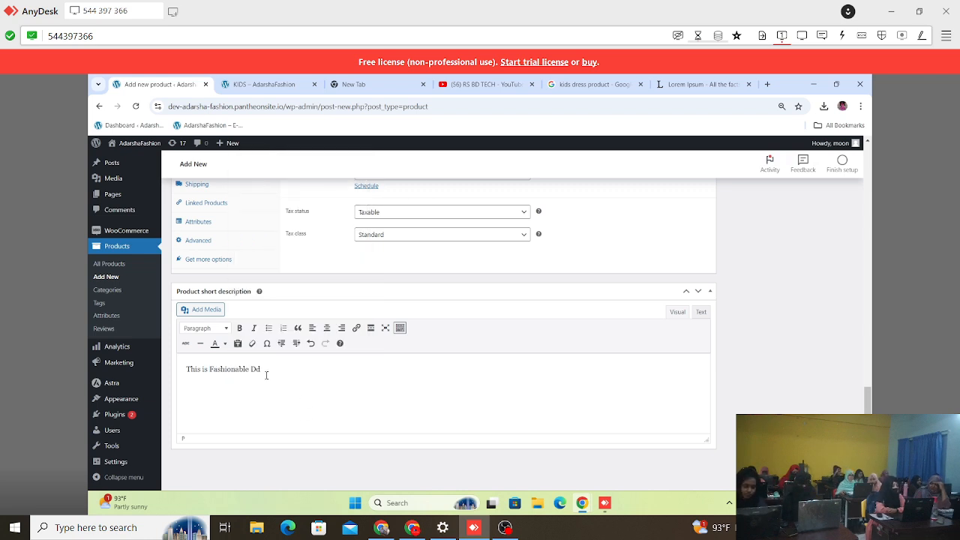
key(BackSpace)
text(ress For You)
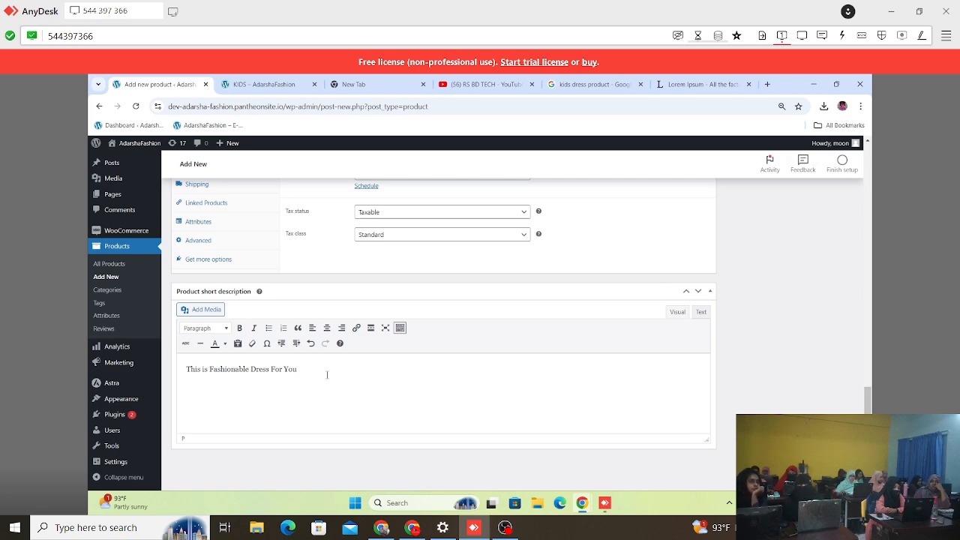
Step: Review the Dress product's name, description, publishing options and product data fields
scroll(496, 336, up, 15)
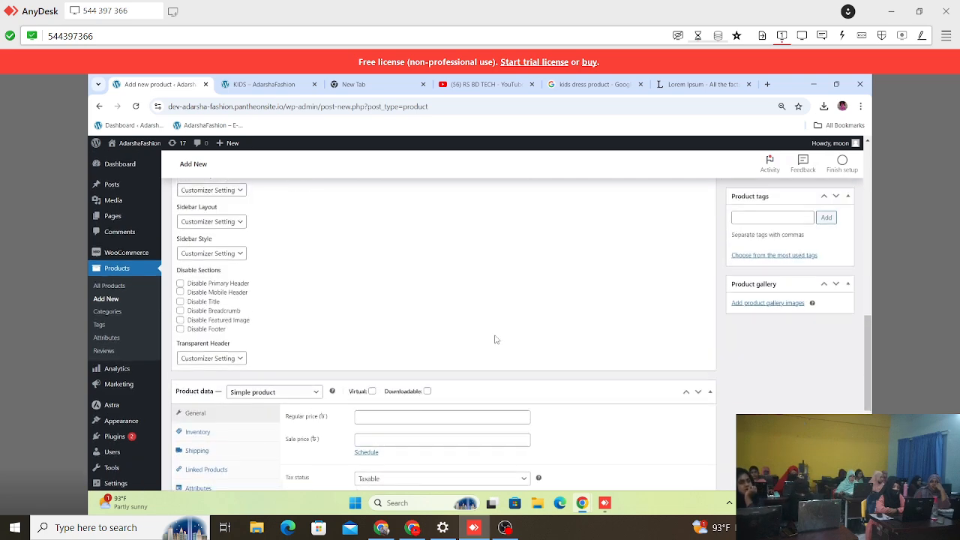
scroll(495, 334, down, 5)
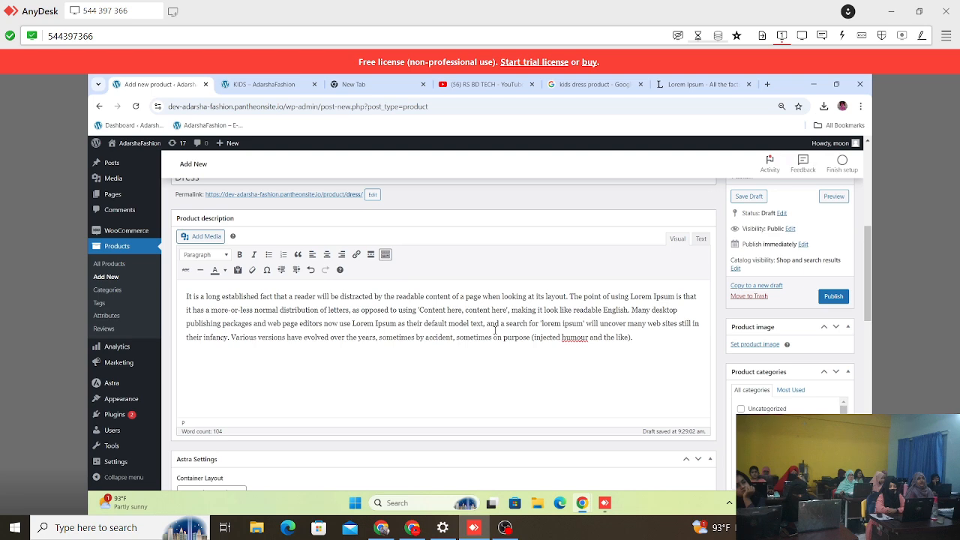
scroll(310, 317, up, 3)
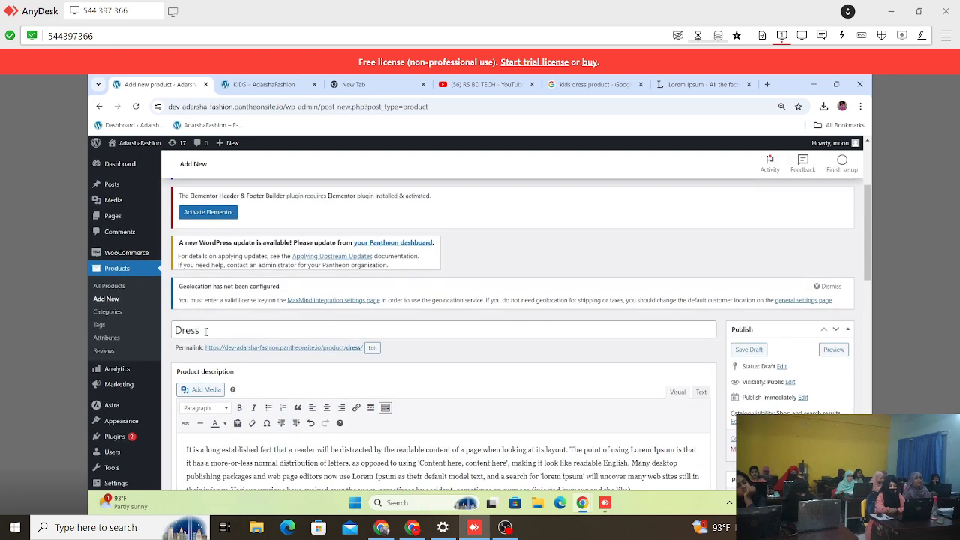
scroll(809, 477, down, 3)
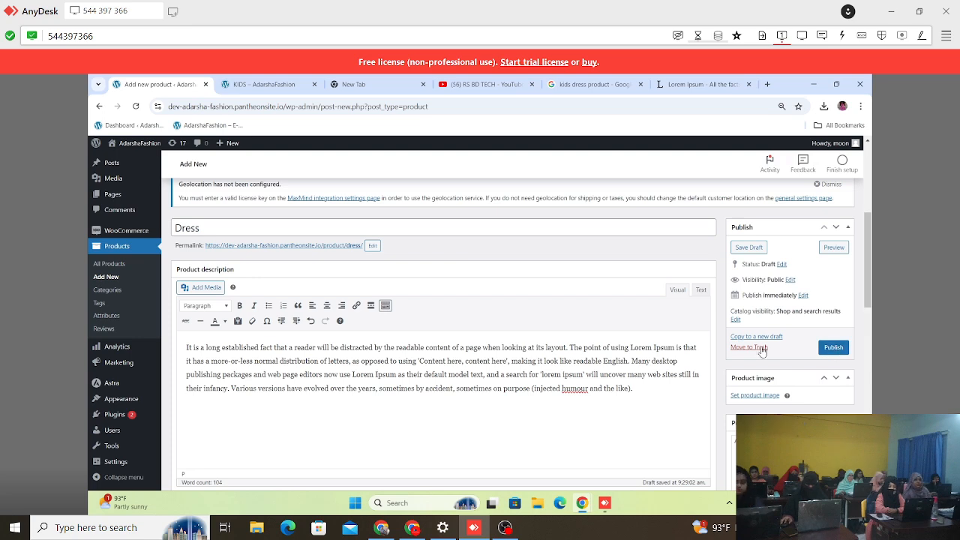
scroll(480, 335, down, 3)
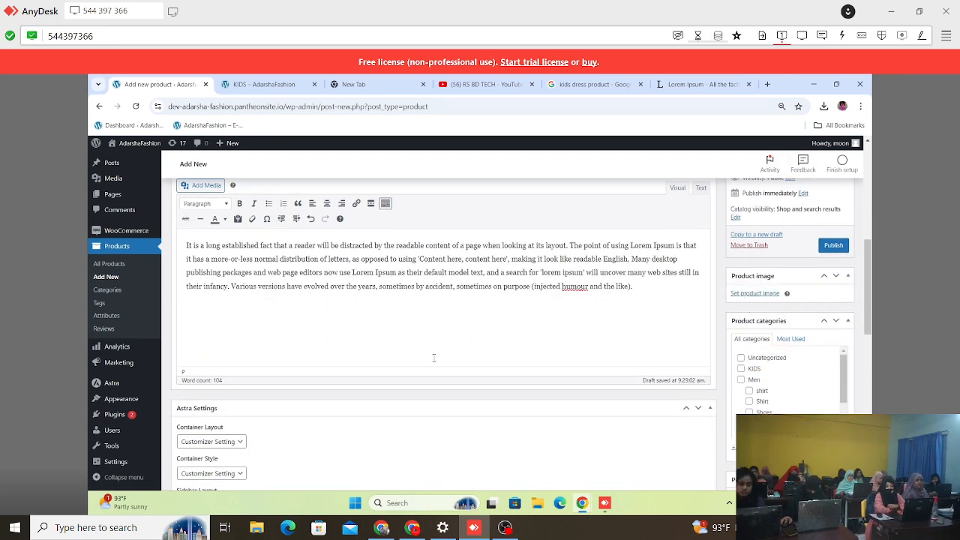
scroll(433, 361, down, 15)
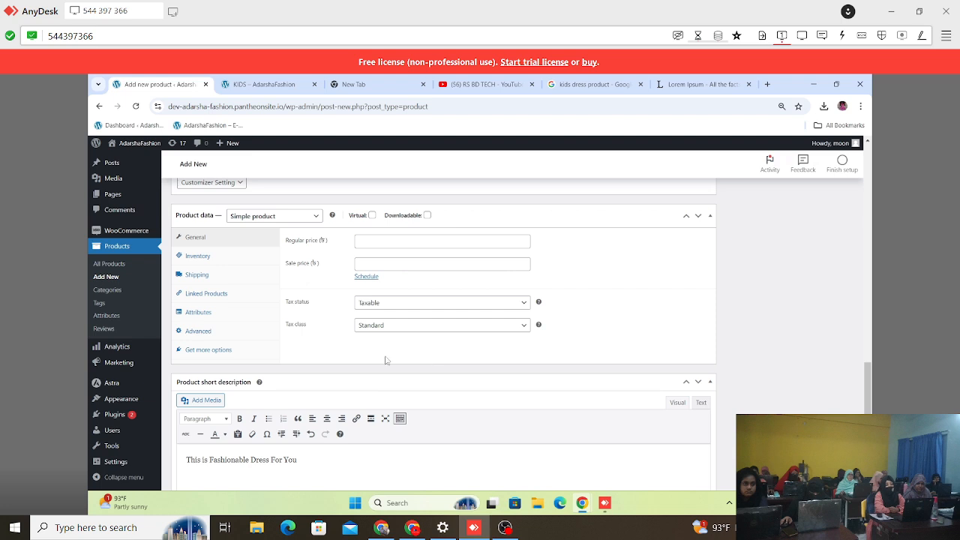
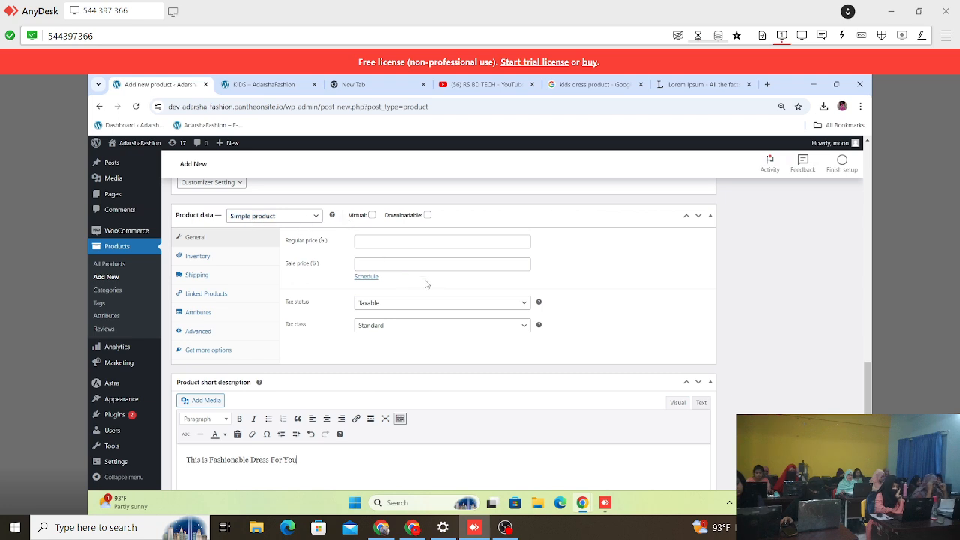
Step: Set the Dress product's regular price to 1500 and leave the sale price empty
click(392, 242)
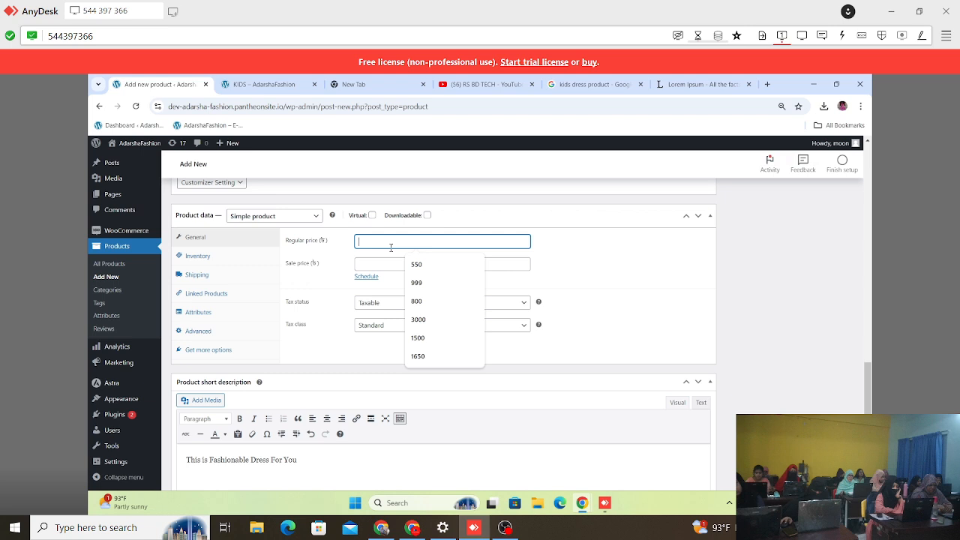
text(1500)
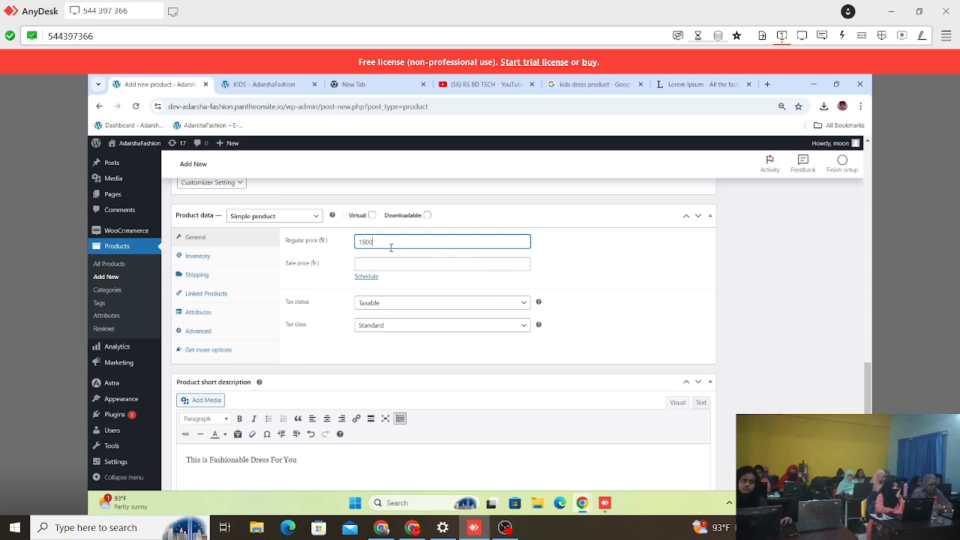
click(367, 264)
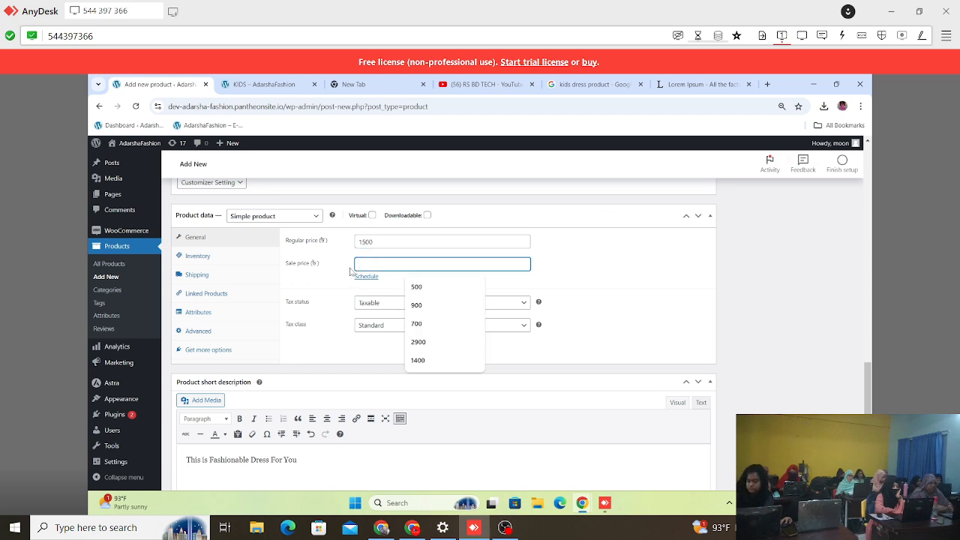
click(327, 252)
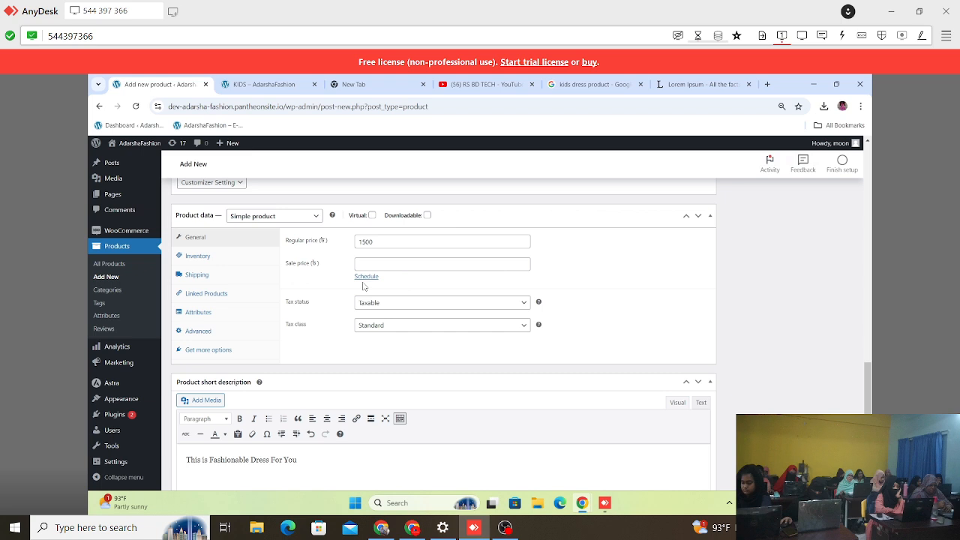
Step: Set the Dress product's tax status to Taxable and its tax class to Vat inc
click(378, 303)
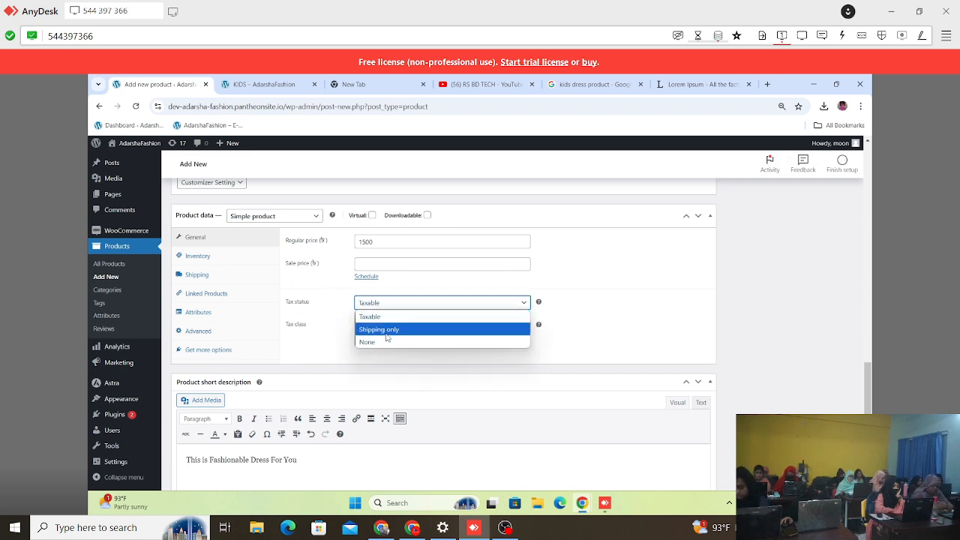
click(369, 317)
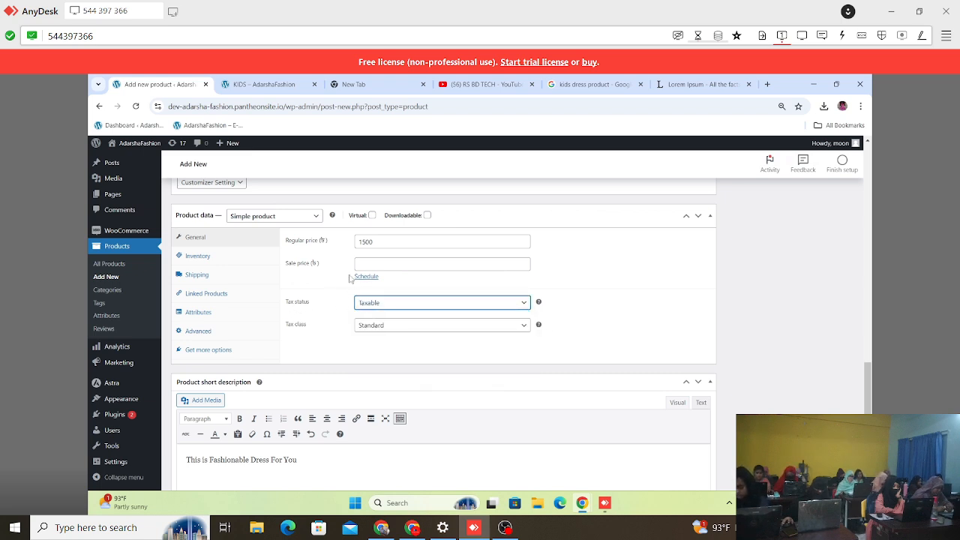
click(391, 327)
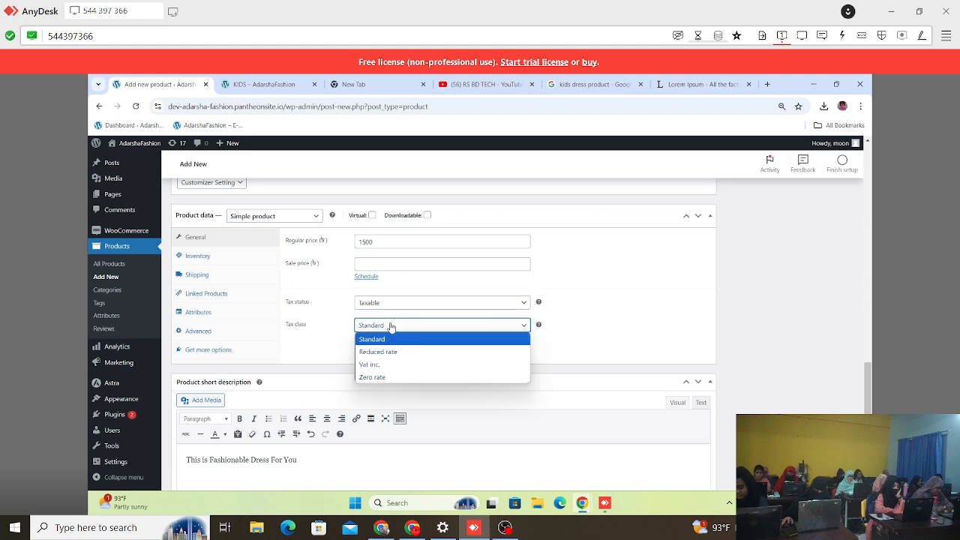
click(384, 365)
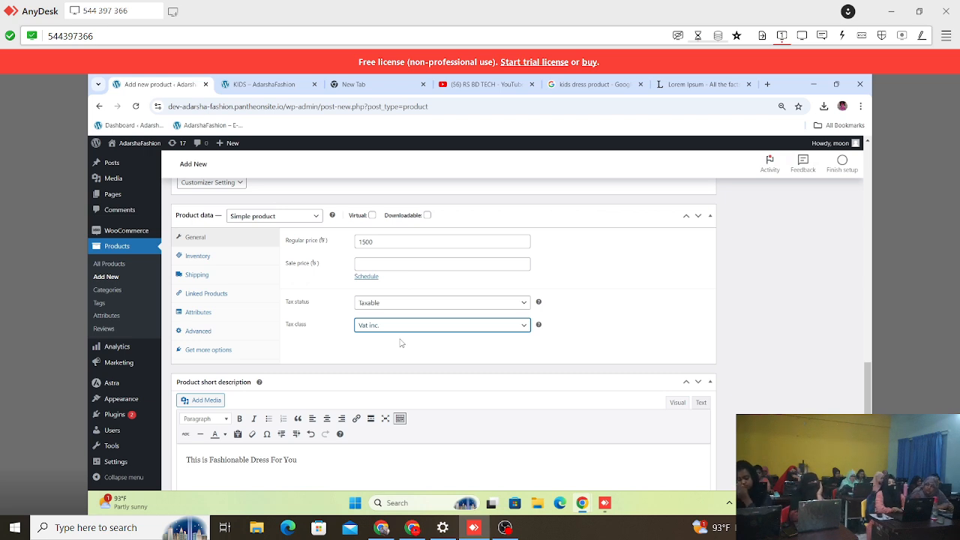
Step: Enter BDSS101 as the SKU in the Dress product's inventory data
scroll(335, 344, down, 1)
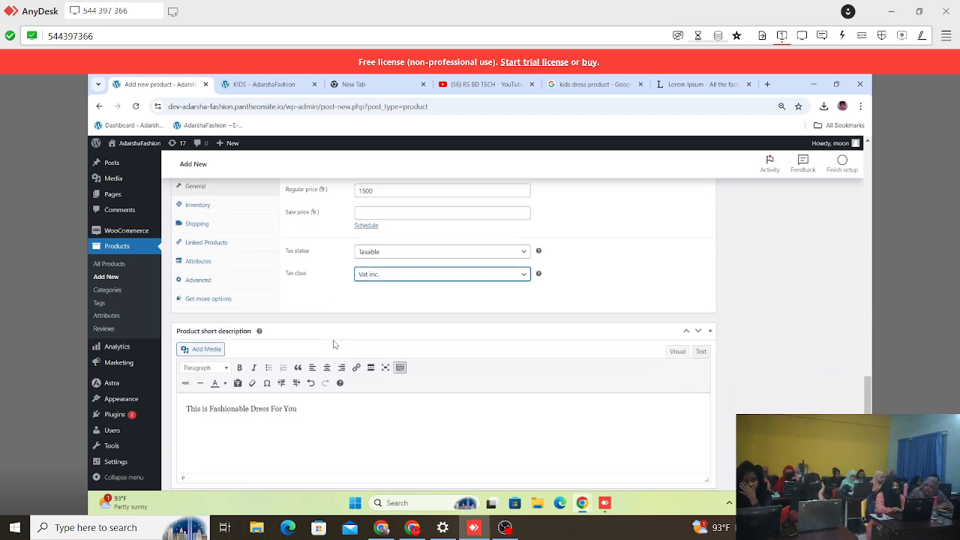
click(197, 204)
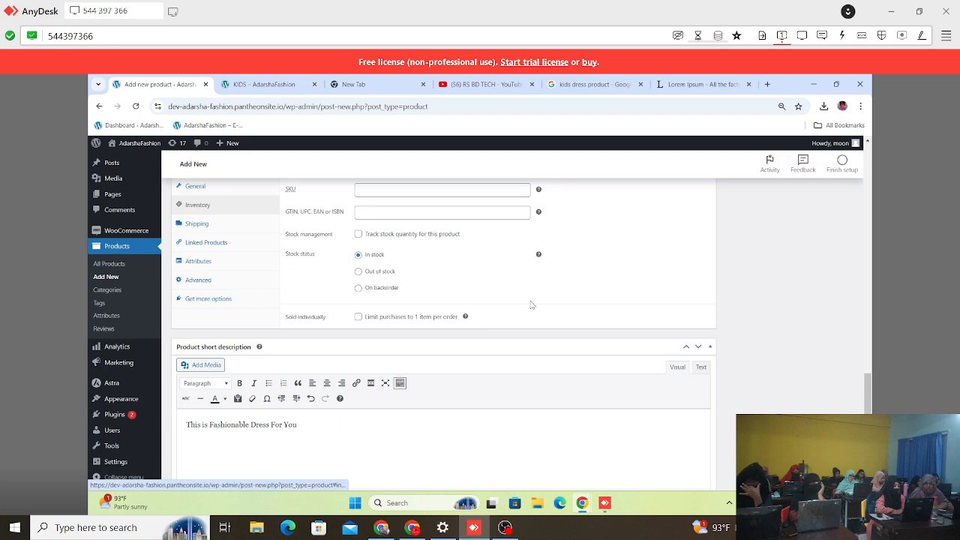
scroll(475, 303, up, 2)
click(370, 291)
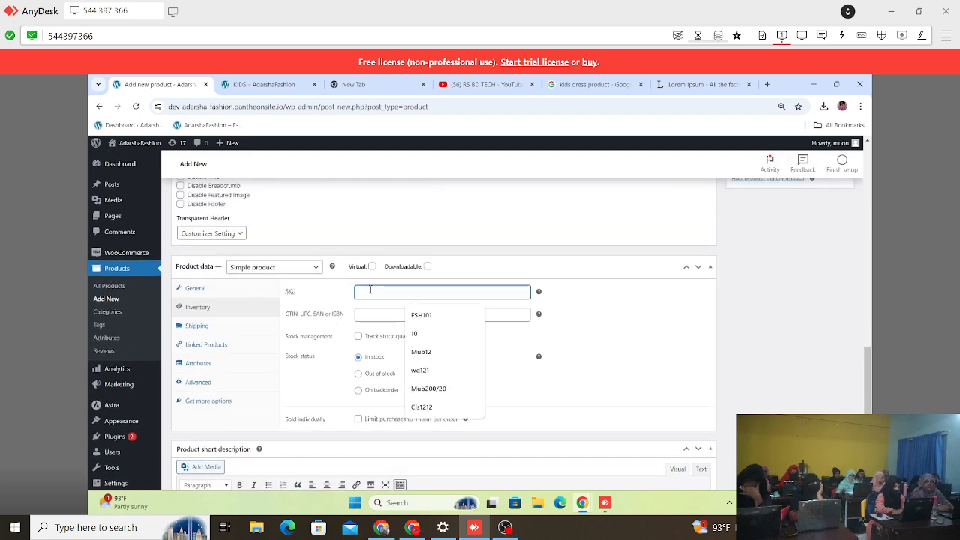
text(B)
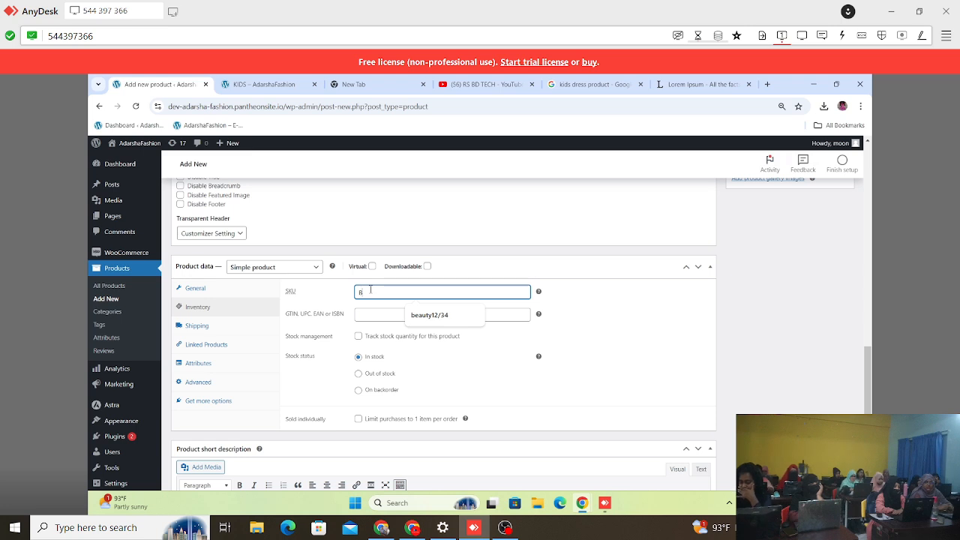
text(SD)
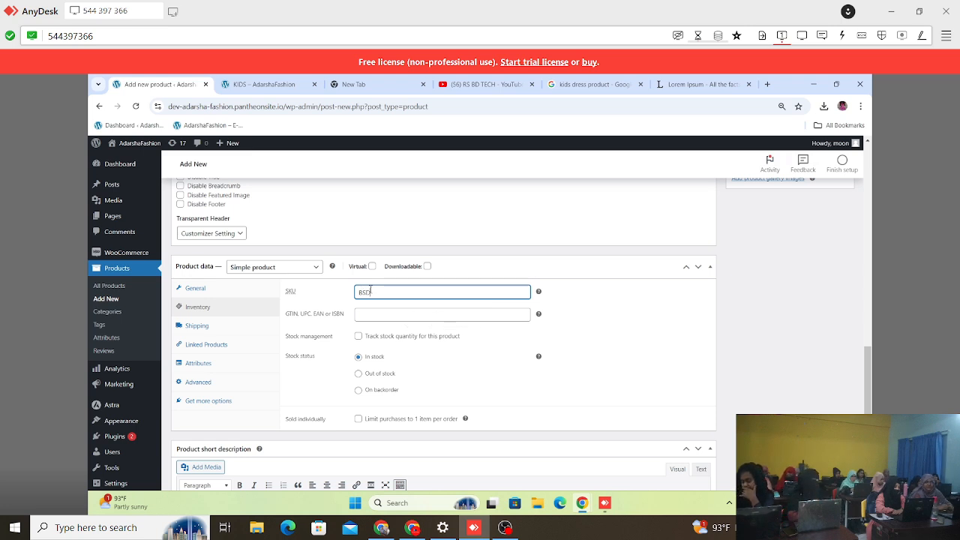
key(BackSpace)
key(BackSpace)
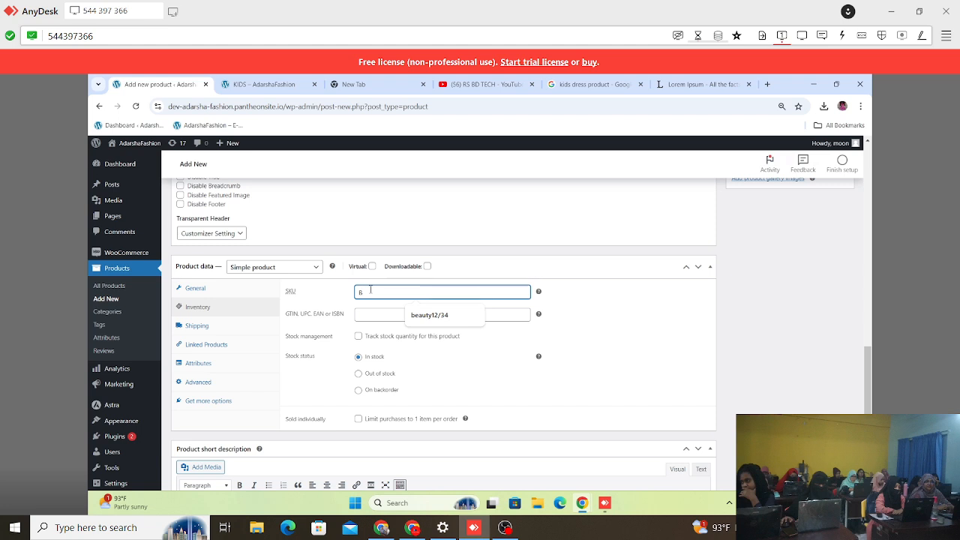
text(DSS101)
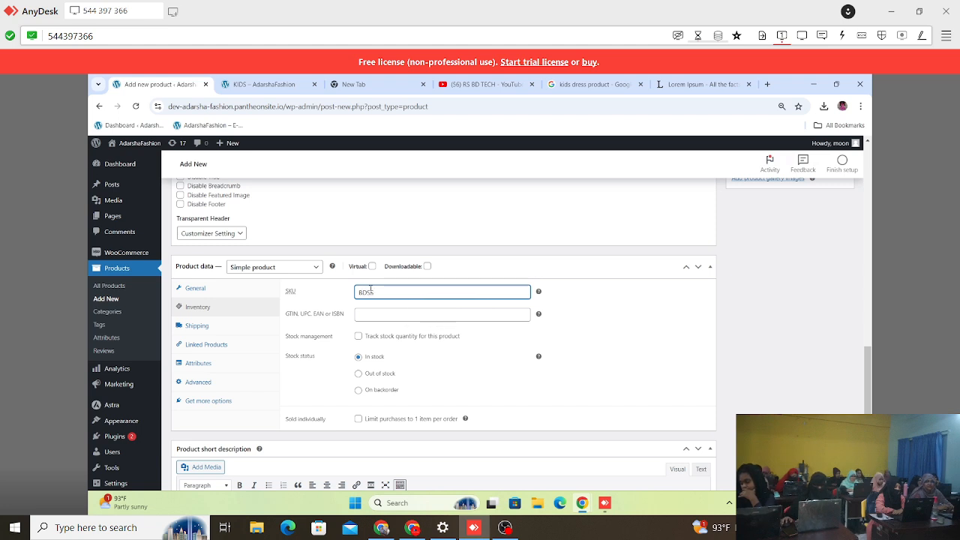
Step: Enable stock quantity tracking for the Dress product with a quantity of 21 and a low stock threshold of 2
click(359, 337)
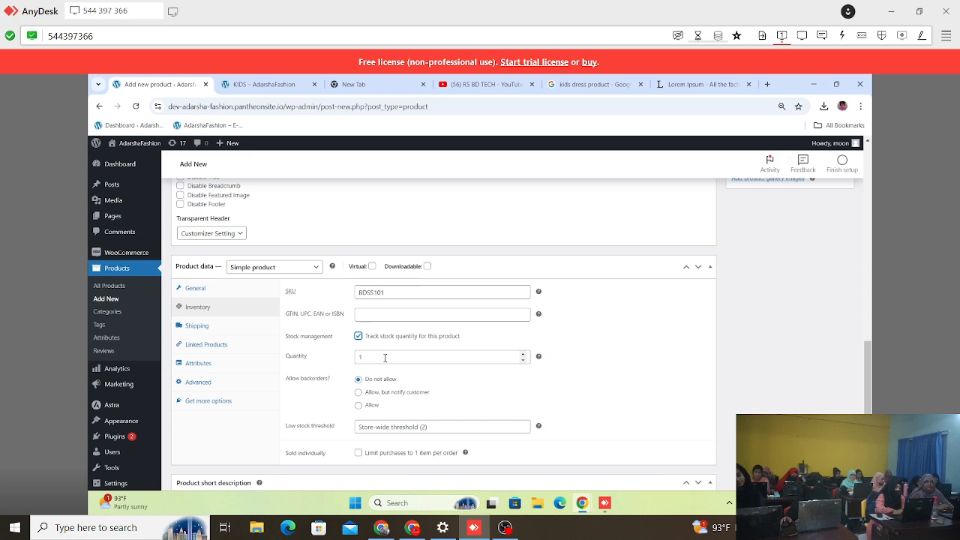
click(385, 358)
text(20)
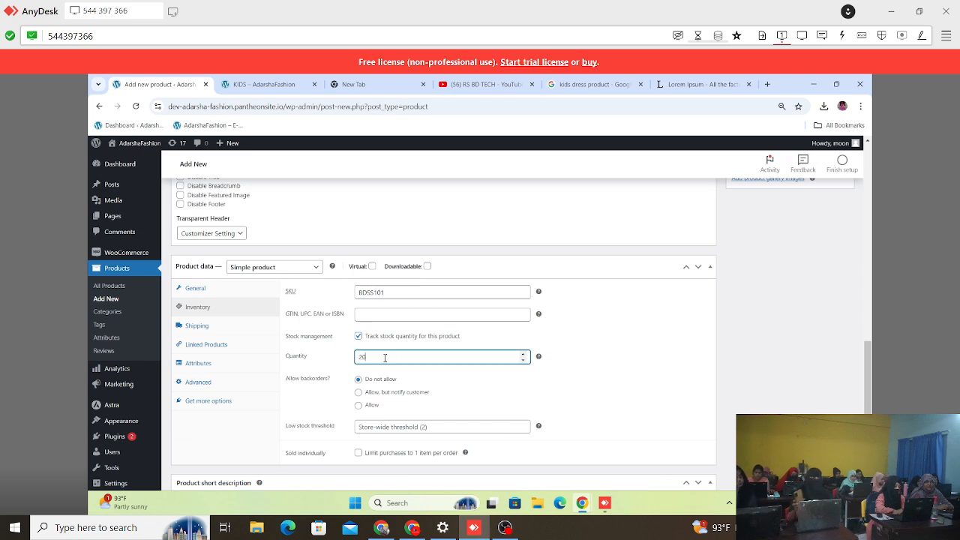
scroll(402, 270, down, 3)
scroll(385, 211, up, 2)
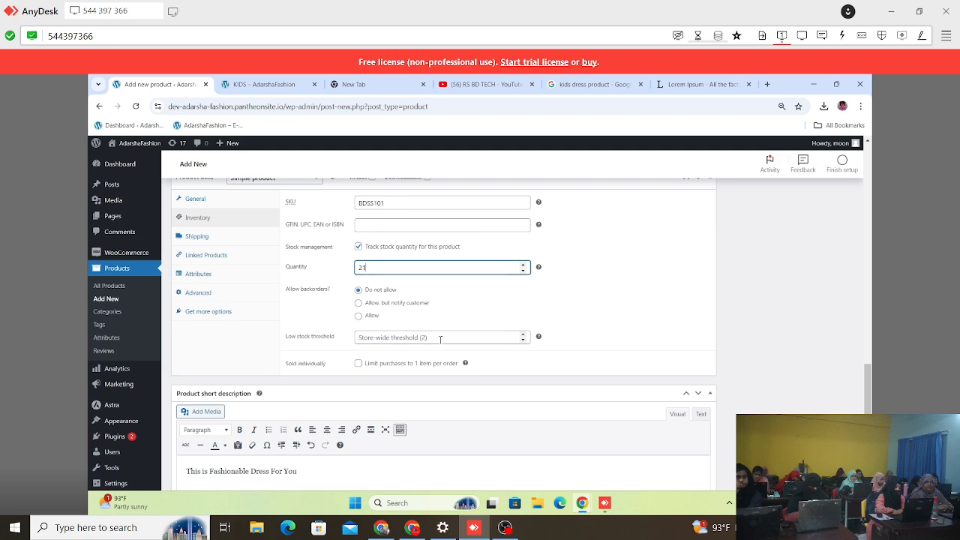
click(440, 339)
text(2)
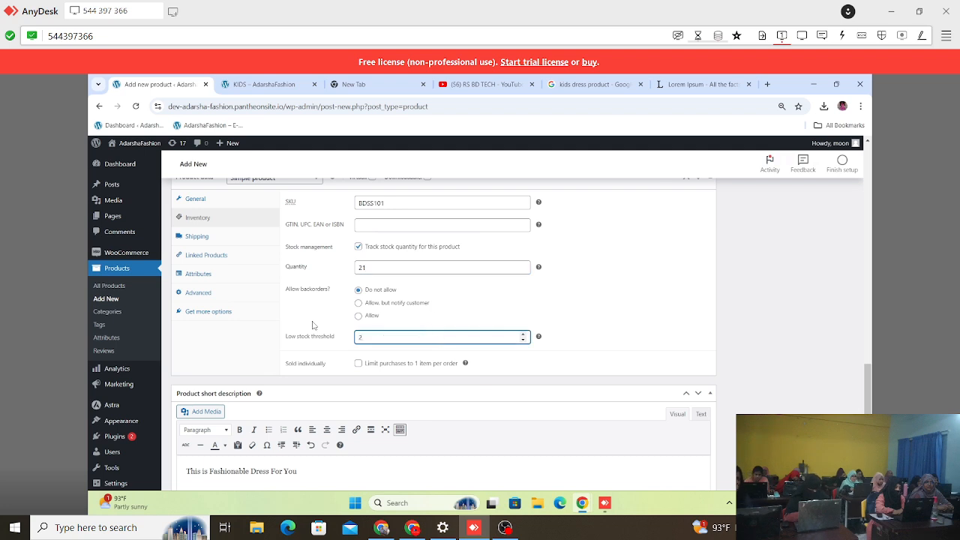
Step: Check the Dress product's shipping weight, dimensions and available shipping classes
click(196, 237)
scroll(390, 225, up, 2)
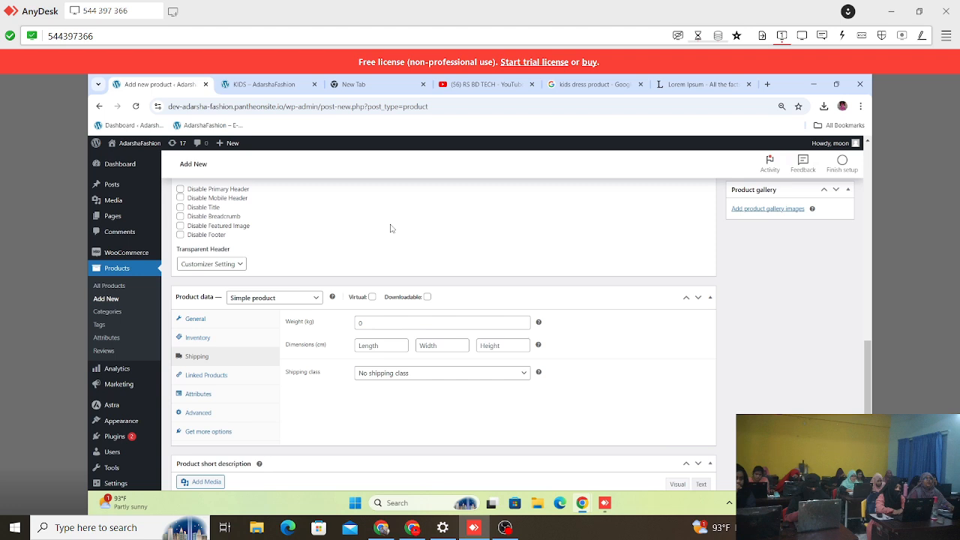
scroll(424, 281, down, 2)
click(426, 259)
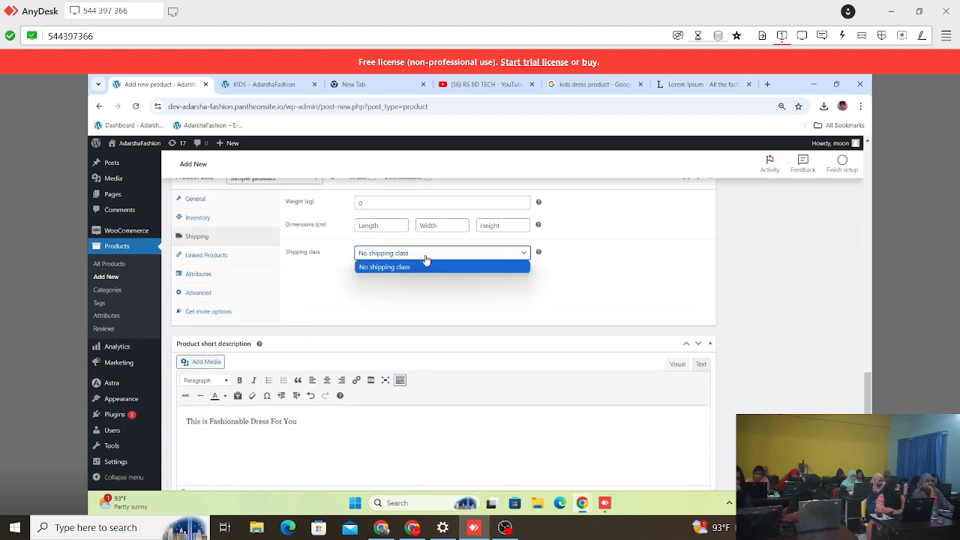
click(425, 260)
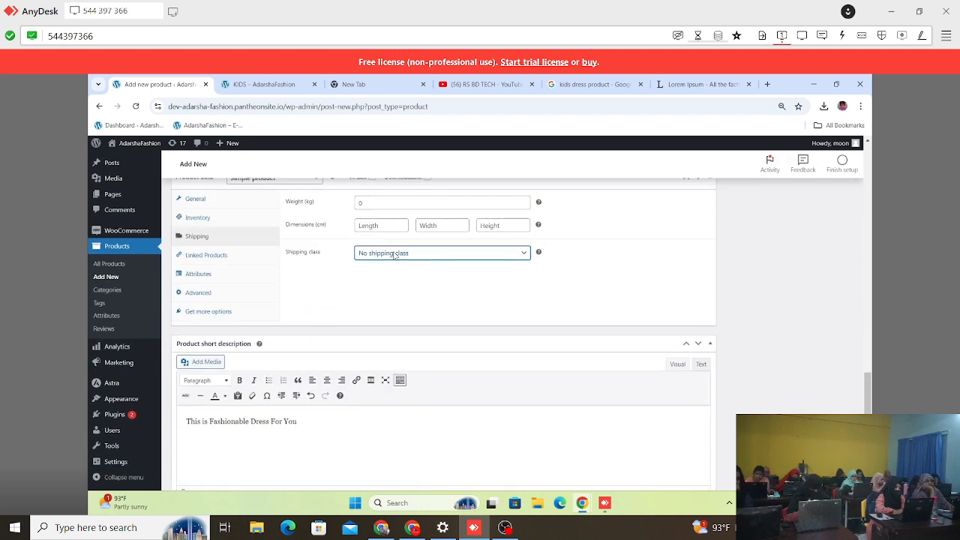
scroll(393, 255, up, 2)
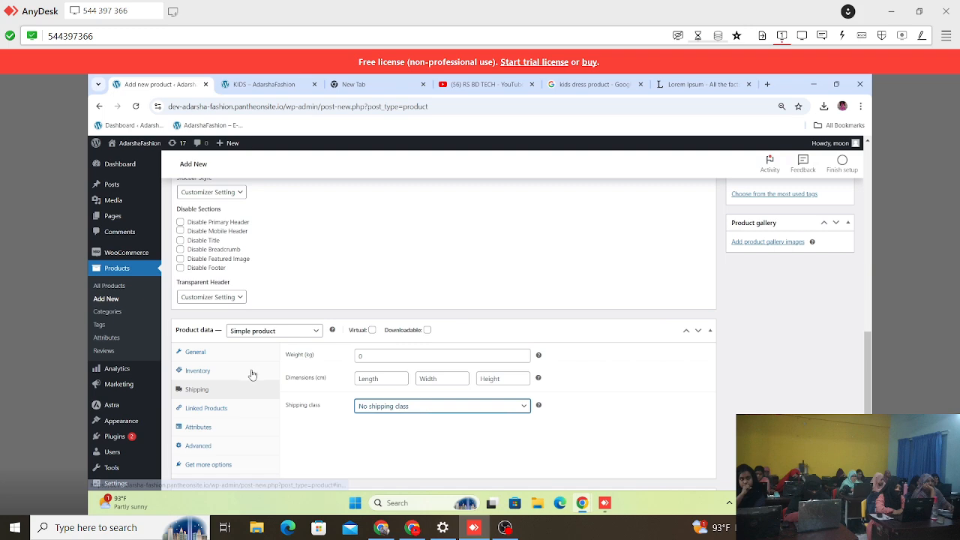
scroll(226, 403, down, 2)
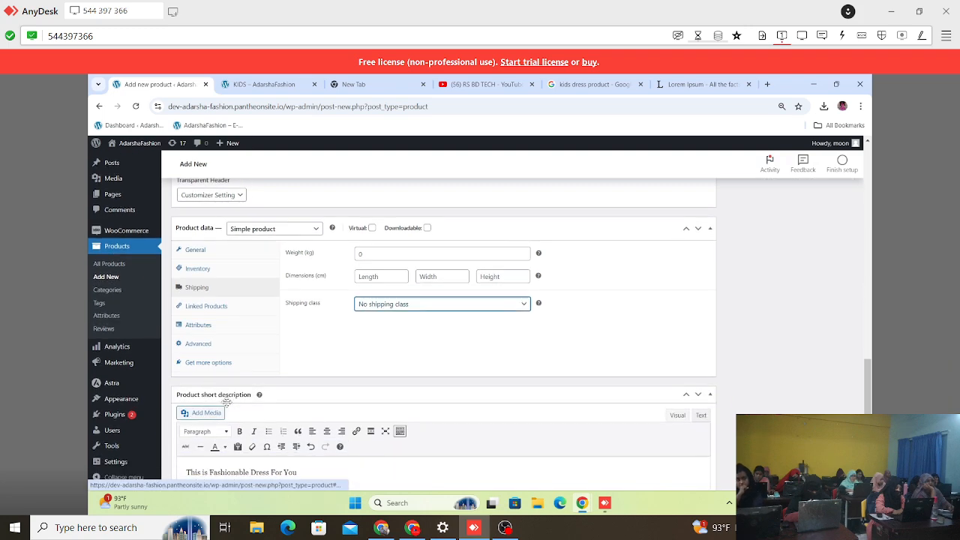
Step: Look through the product's linked products, attributes, advanced settings and recommended extensions, and return to the description and publishing area
click(222, 307)
click(212, 326)
click(214, 345)
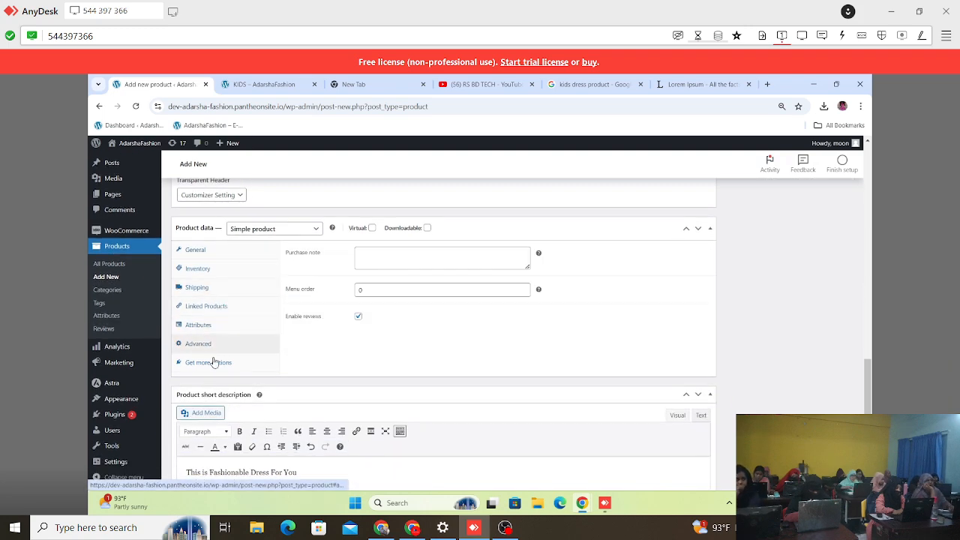
click(213, 364)
scroll(487, 381, up, 6)
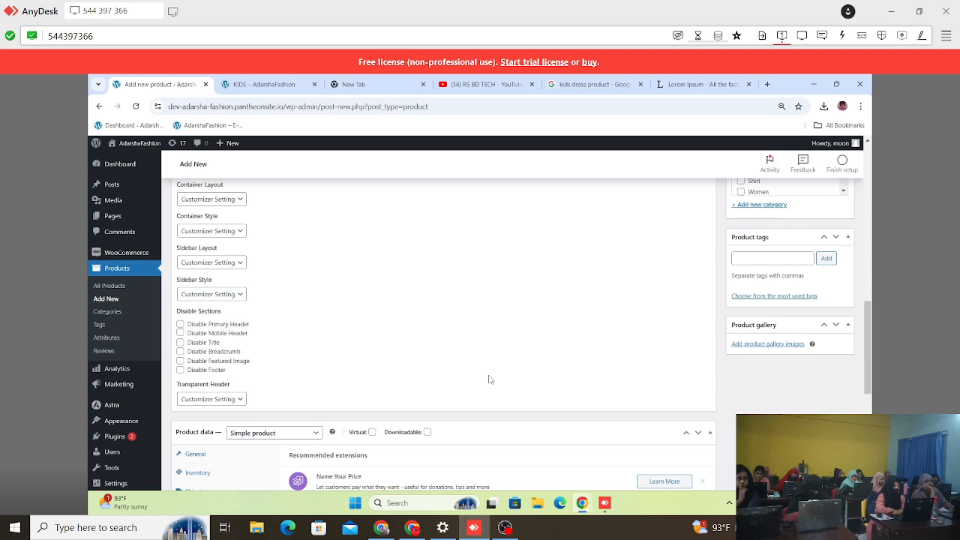
scroll(466, 340, up, 2)
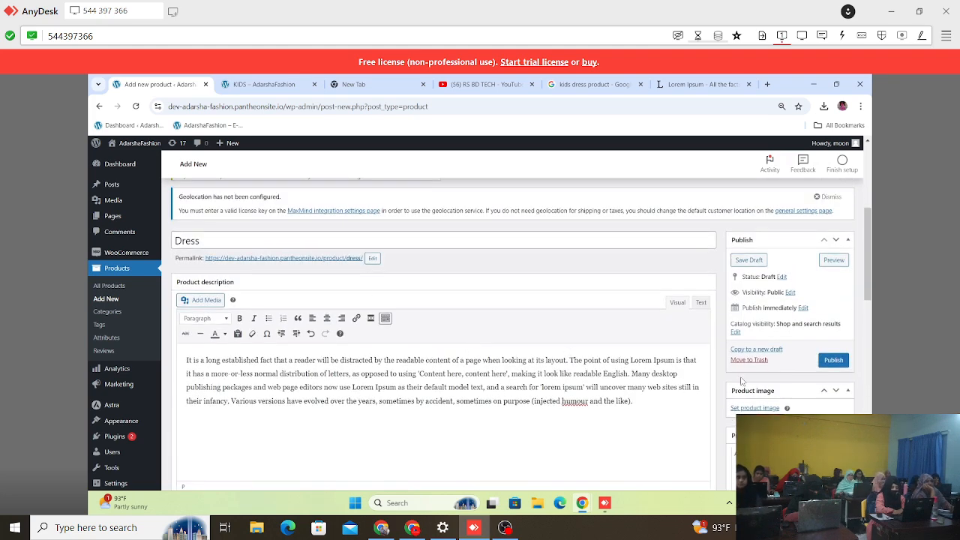
scroll(741, 381, down, 1)
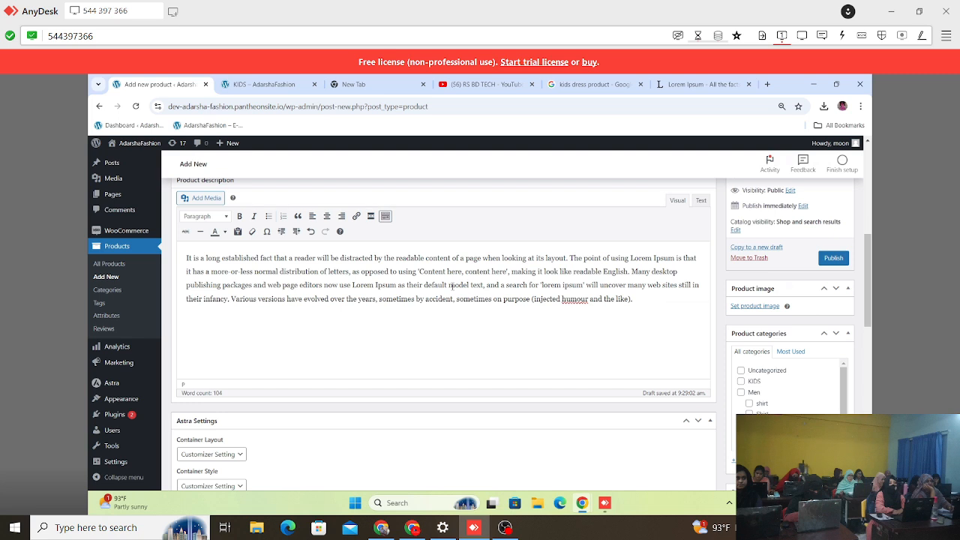
scroll(450, 288, up, 1)
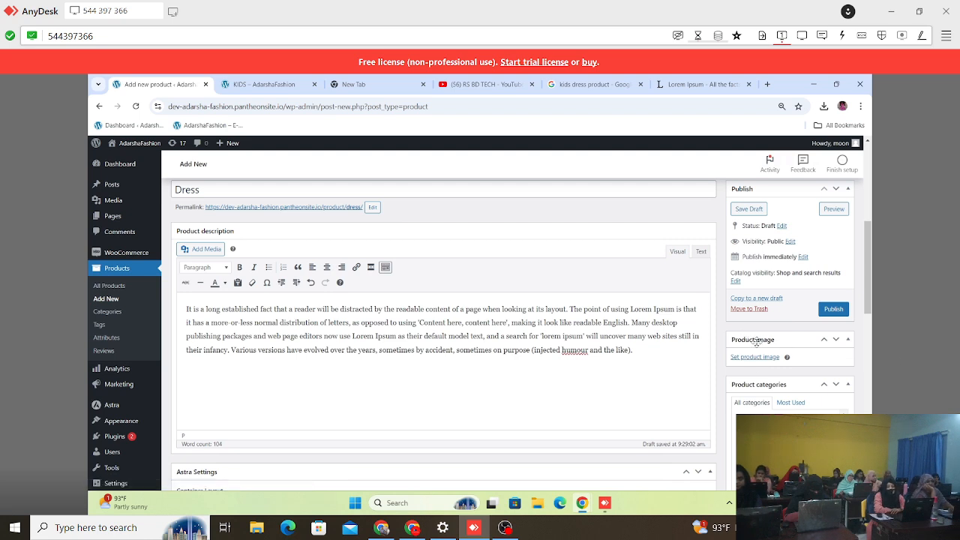
Step: Select the publishing sidebar area in a screen capture, outline the Product image box in red, and discard the capture
key(Print)
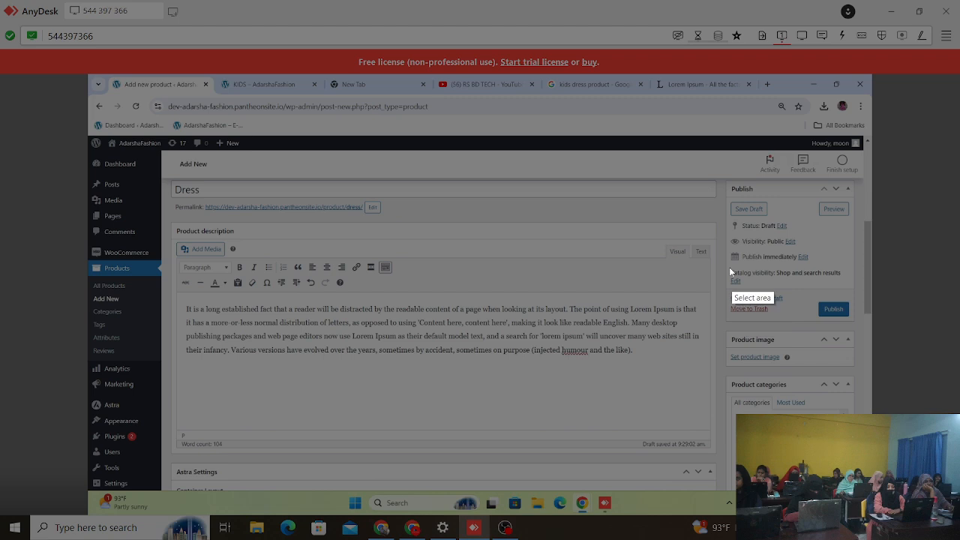
drag(729, 177, 861, 487)
drag(729, 333, 717, 333)
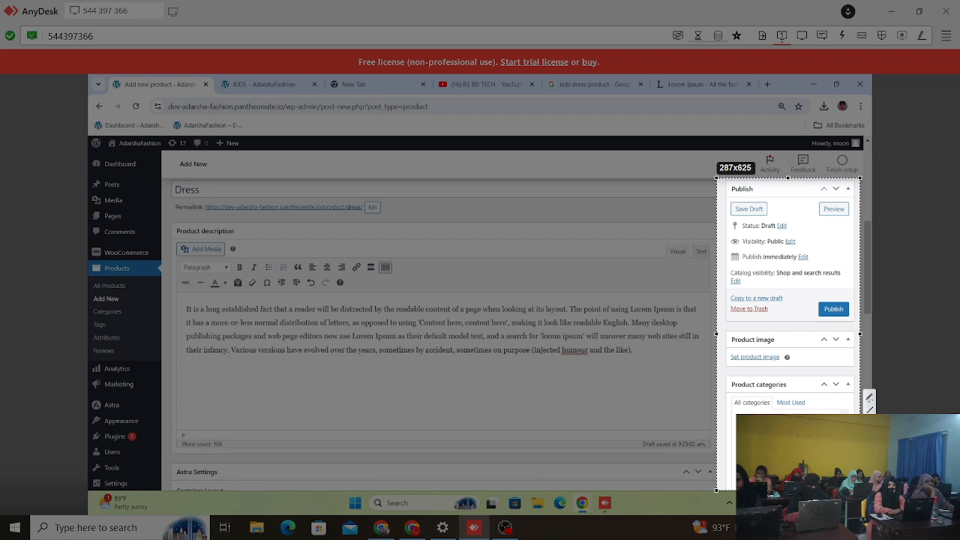
drag(727, 334, 856, 366)
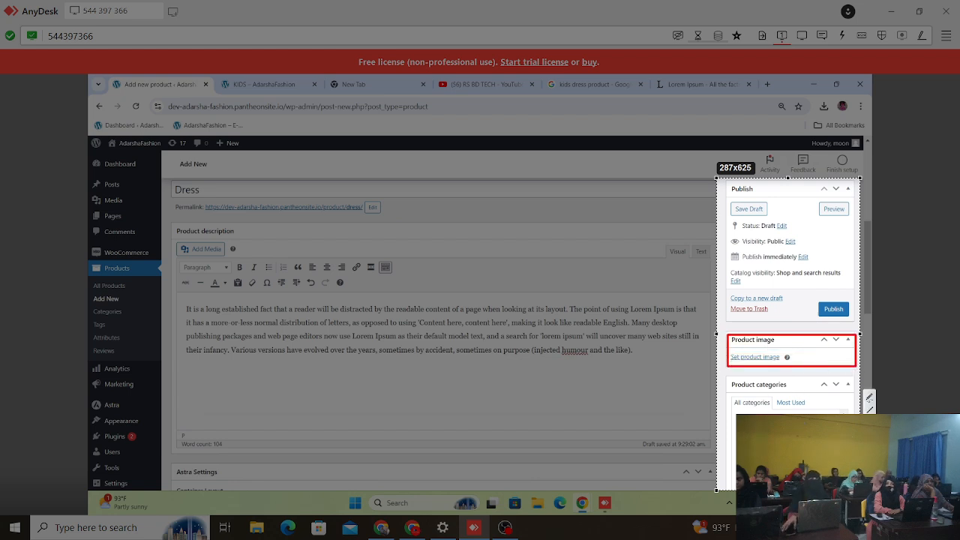
key(Escape)
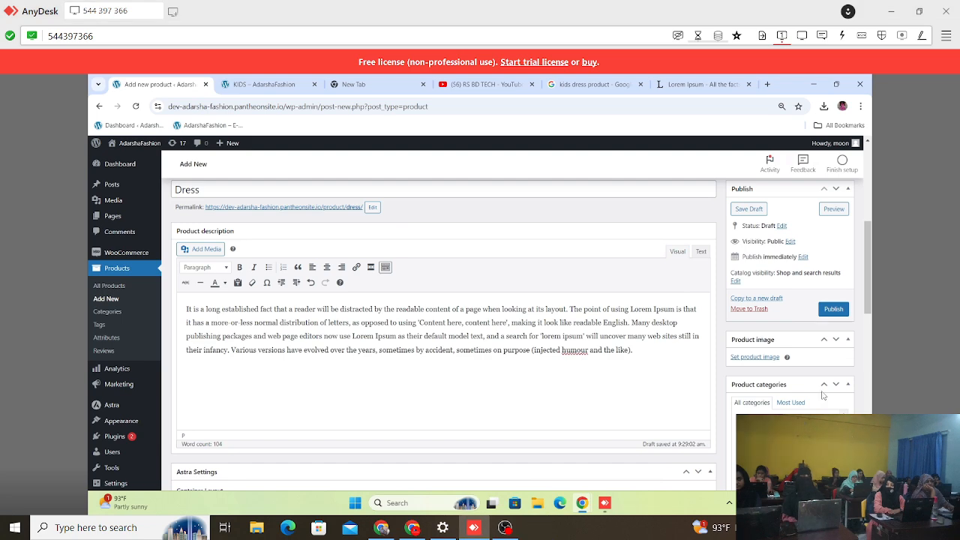
scroll(822, 395, down, 2)
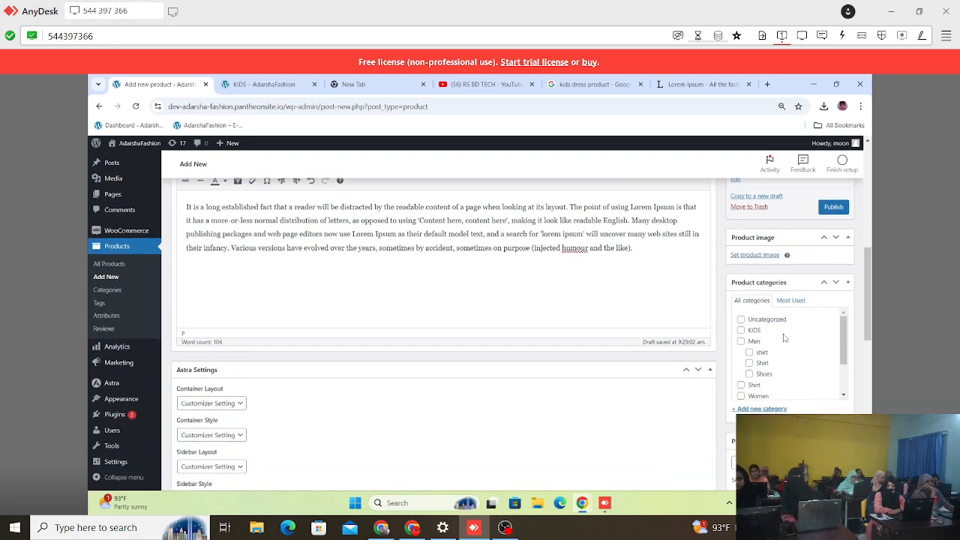
scroll(774, 329, up, 3)
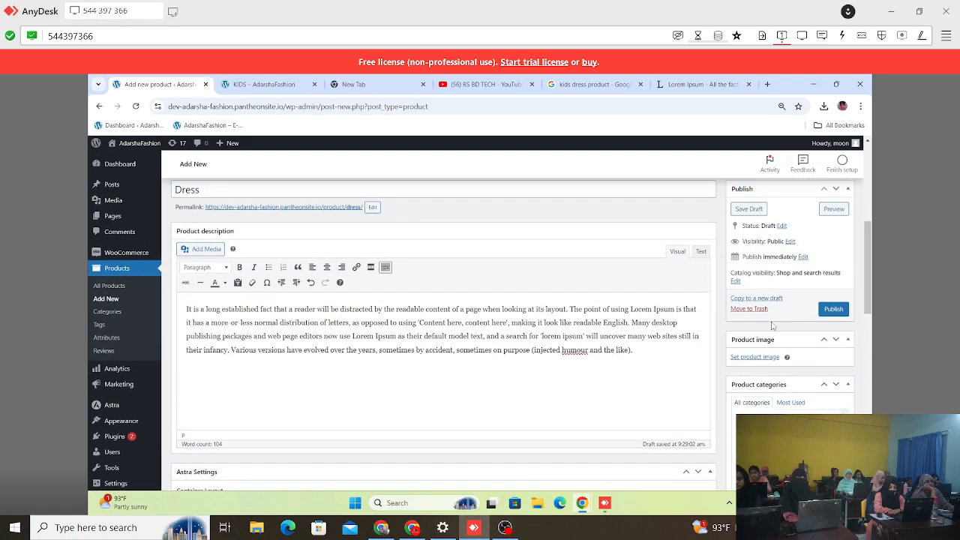
Step: Upload the three children's dress photos, including -56985-12-B, from the Downloads folder to the media library for the Dress product's image
click(762, 359)
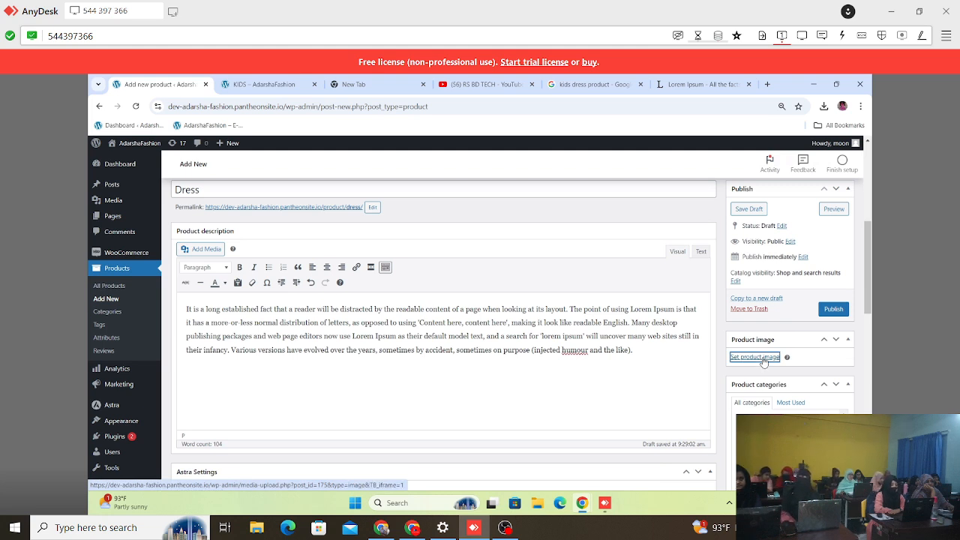
click(762, 360)
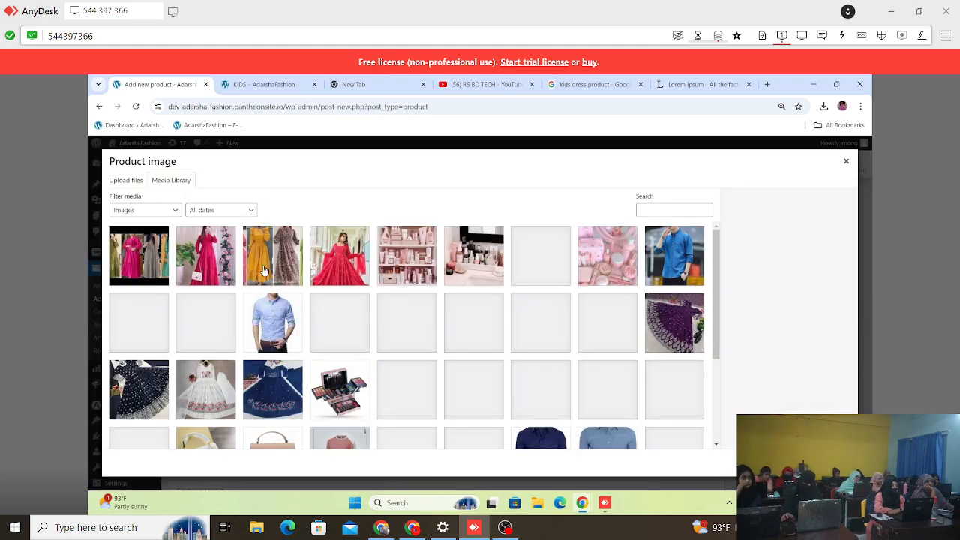
click(135, 183)
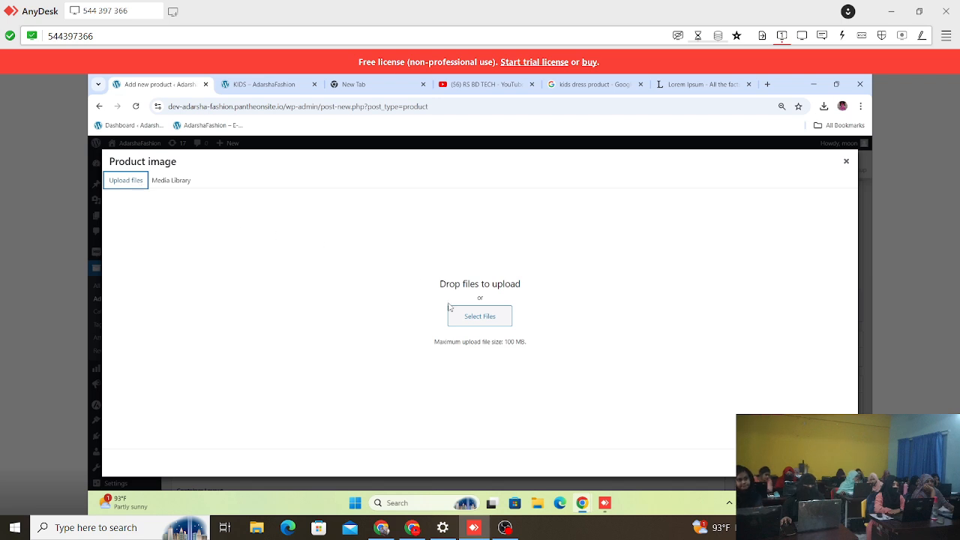
click(471, 318)
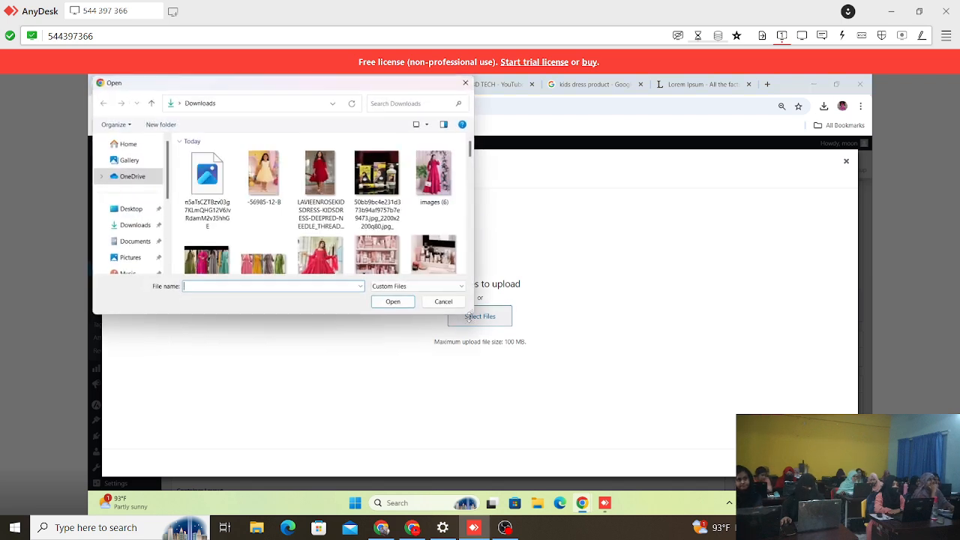
click(197, 169)
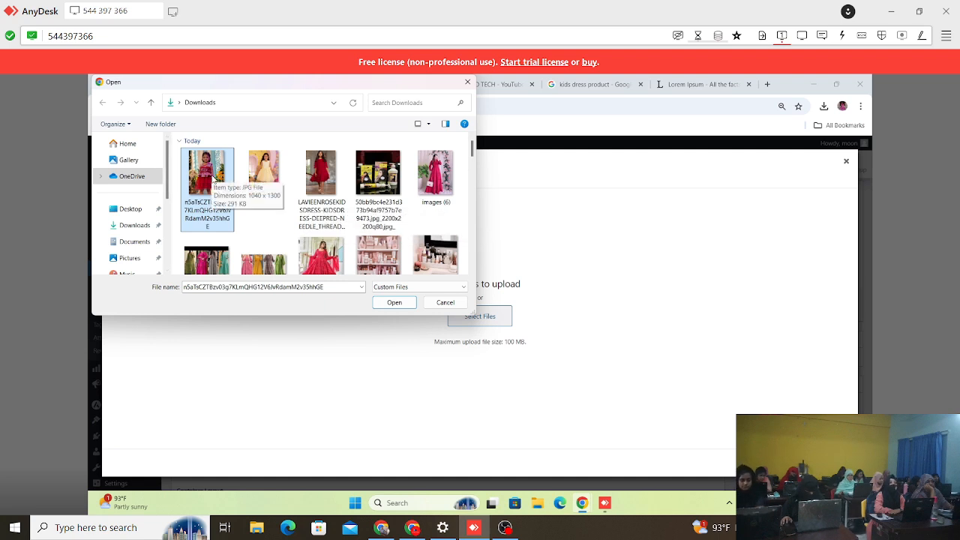
click(248, 180)
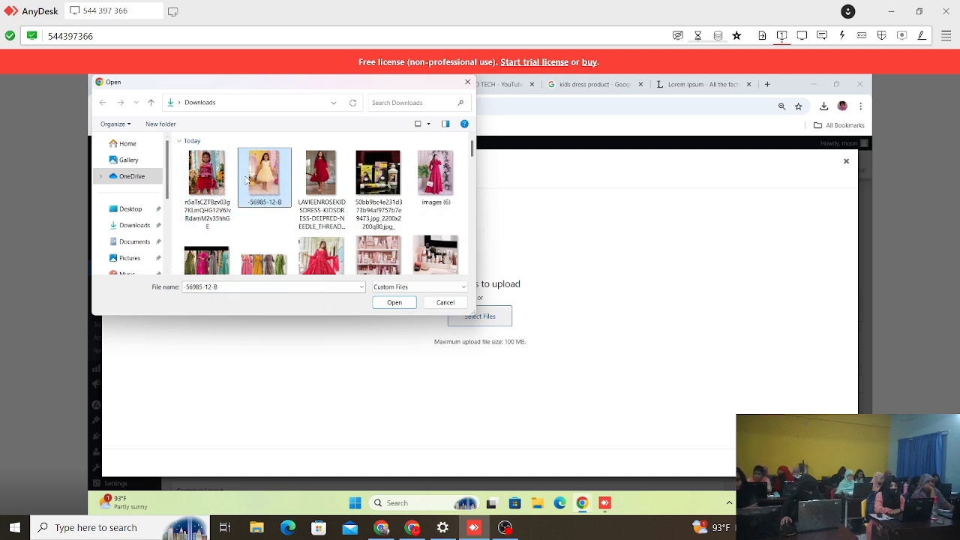
click(327, 177)
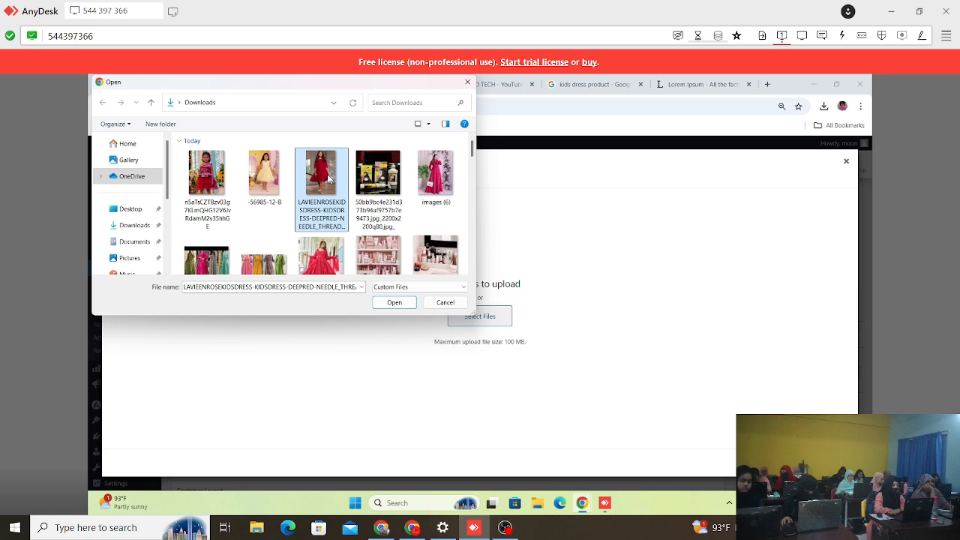
ctrl+click(256, 171)
ctrl+click(211, 171)
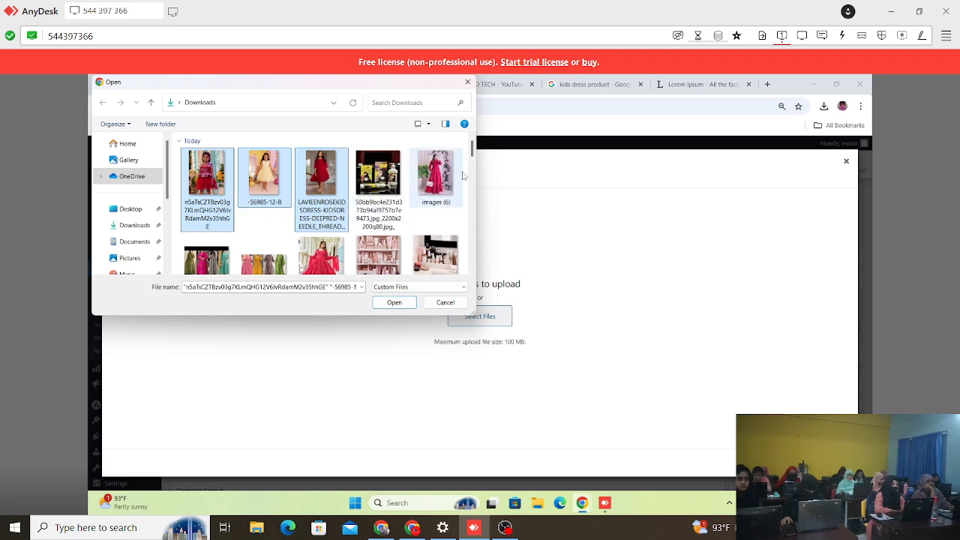
click(394, 302)
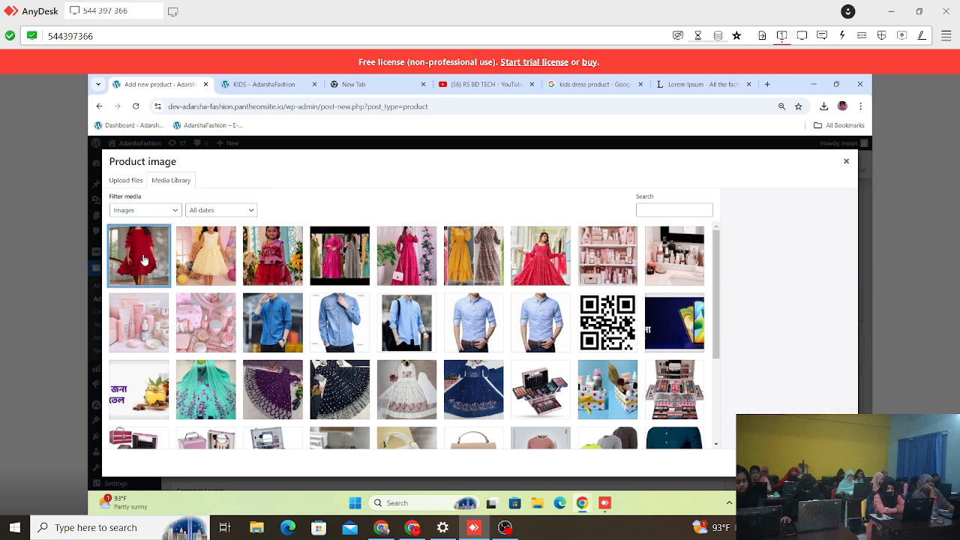
Step: Choose the yellow dress photo -56985-12-B in the media library and set its alt text to "kids dress"
click(205, 257)
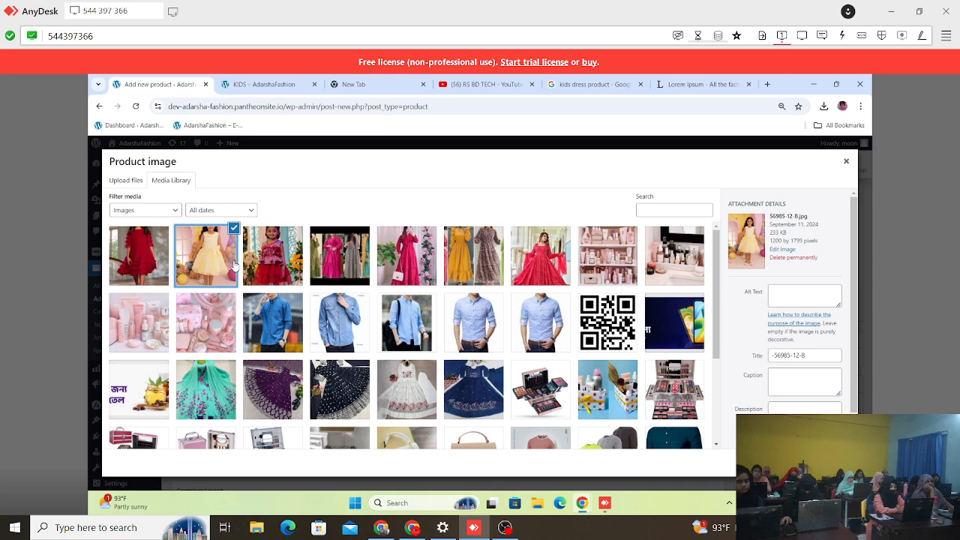
click(270, 256)
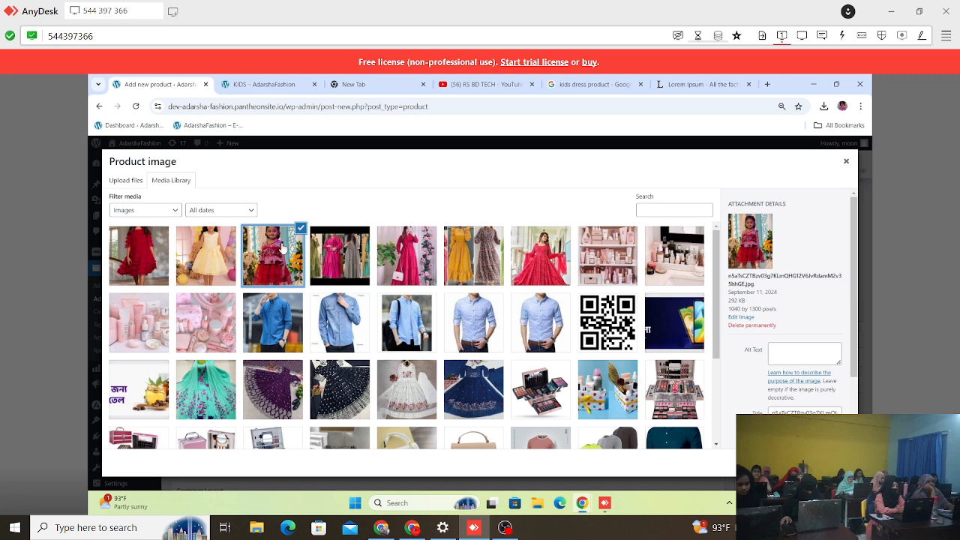
click(200, 258)
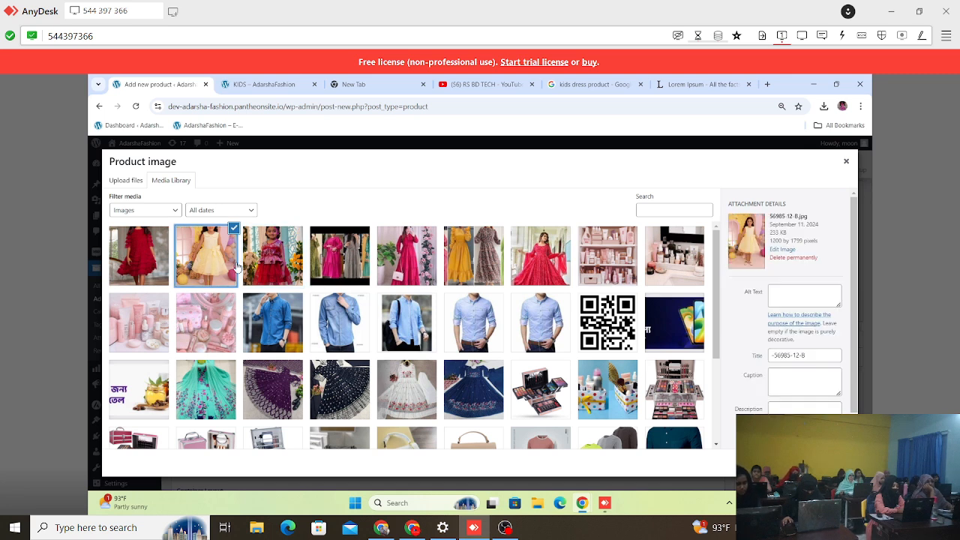
scroll(766, 302, down, 2)
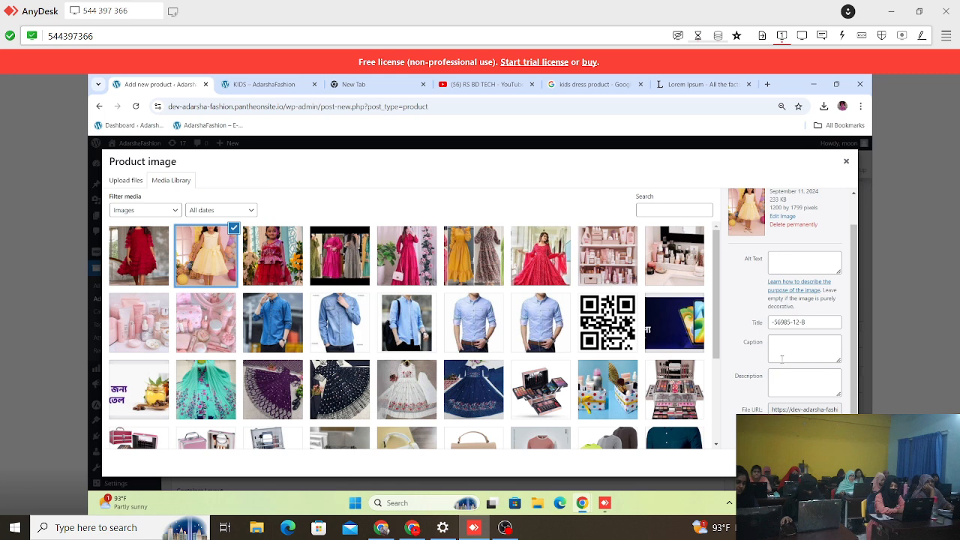
click(785, 260)
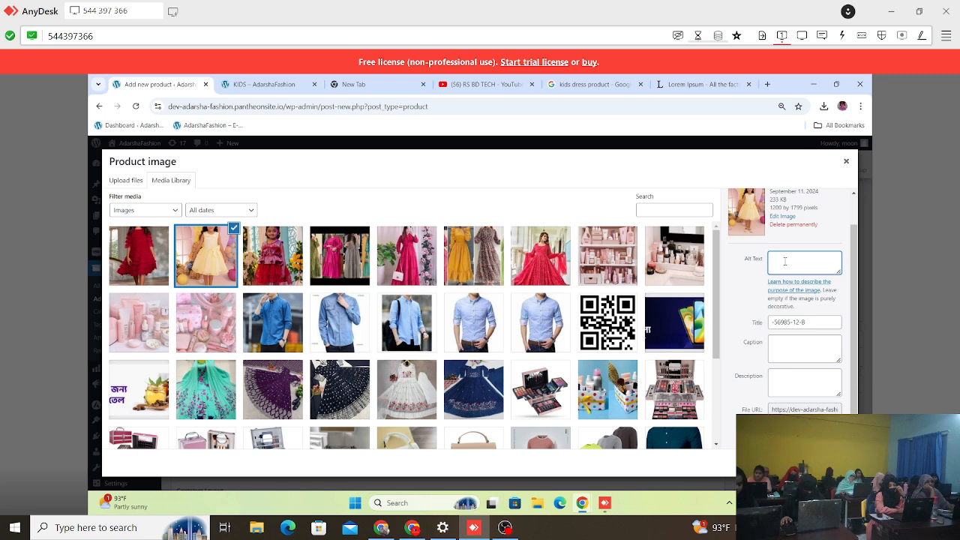
text(dress)
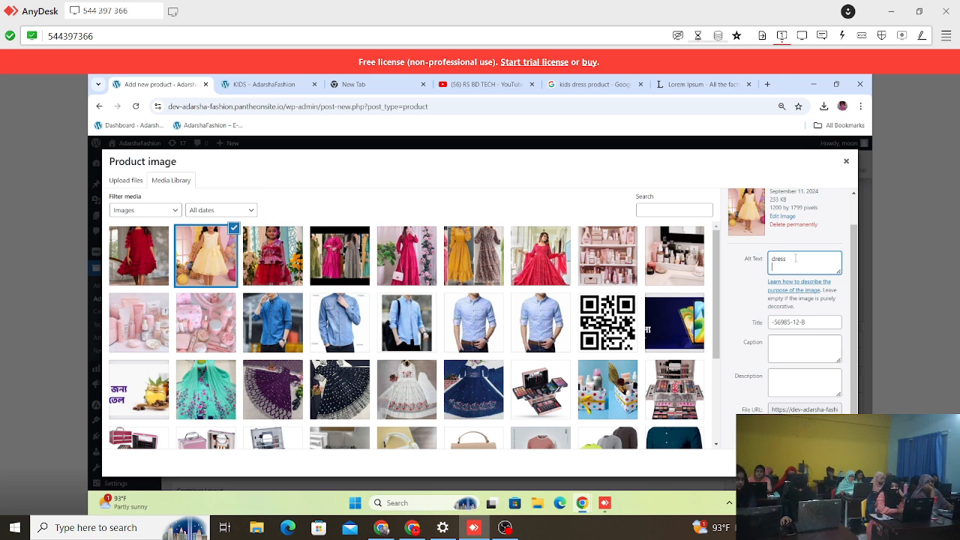
key(BackSpace)
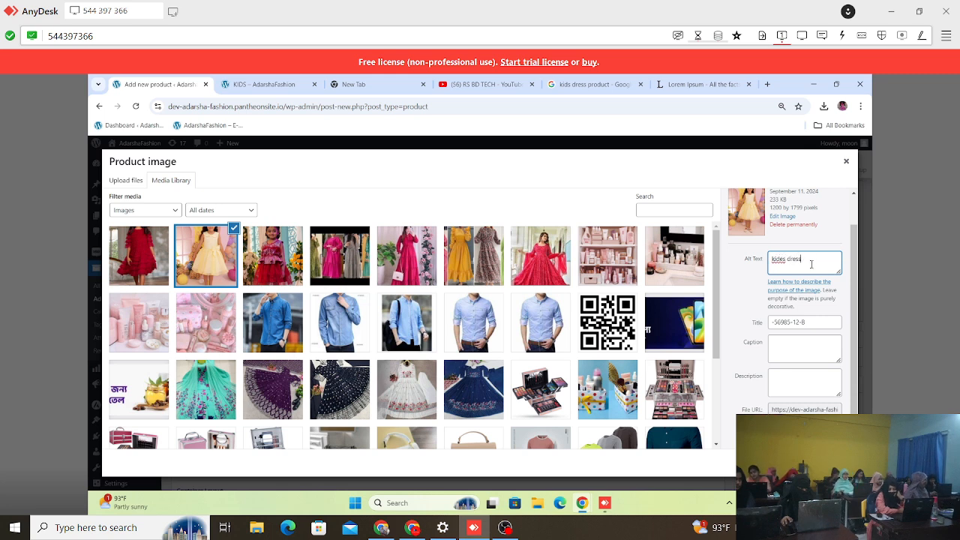
right_click(782, 260)
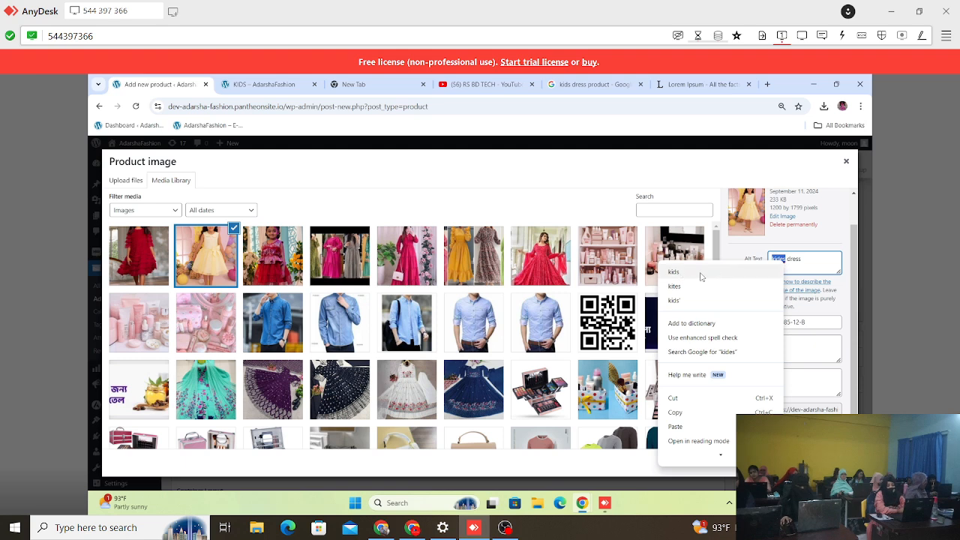
click(701, 271)
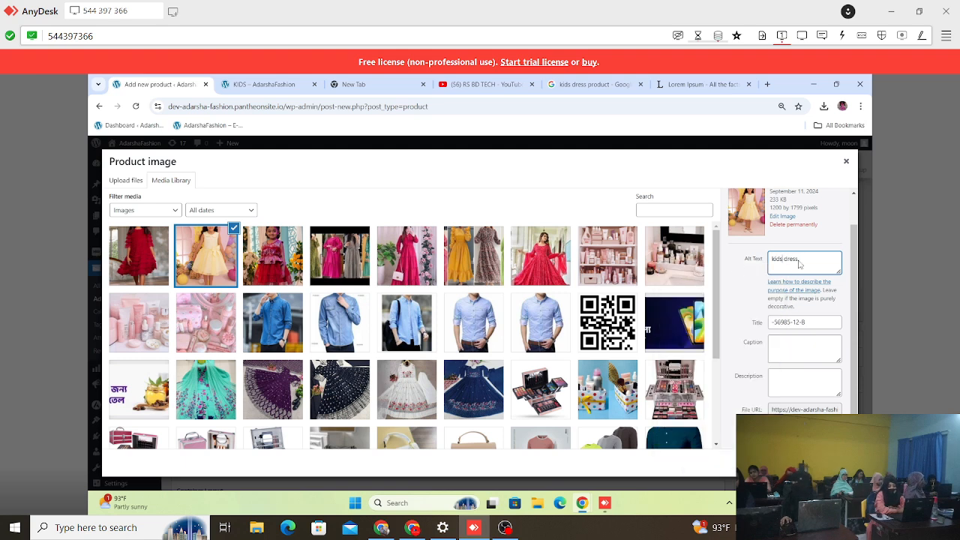
Step: Replace the yellow dress photo's title with "baby dress"
click(798, 323)
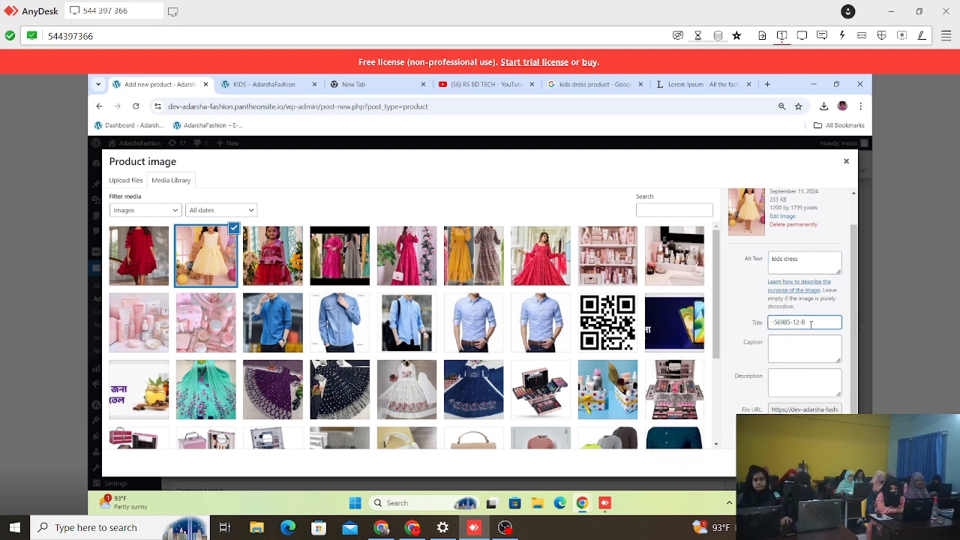
drag(811, 324, 757, 328)
key(BackSpace)
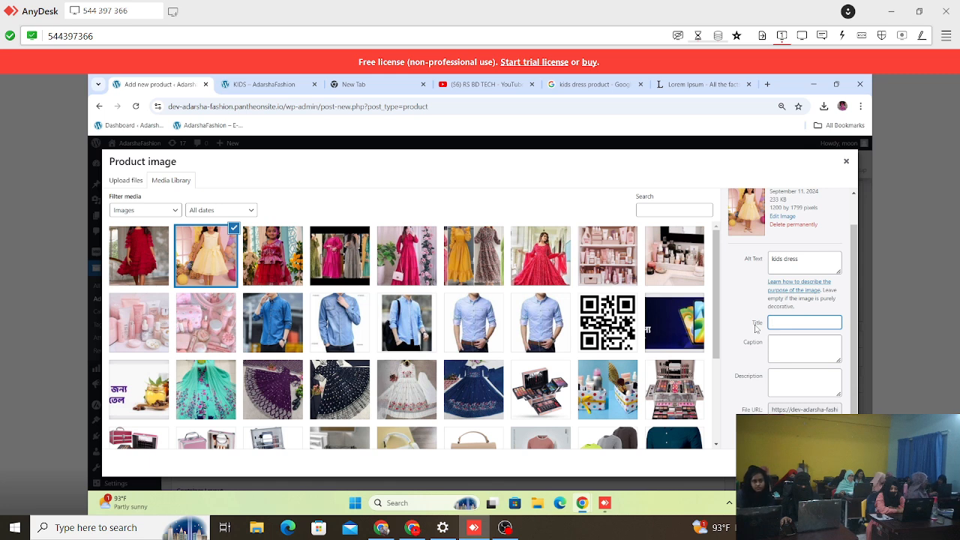
text(baby dress)
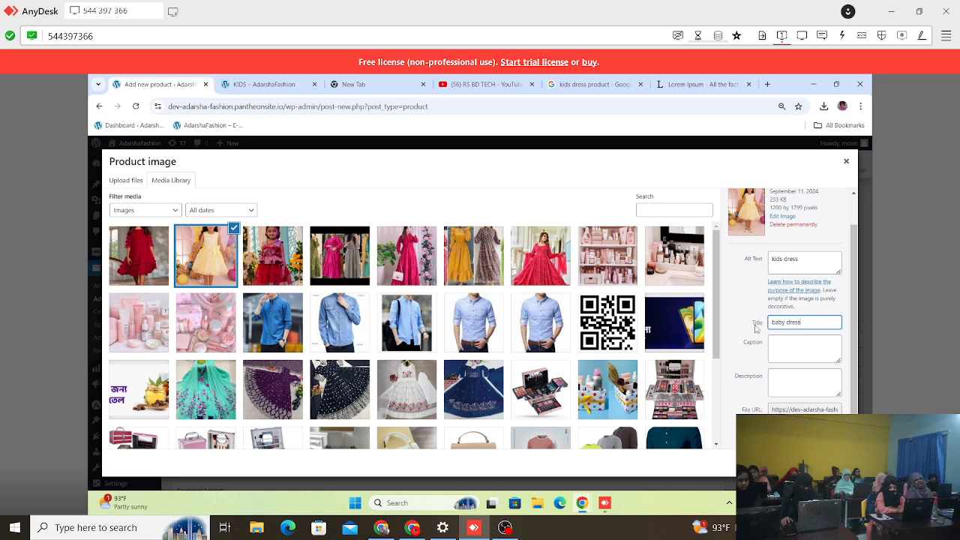
click(785, 349)
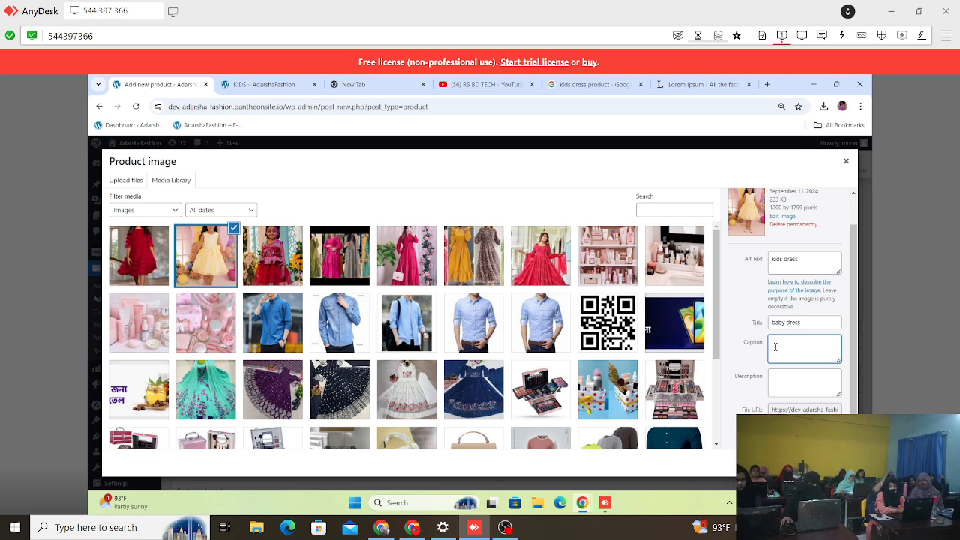
click(785, 383)
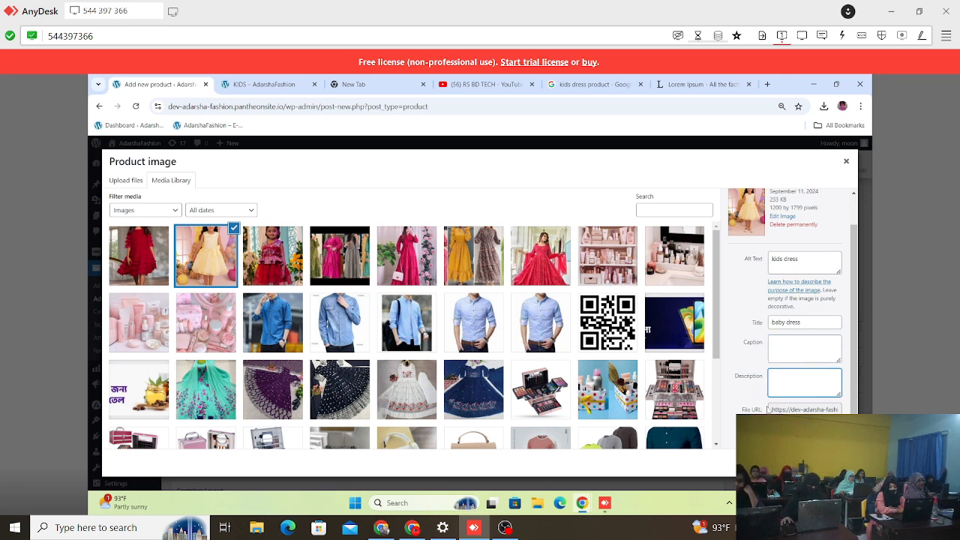
Step: Assign the yellow dress photo as the product image and publish the Dress product
click(822, 463)
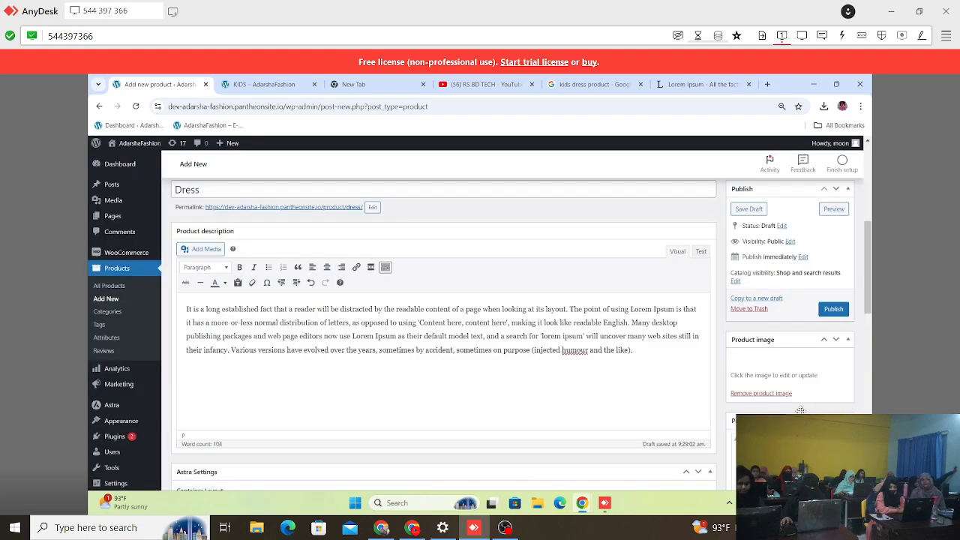
scroll(605, 317, down, 2)
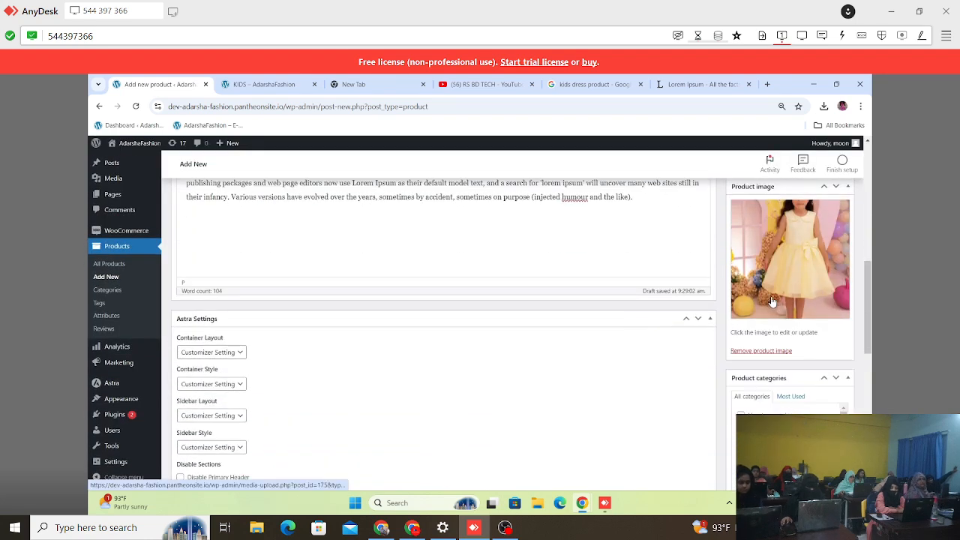
scroll(829, 308, up, 3)
click(833, 360)
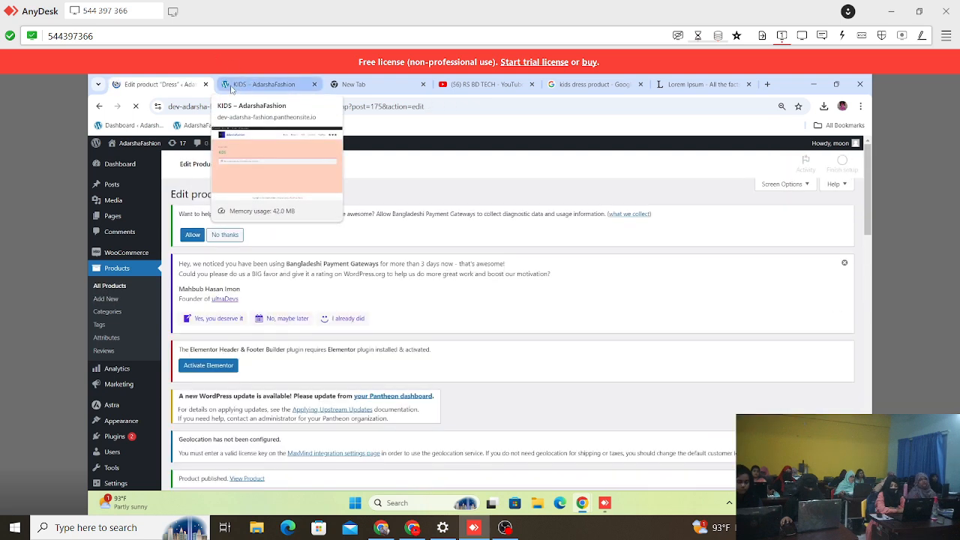
Step: Check the store's Home page product listing and the KIDS category page for the published Dress product
click(259, 84)
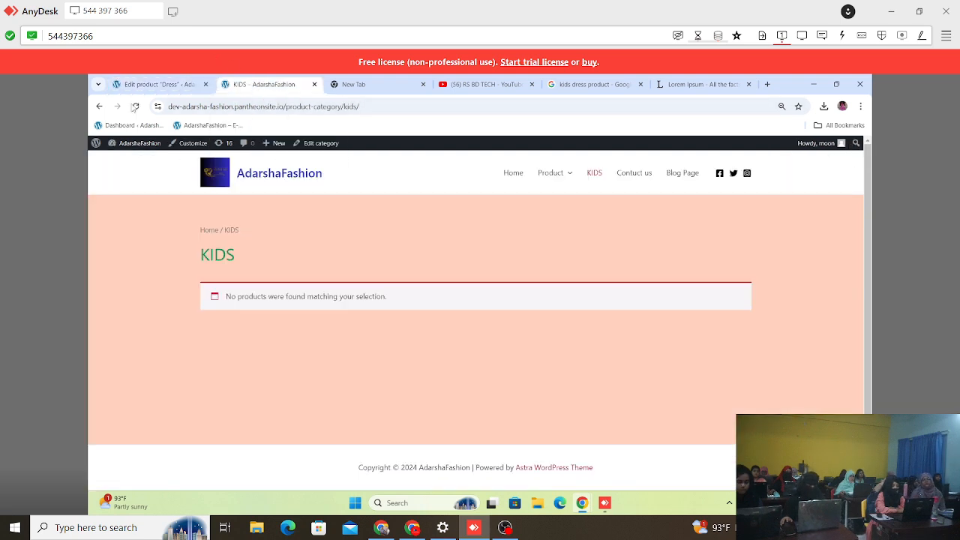
click(509, 174)
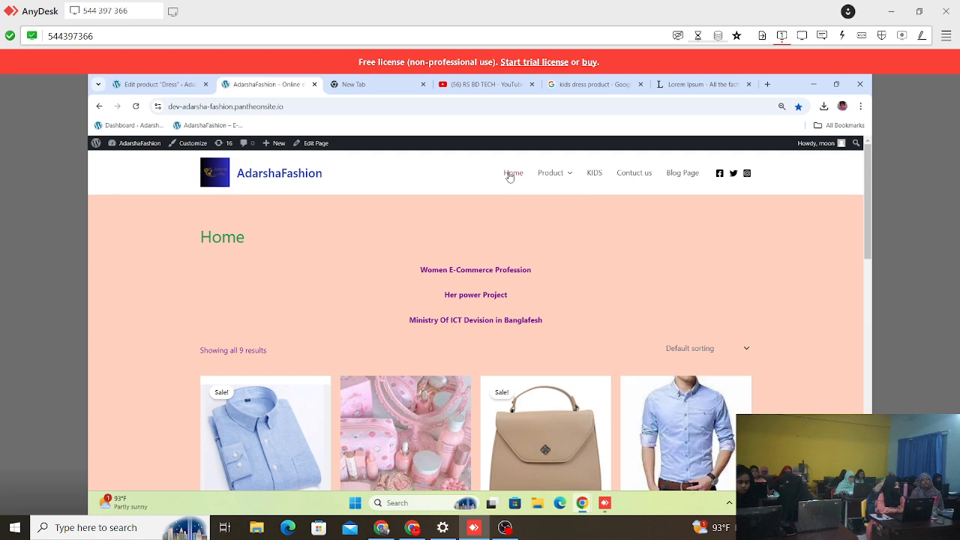
scroll(454, 300, down, 5)
scroll(455, 298, down, 4)
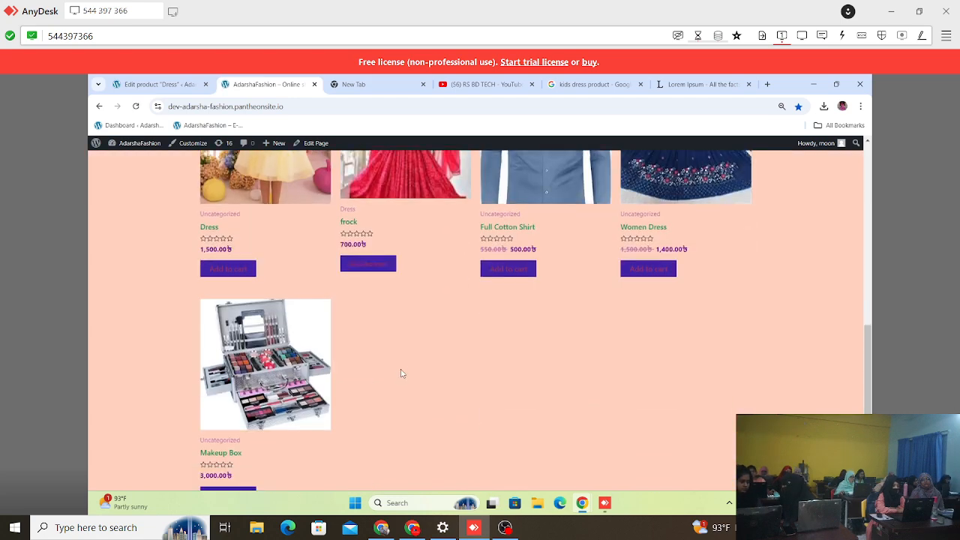
scroll(392, 373, down, 2)
scroll(392, 372, up, 5)
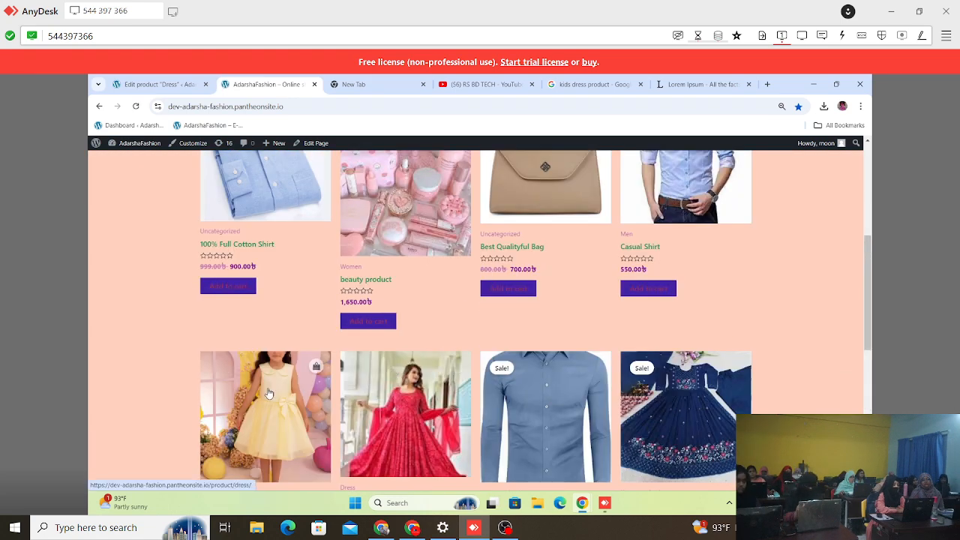
scroll(262, 336, down, 2)
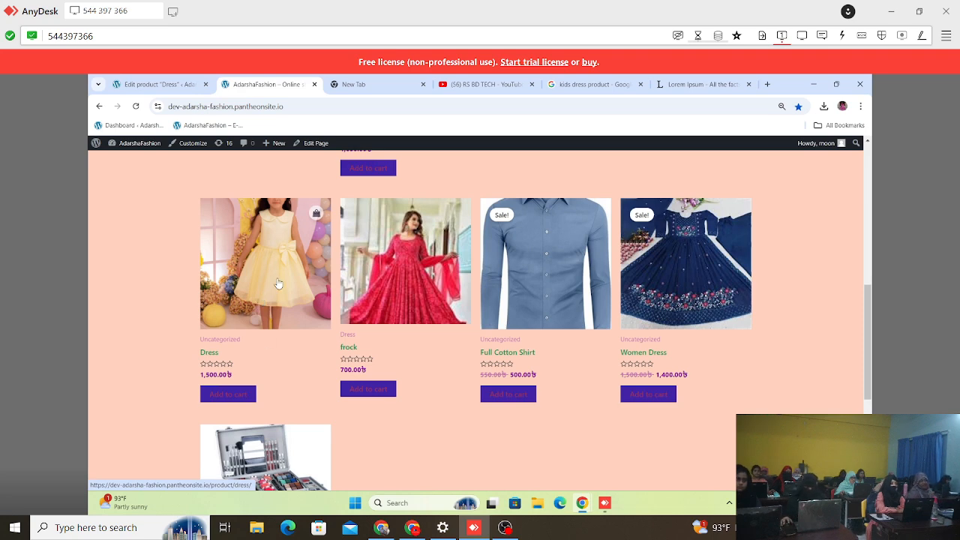
scroll(277, 283, up, 8)
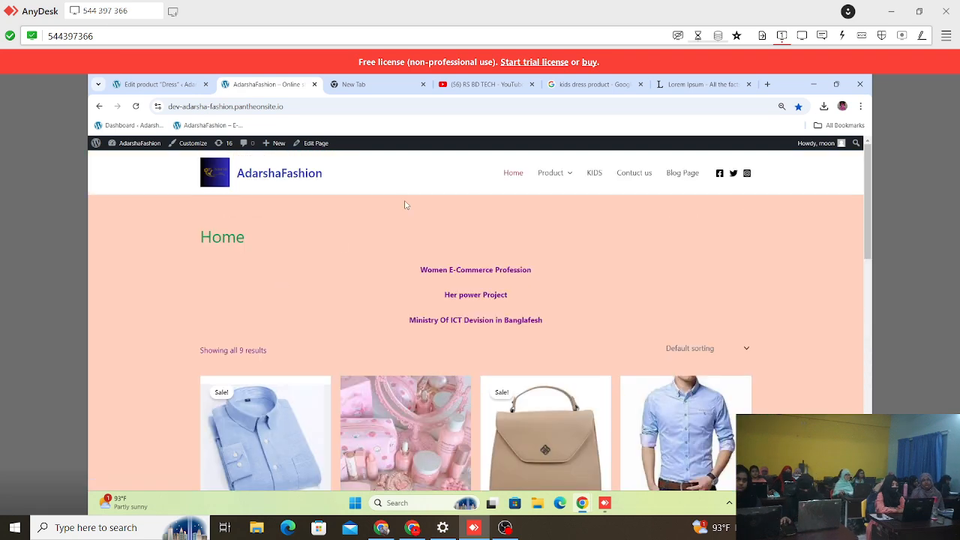
click(594, 176)
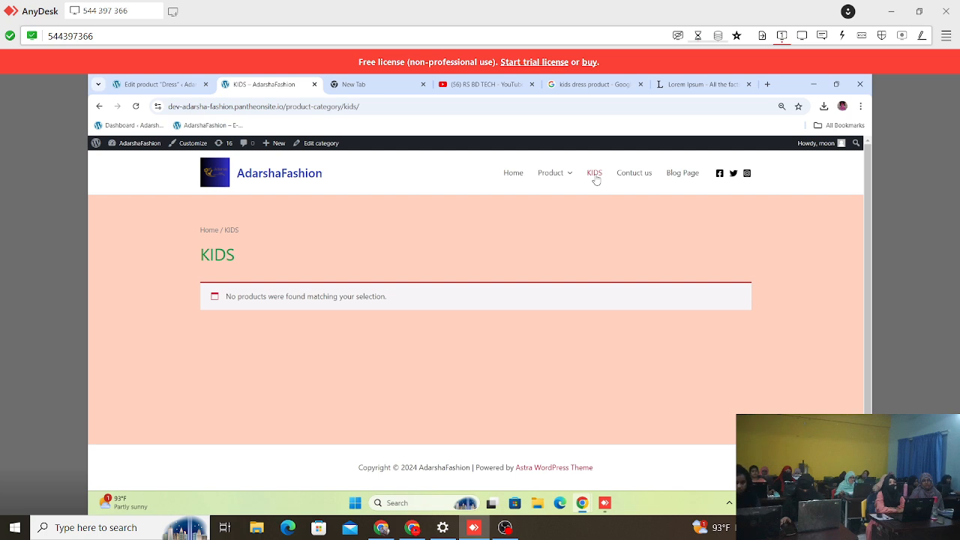
click(179, 85)
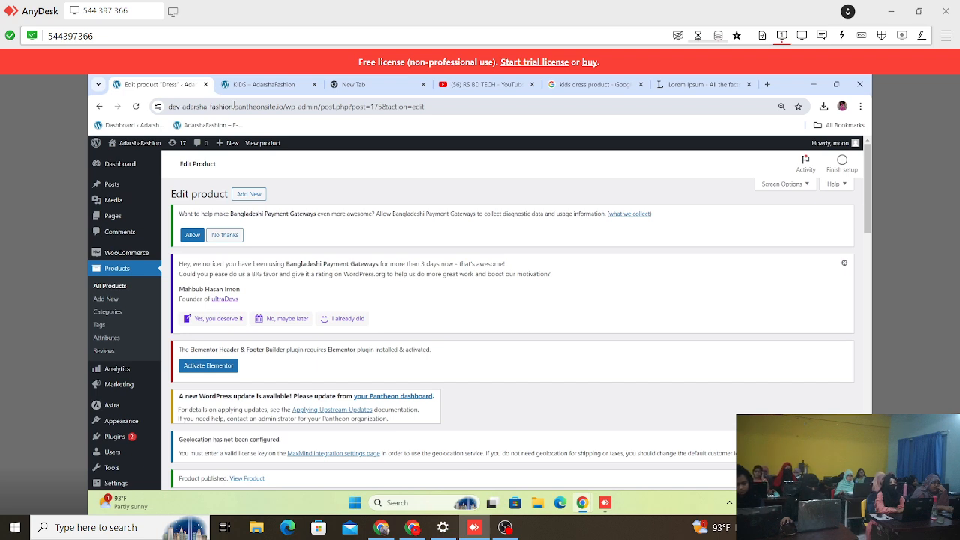
scroll(309, 327, down, 5)
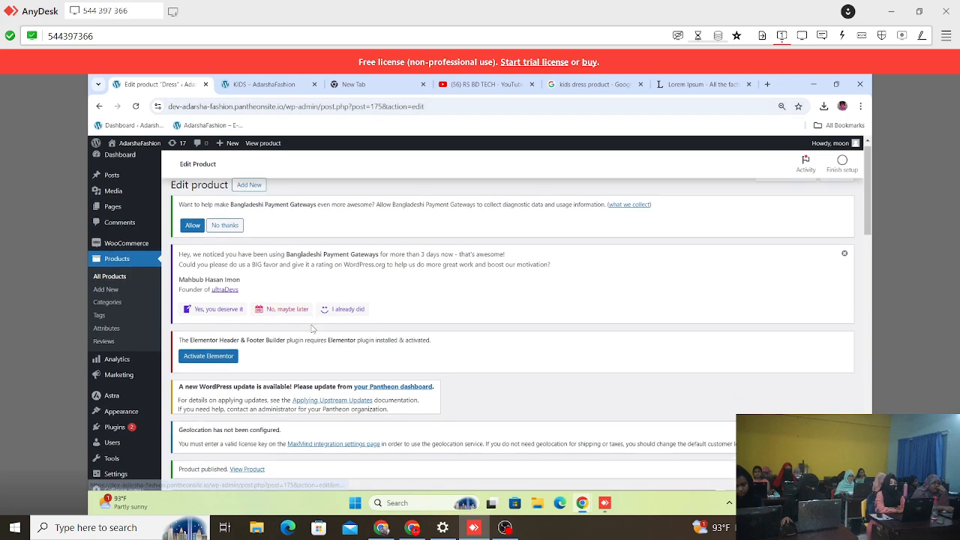
scroll(309, 326, up, 10)
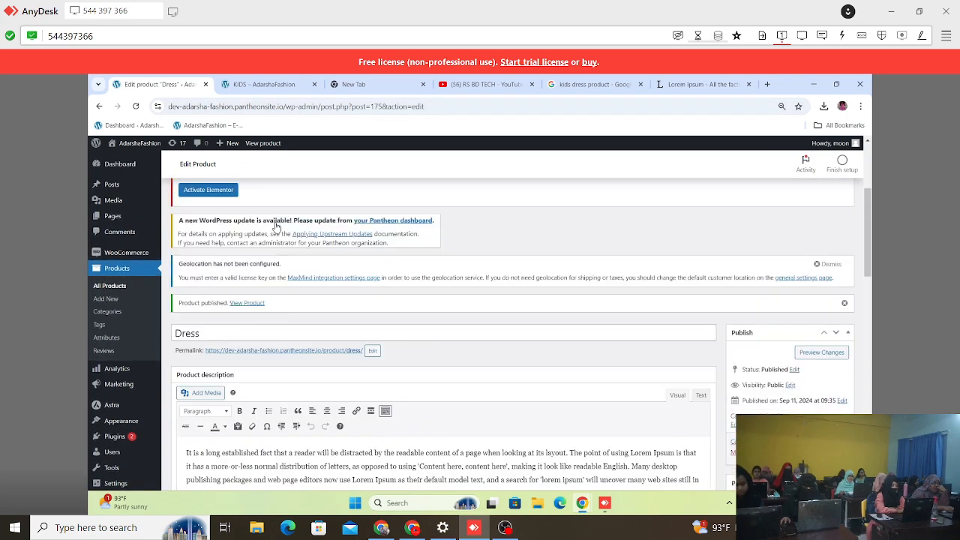
Step: Open the Dress product from the store's Home page and examine its image, details, description and related products
click(277, 84)
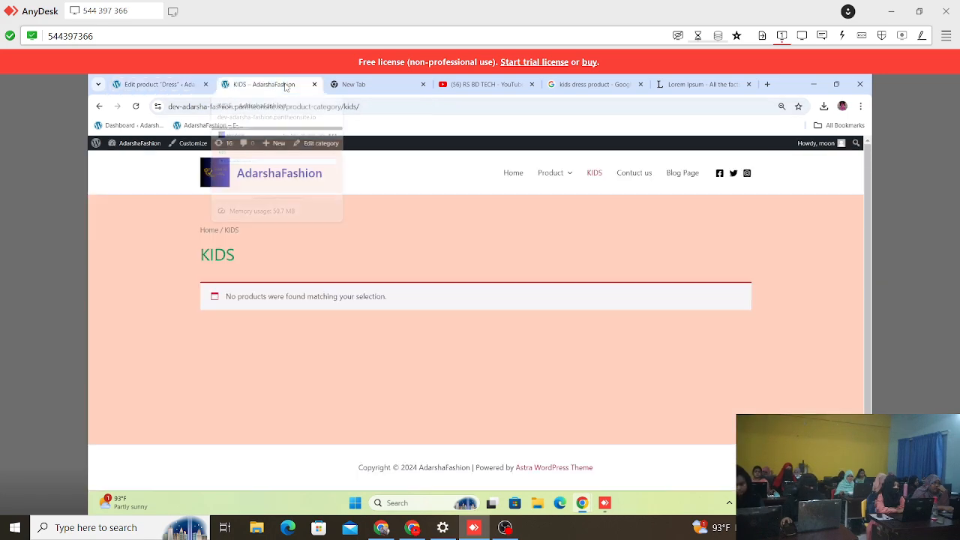
click(517, 172)
scroll(352, 330, down, 5)
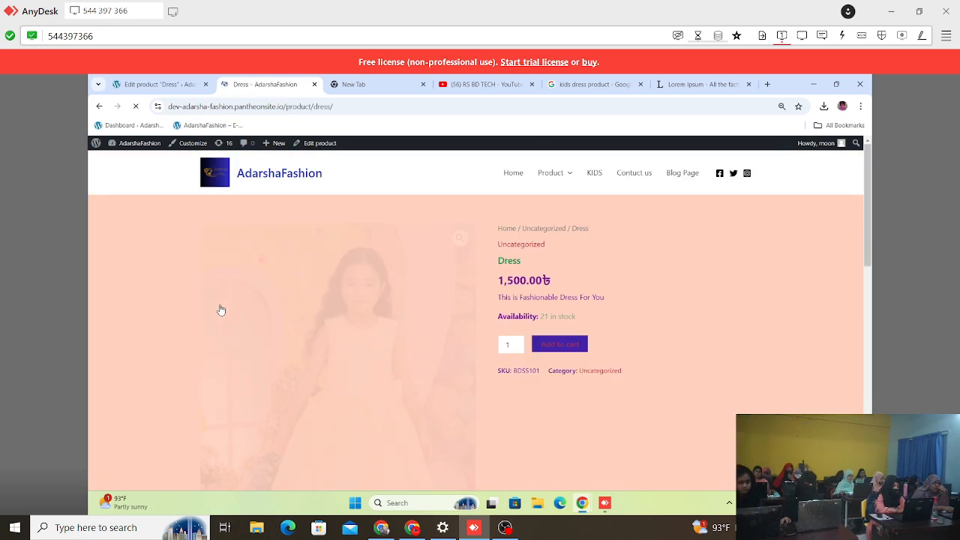
scroll(361, 348, down, 3)
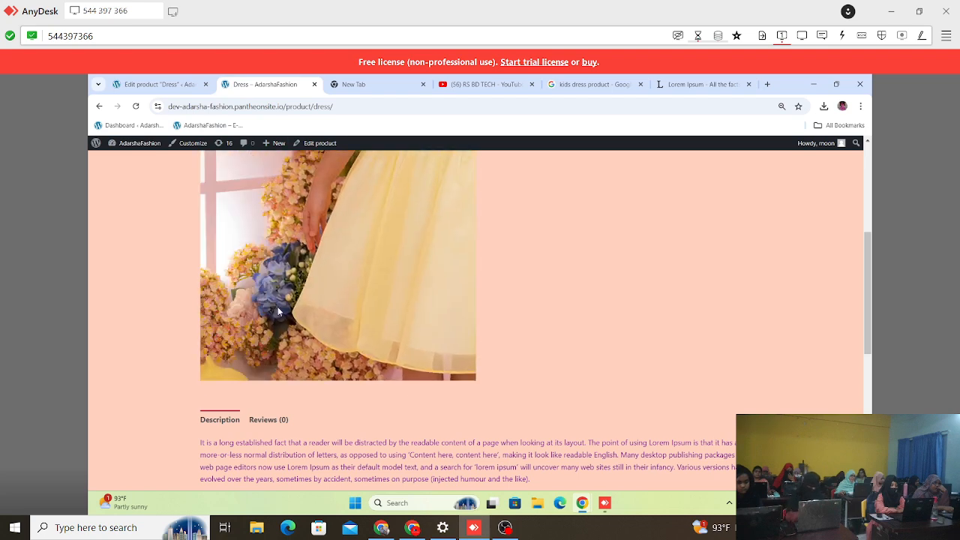
scroll(389, 388, up, 3)
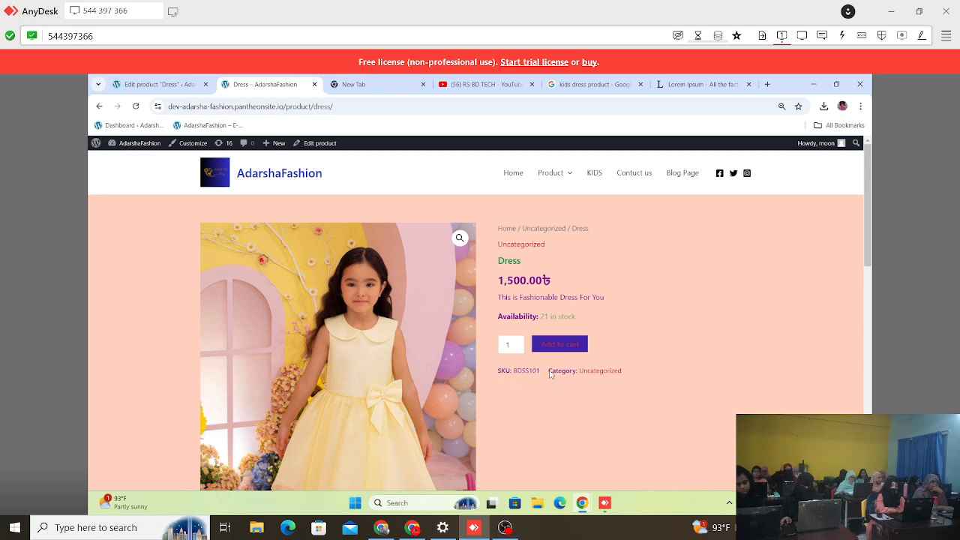
scroll(481, 376, down, 5)
scroll(435, 247, up, 5)
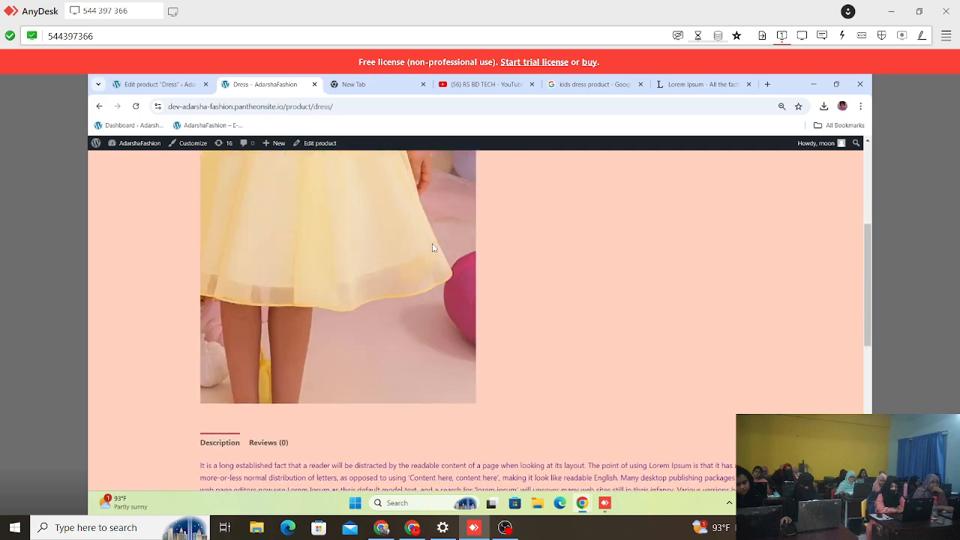
scroll(339, 252, down, 10)
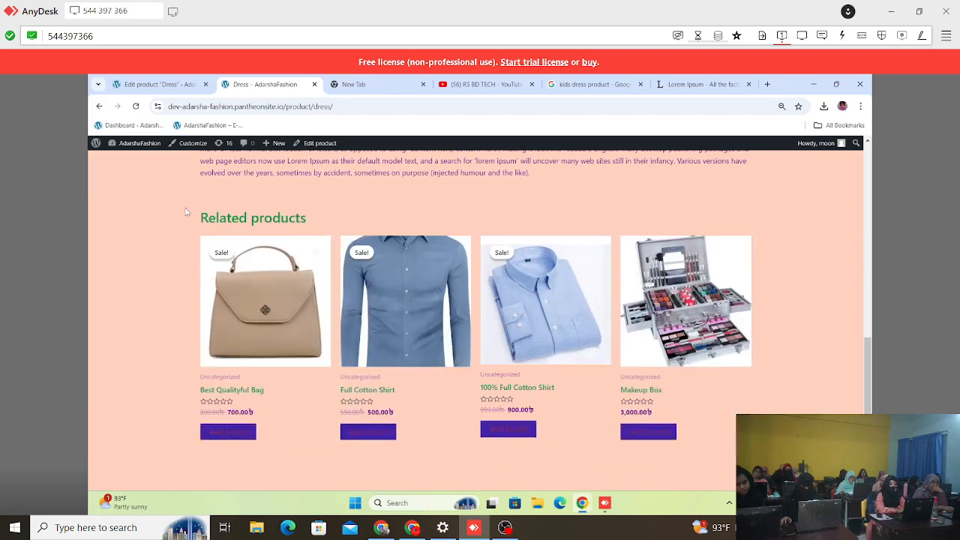
scroll(189, 222, up, 2)
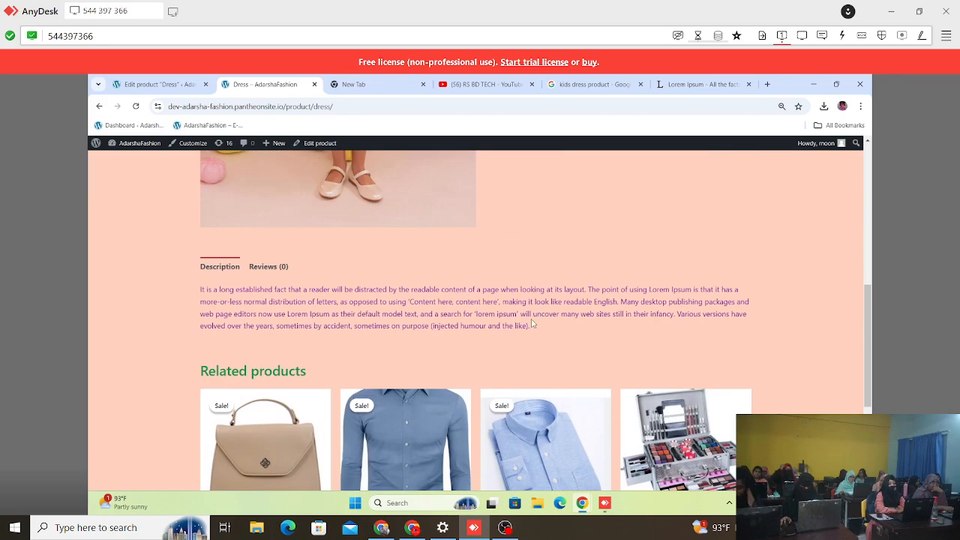
scroll(531, 324, up, 10)
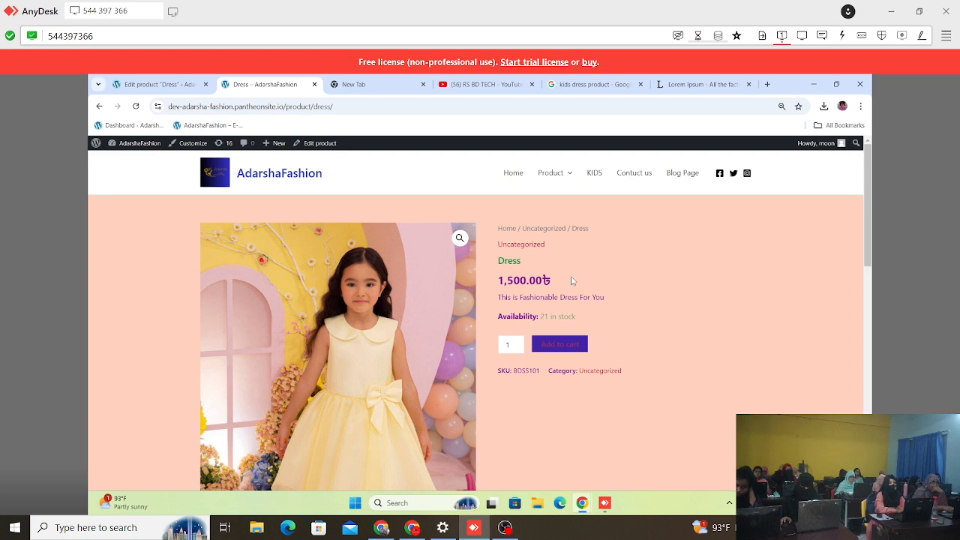
Step: In the Dress product editor, move the Product gallery box to directly below the Product image box, above Product categories
click(114, 84)
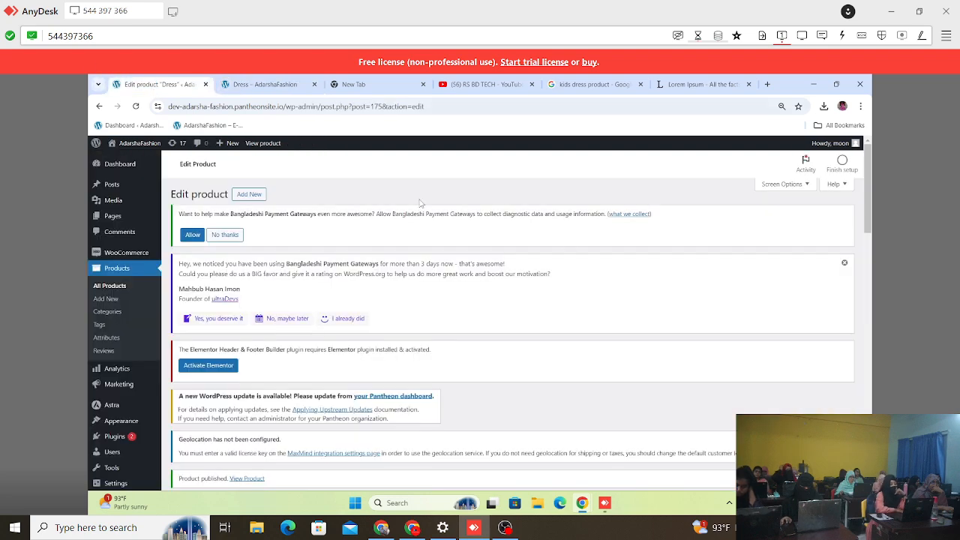
click(262, 84)
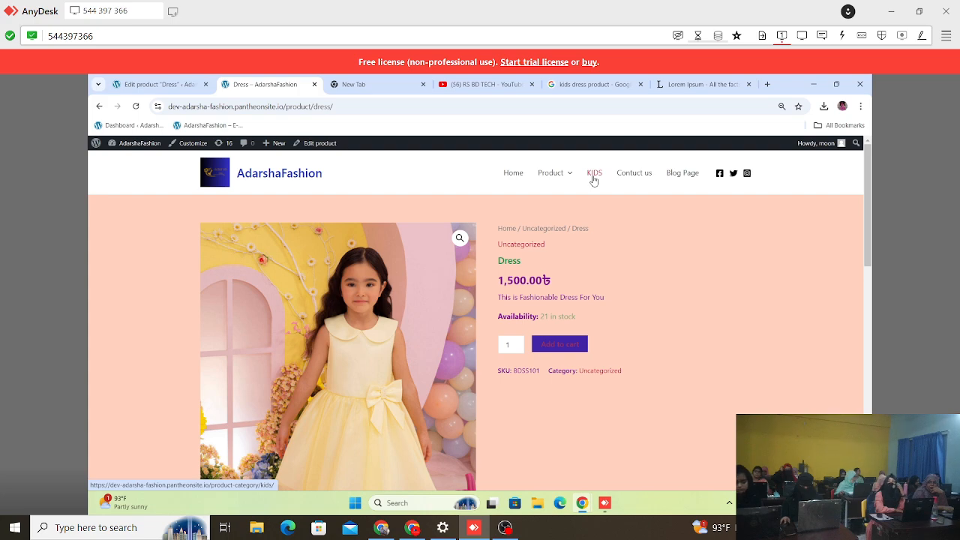
click(158, 84)
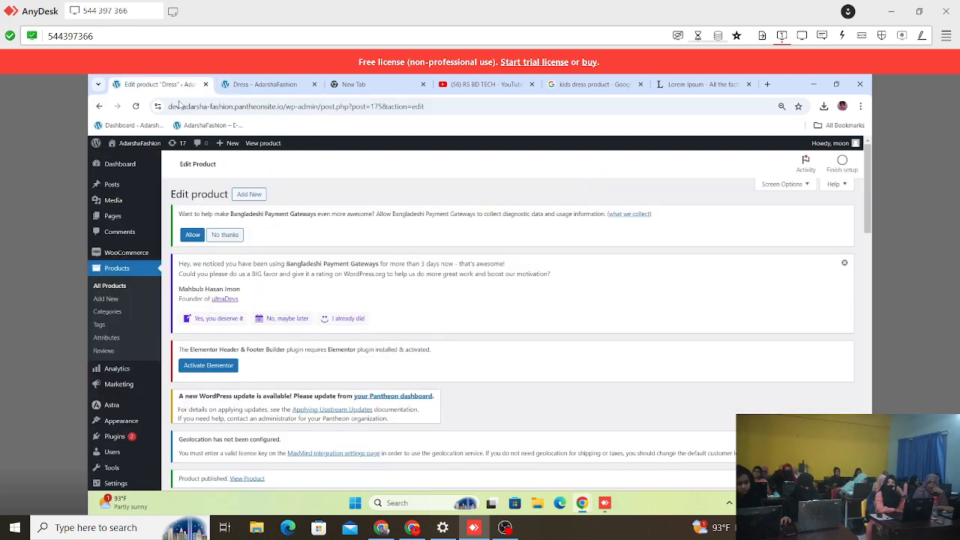
scroll(301, 334, down, 10)
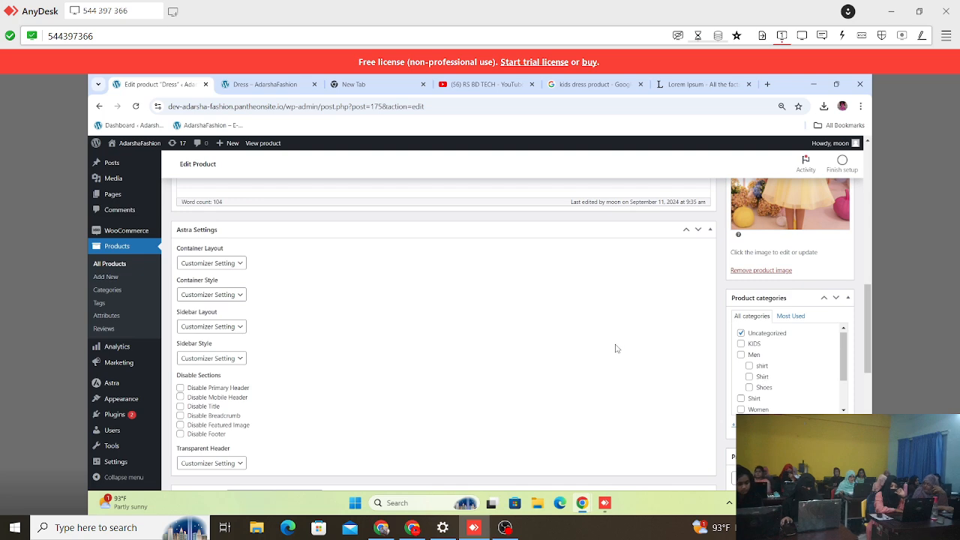
scroll(615, 348, down, 2)
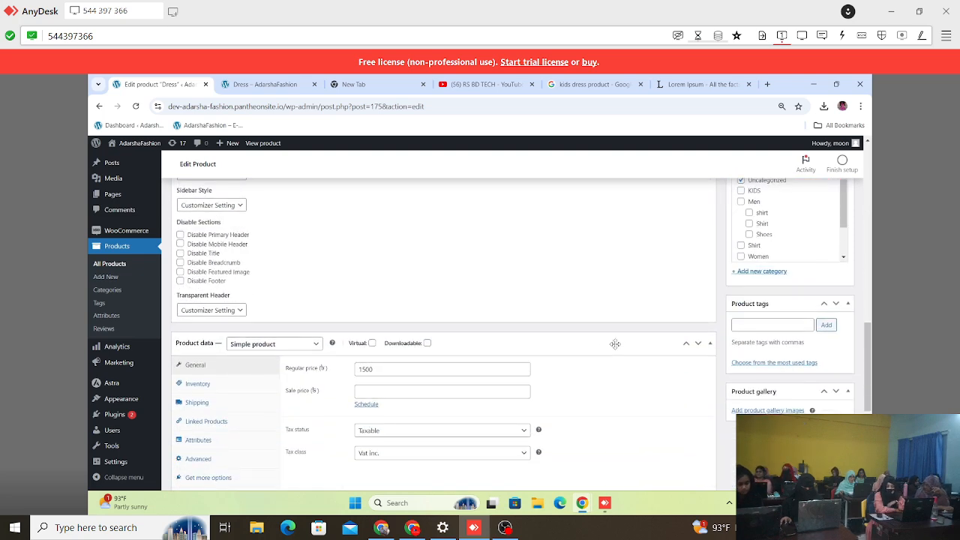
scroll(615, 398, down, 3)
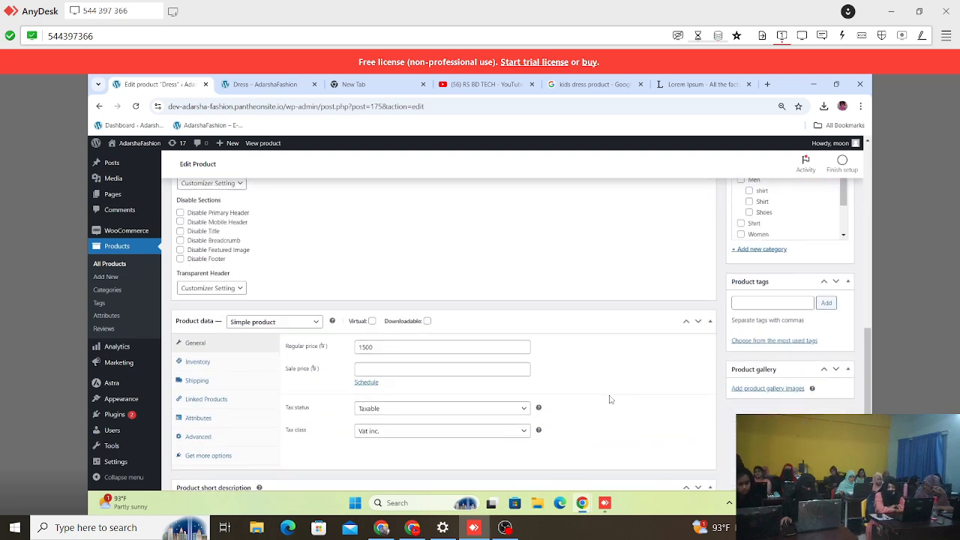
scroll(757, 364, up, 3)
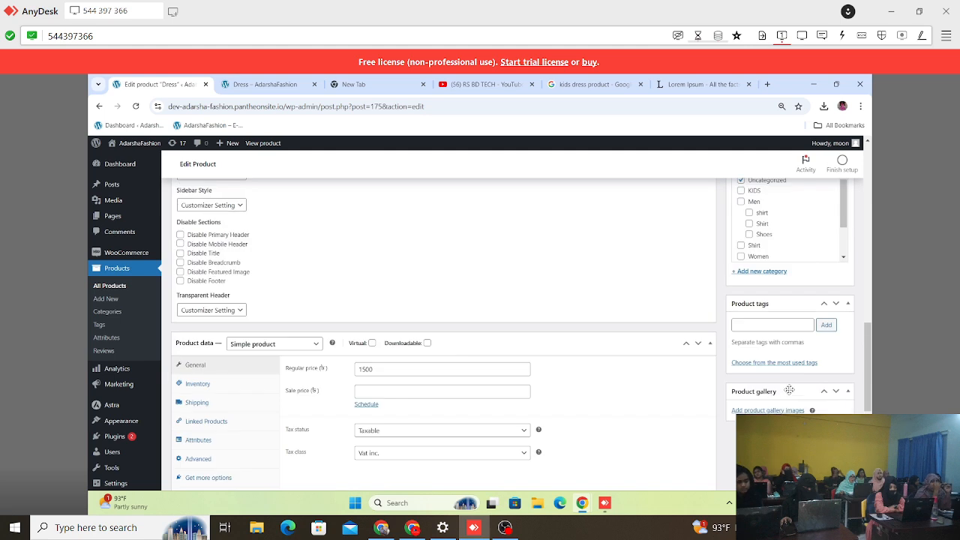
drag(787, 390, 790, 175)
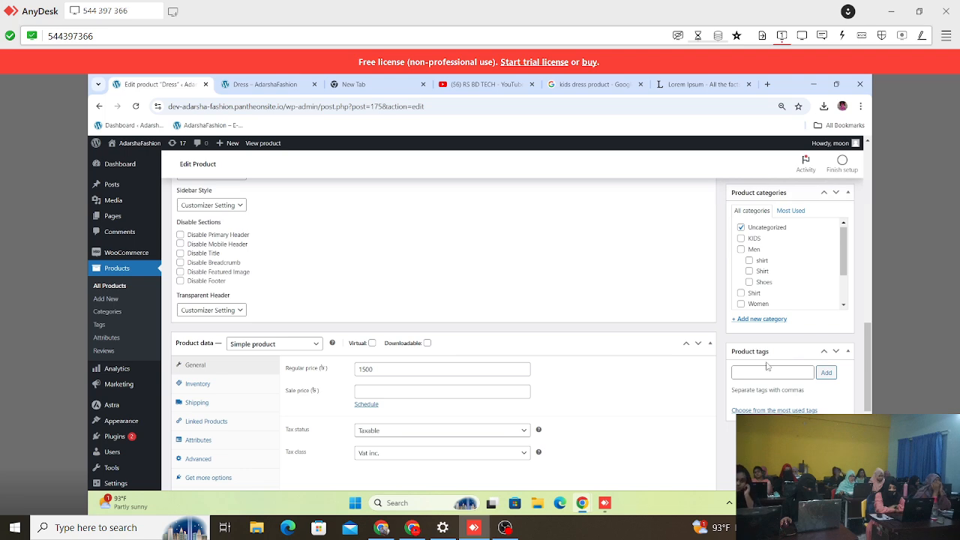
Step: Add the deep-red ruffled dress photo and the red dress photo with the flower background to the Dress product's gallery
scroll(767, 366, up, 2)
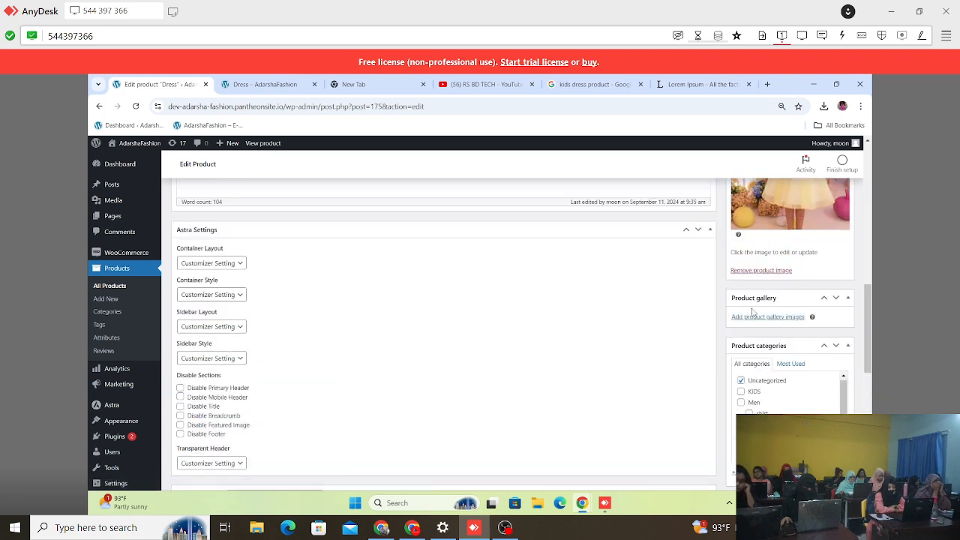
scroll(750, 300, up, 2)
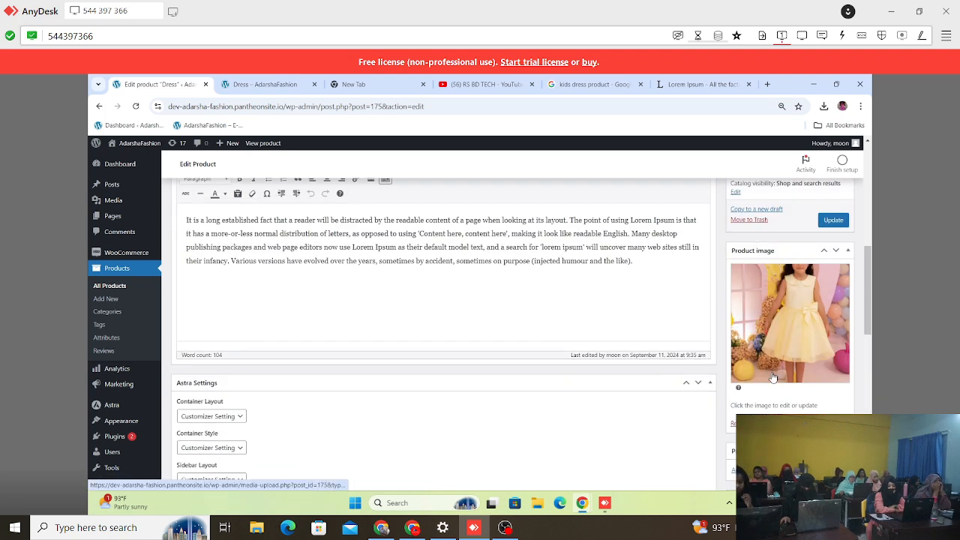
scroll(773, 375, down, 1)
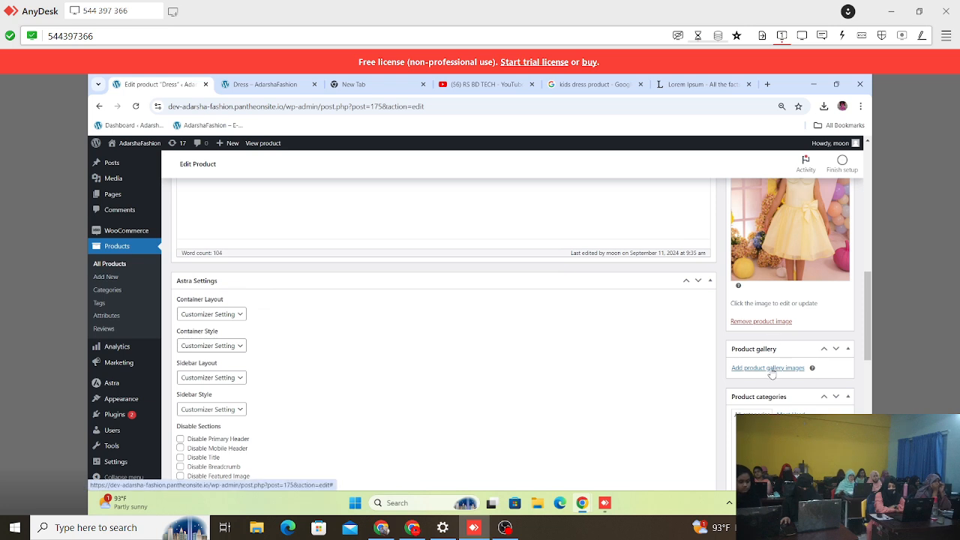
click(768, 367)
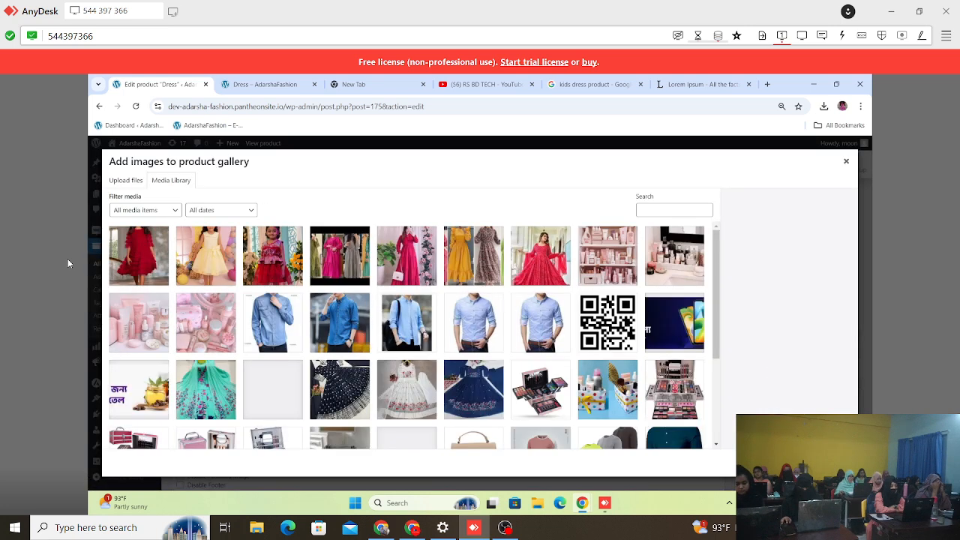
click(149, 268)
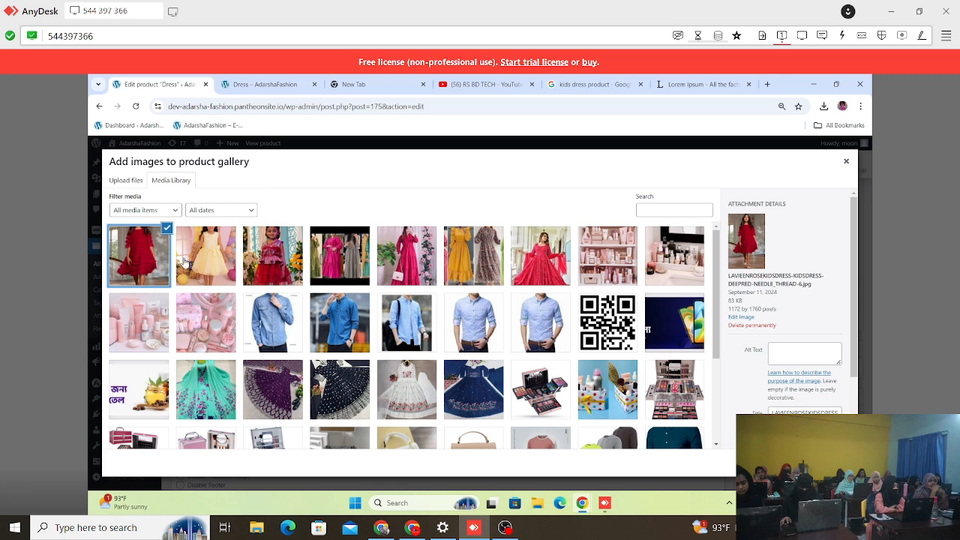
click(267, 256)
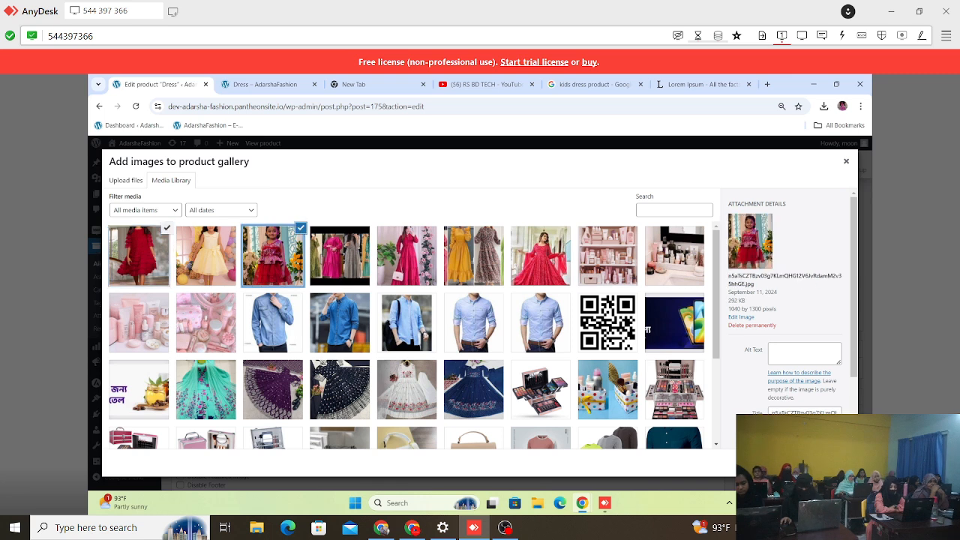
click(826, 463)
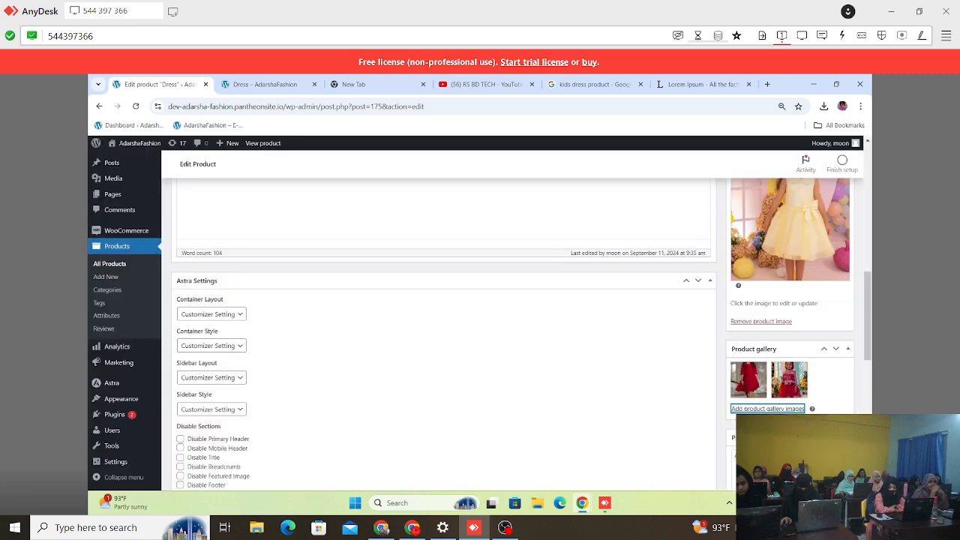
Step: Update the published Dress product to save its new gallery images
scroll(761, 390, down, 2)
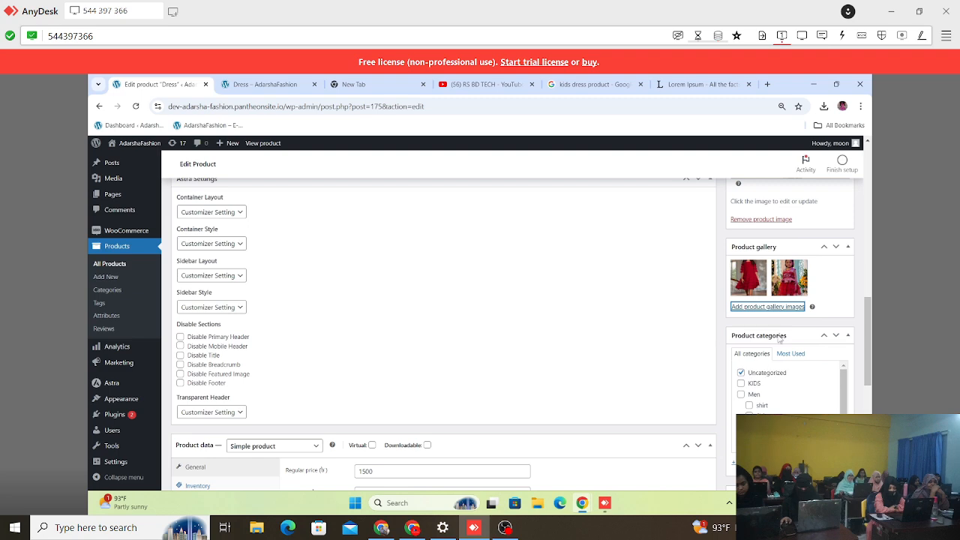
scroll(778, 339, up, 10)
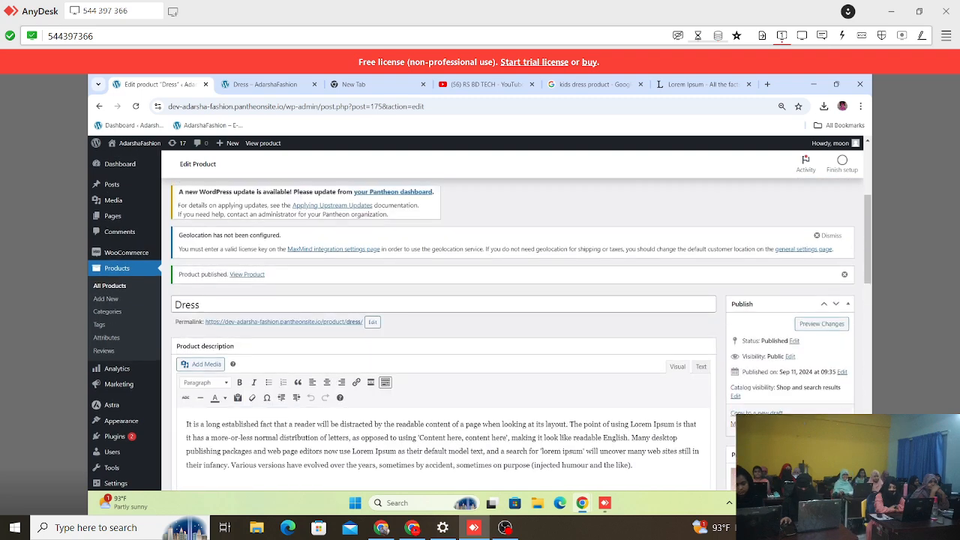
click(832, 424)
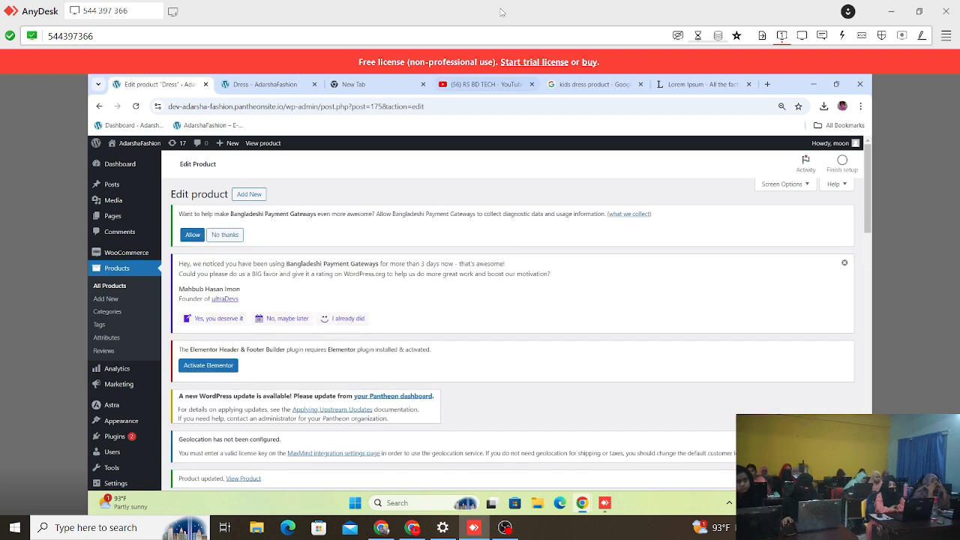
Step: Check the gallery thumbnails on the store's Dress product page and view the deep-red ruffled dress photo enlarged
click(262, 84)
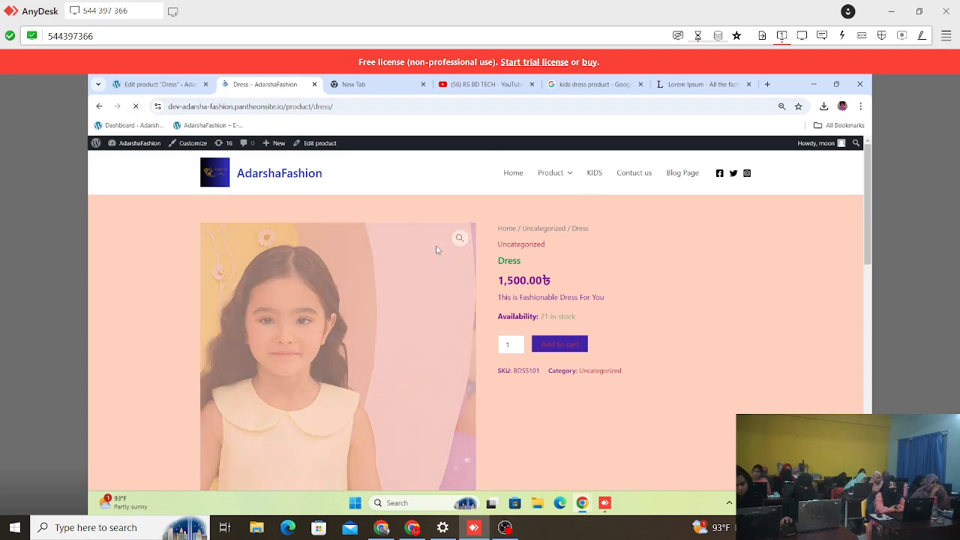
scroll(438, 250, down, 1)
scroll(437, 250, down, 3)
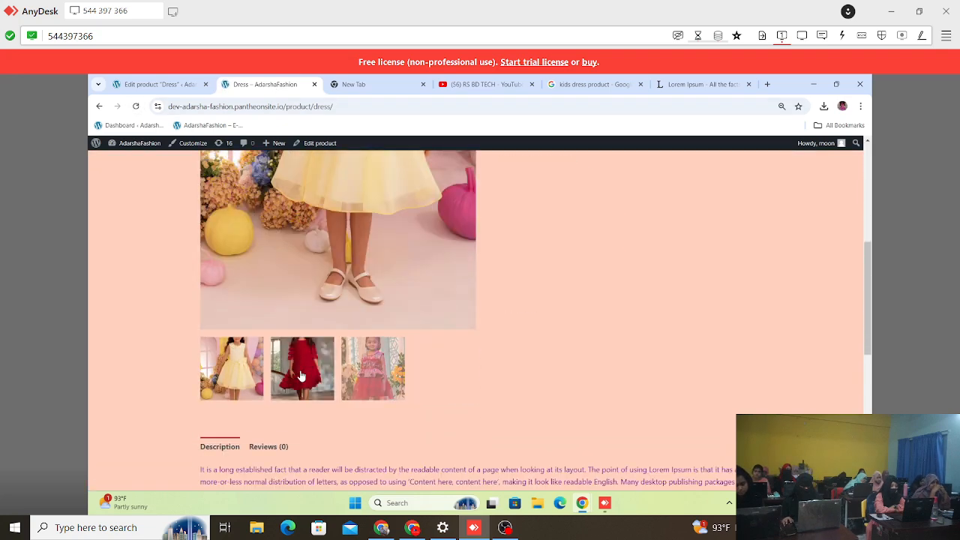
scroll(301, 375, up, 3)
scroll(301, 369, down, 4)
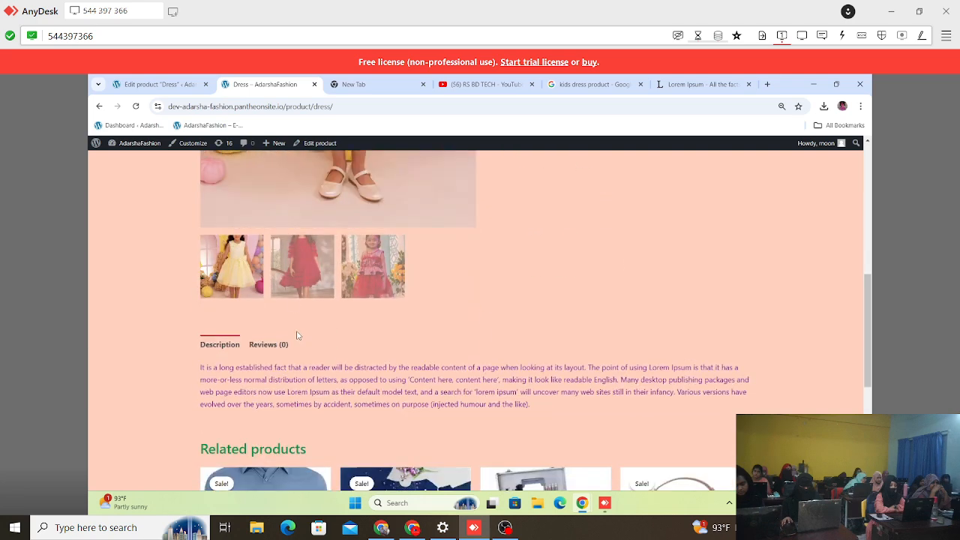
click(297, 278)
scroll(359, 251, up, 3)
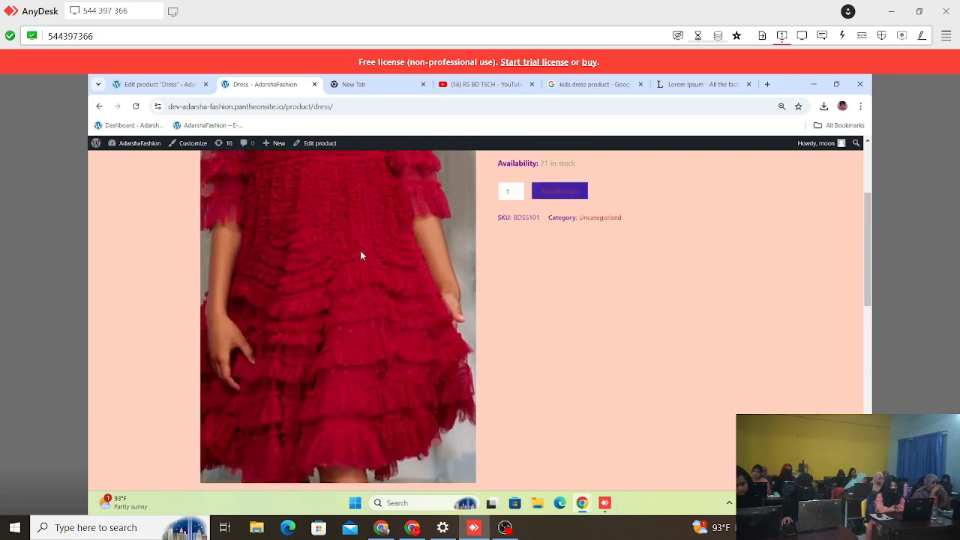
scroll(360, 252, up, 2)
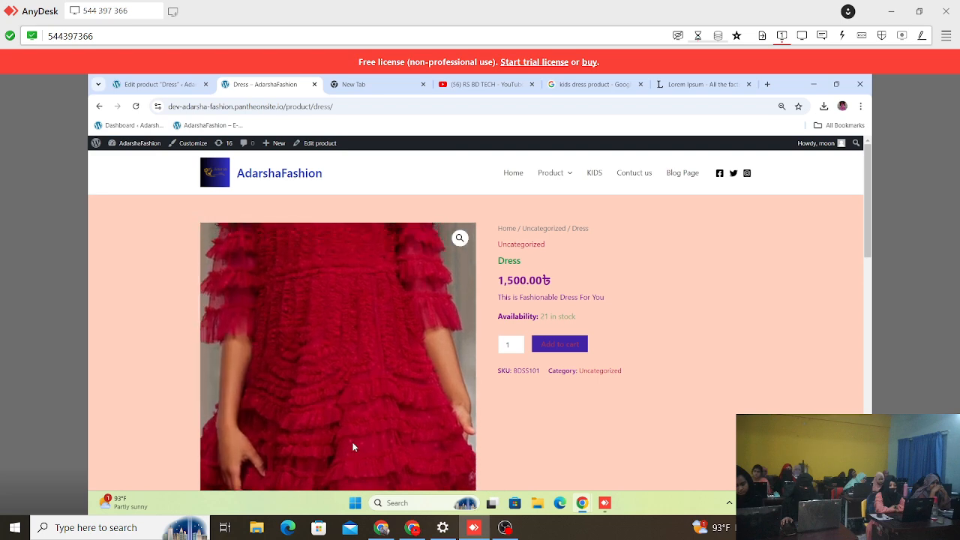
scroll(354, 446, down, 1)
scroll(354, 447, down, 3)
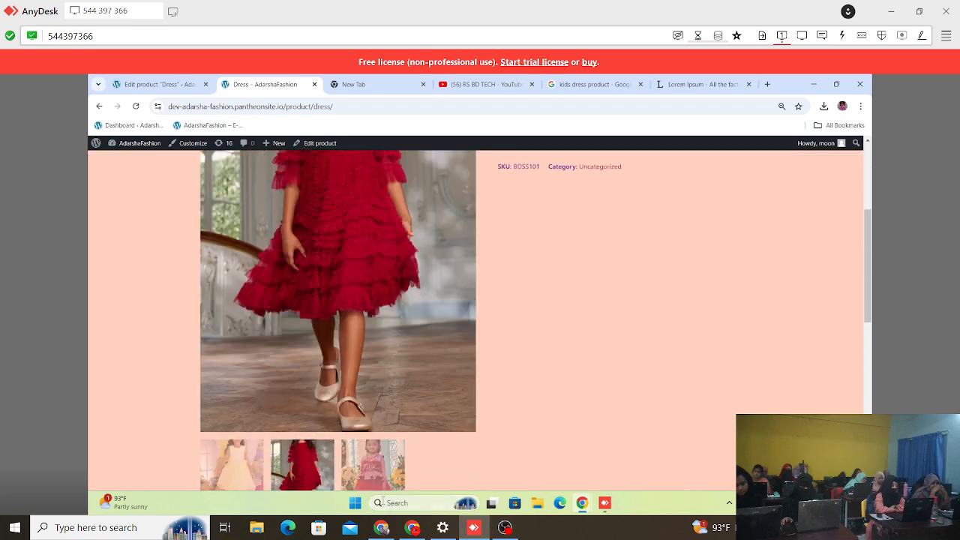
Step: View the red dress photo with the flower background enlarged in the Dress product's gallery
click(366, 481)
scroll(360, 337, up, 4)
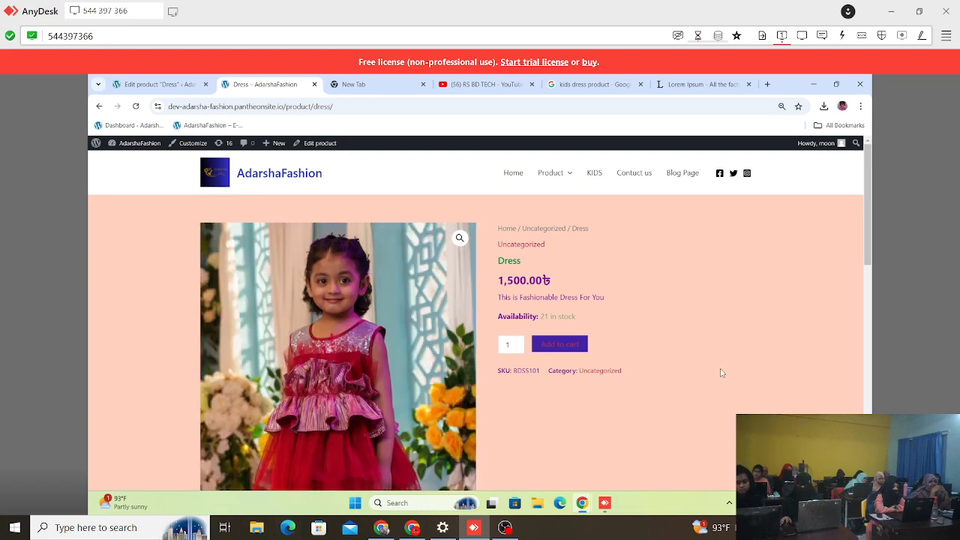
scroll(713, 358, down, 3)
scroll(600, 322, up, 1)
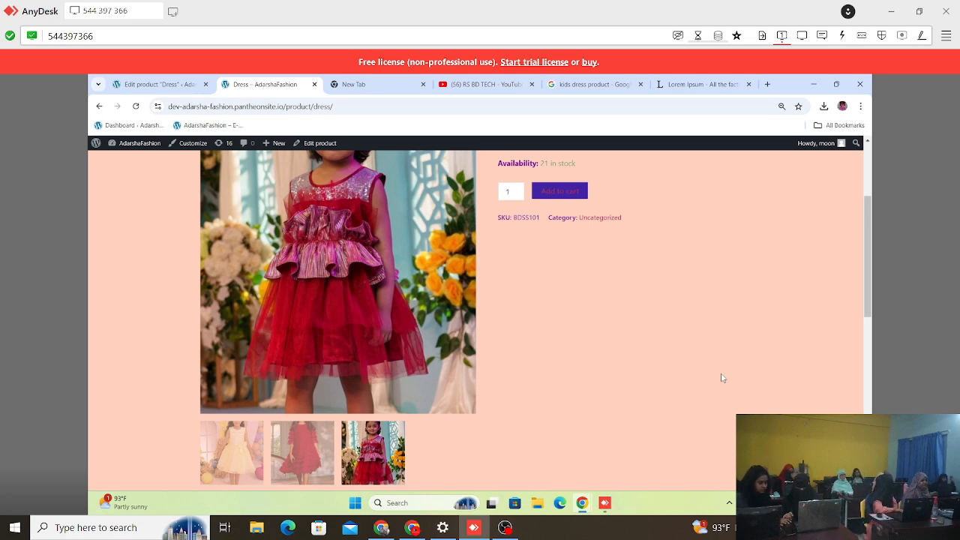
scroll(706, 396, up, 3)
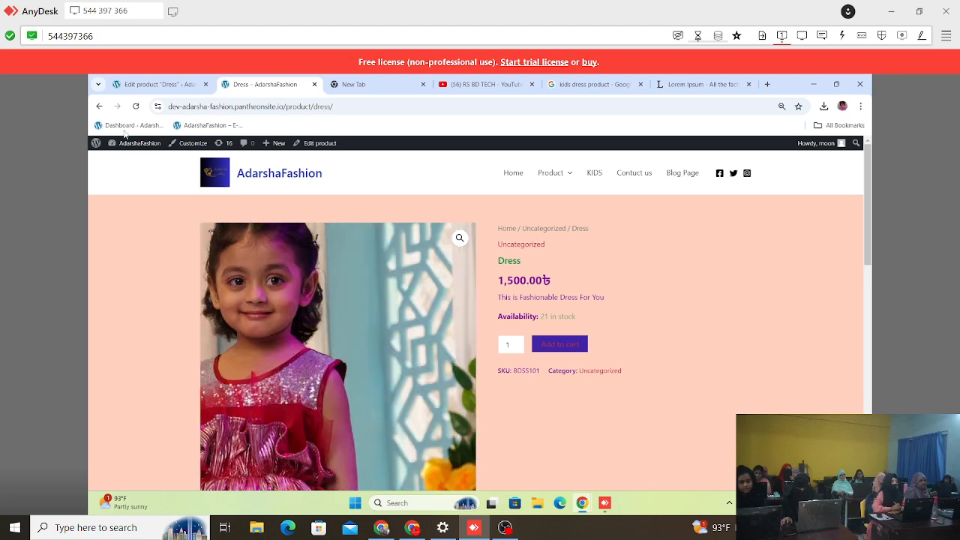
Step: Return to the store's home page and look over the Dress listing in the product grid
click(96, 106)
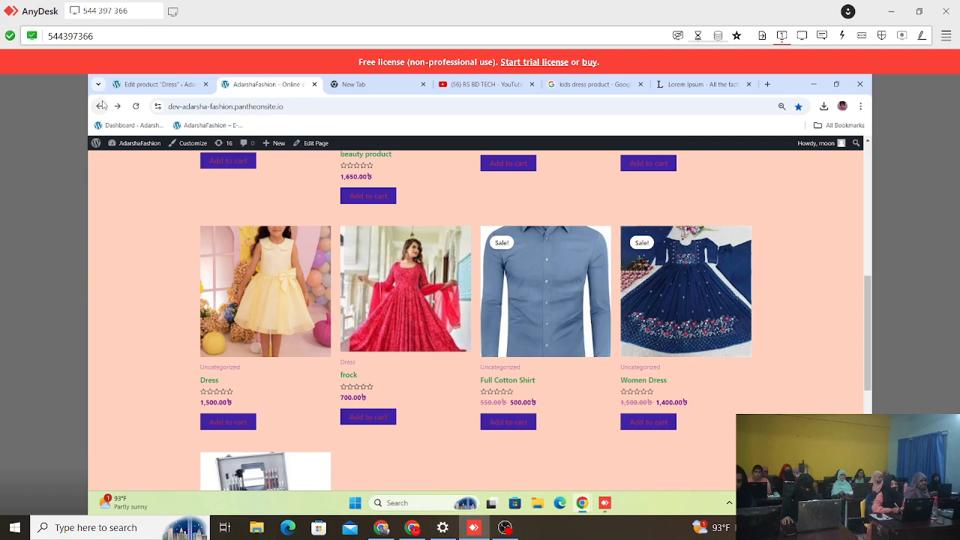
scroll(339, 315, down, 4)
scroll(345, 304, up, 5)
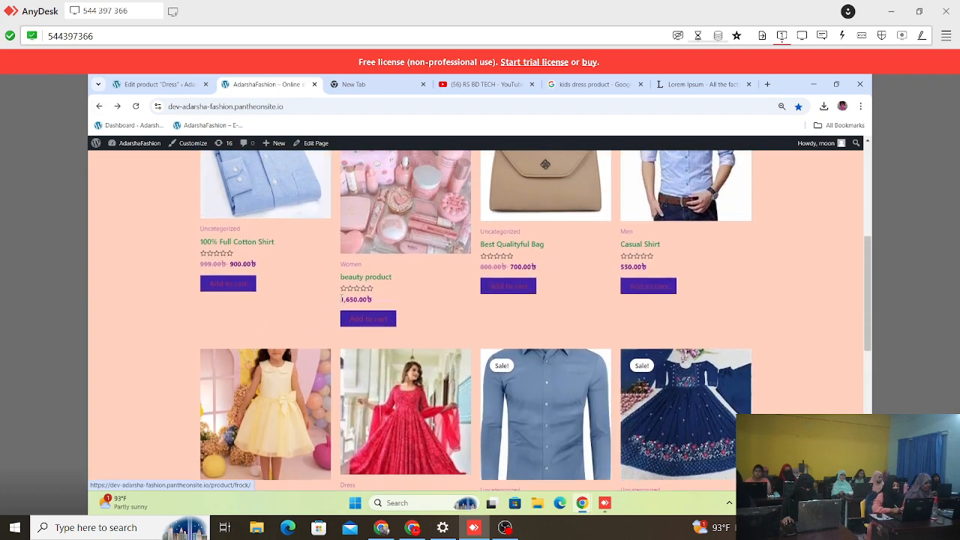
scroll(280, 290, down, 2)
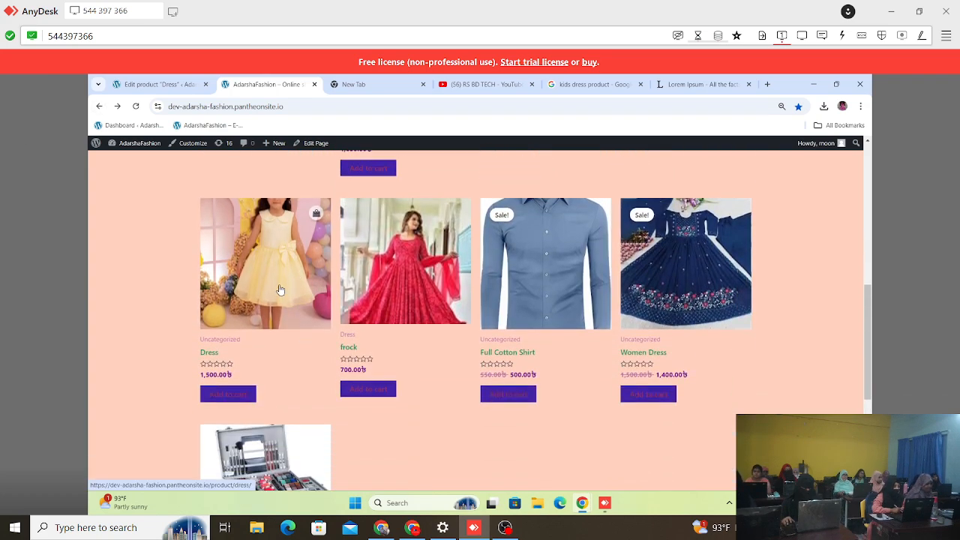
scroll(525, 174, up, 5)
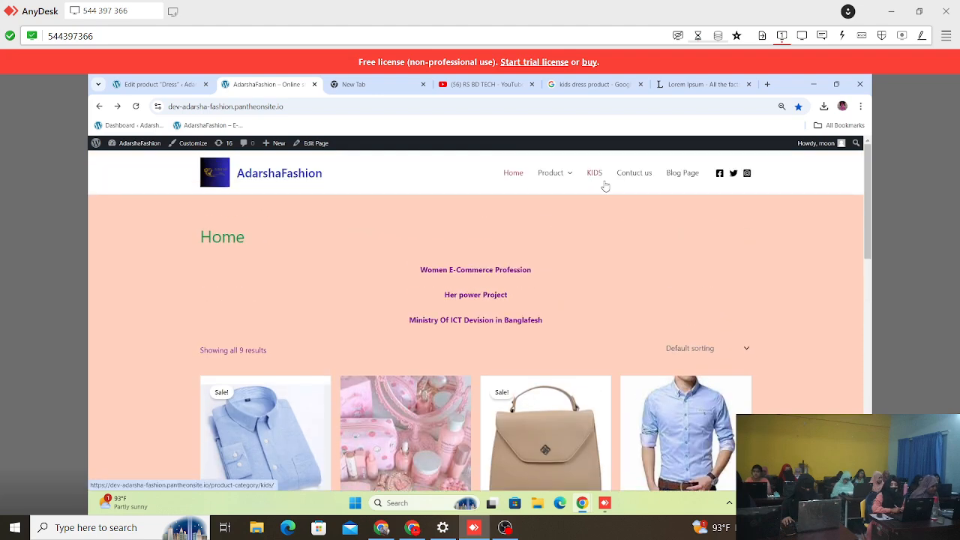
Step: In the Dress product editor, remove the product from the Uncategorized category
click(159, 84)
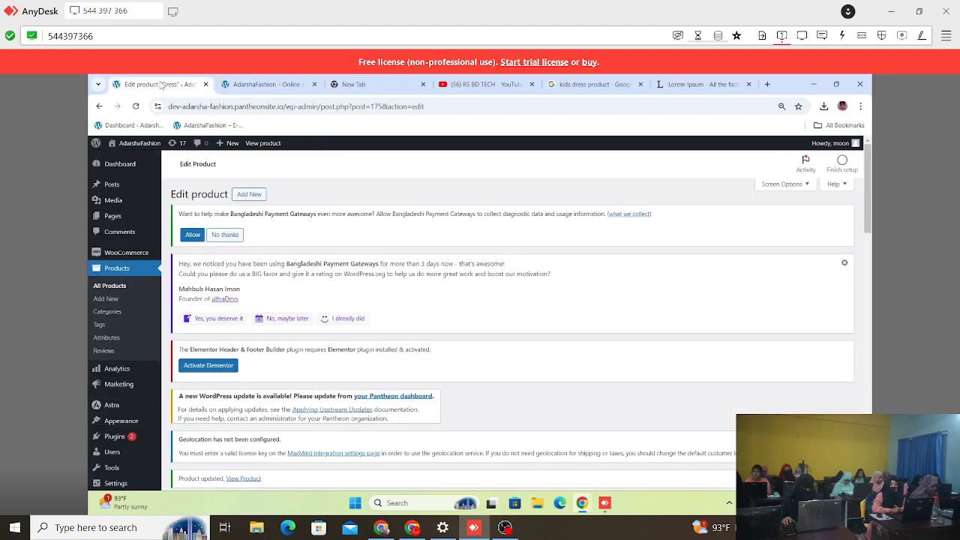
scroll(386, 337, down, 10)
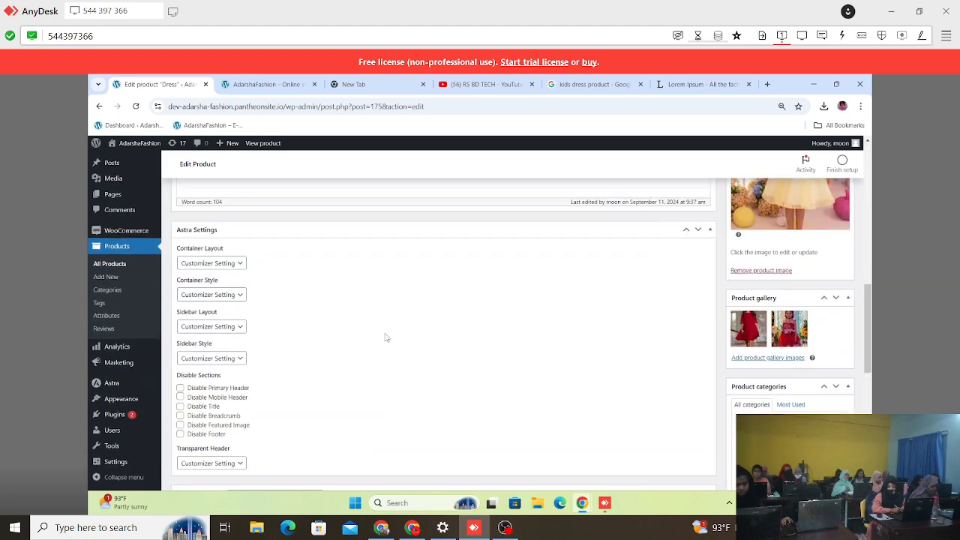
scroll(384, 334, up, 10)
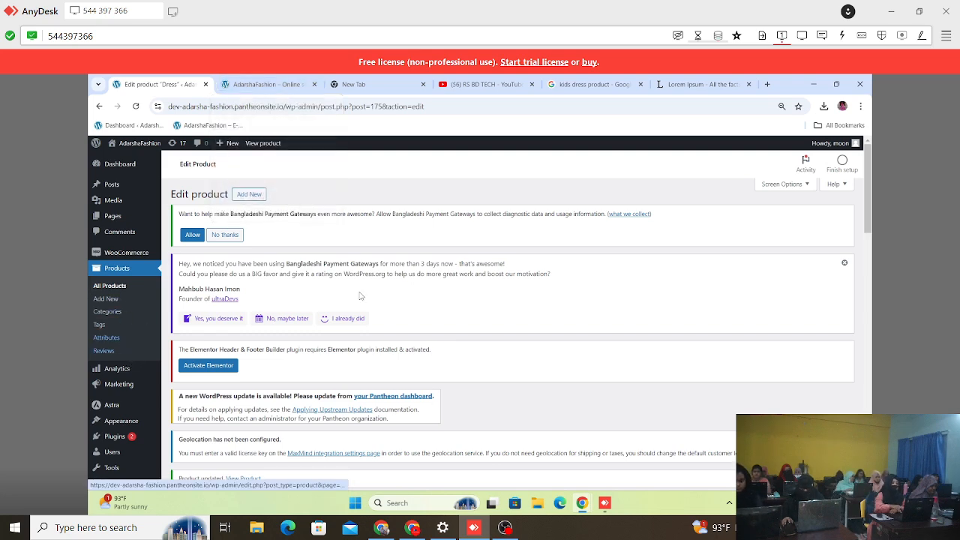
scroll(563, 318, down, 20)
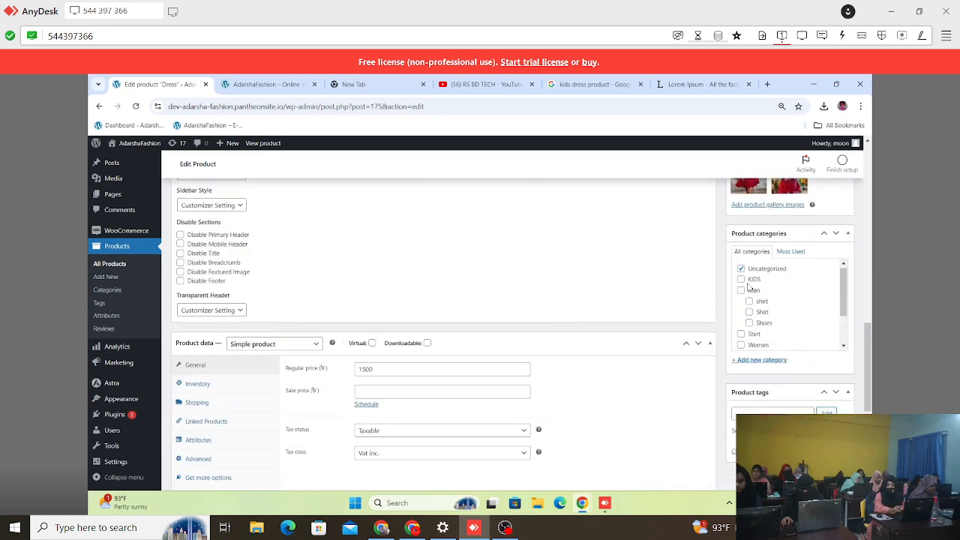
click(741, 268)
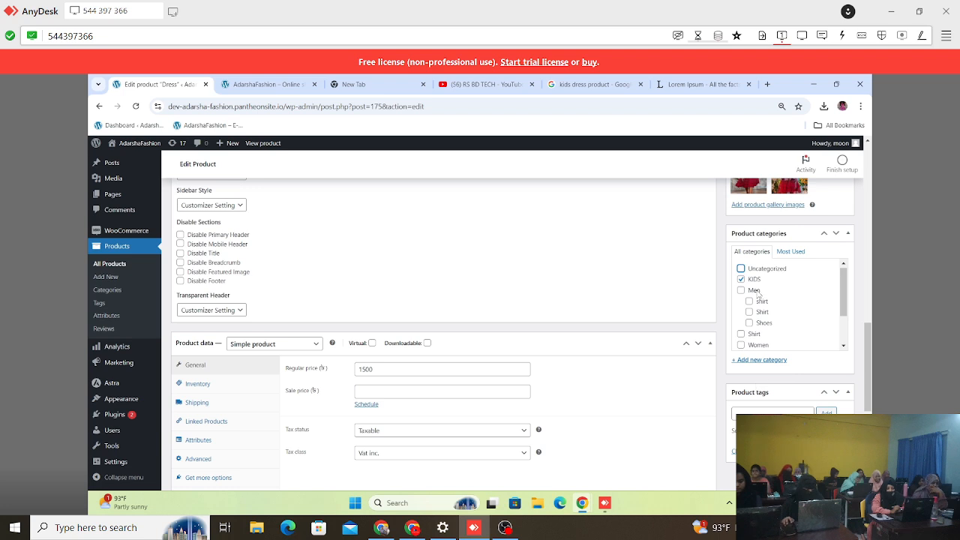
scroll(749, 300, down, 1)
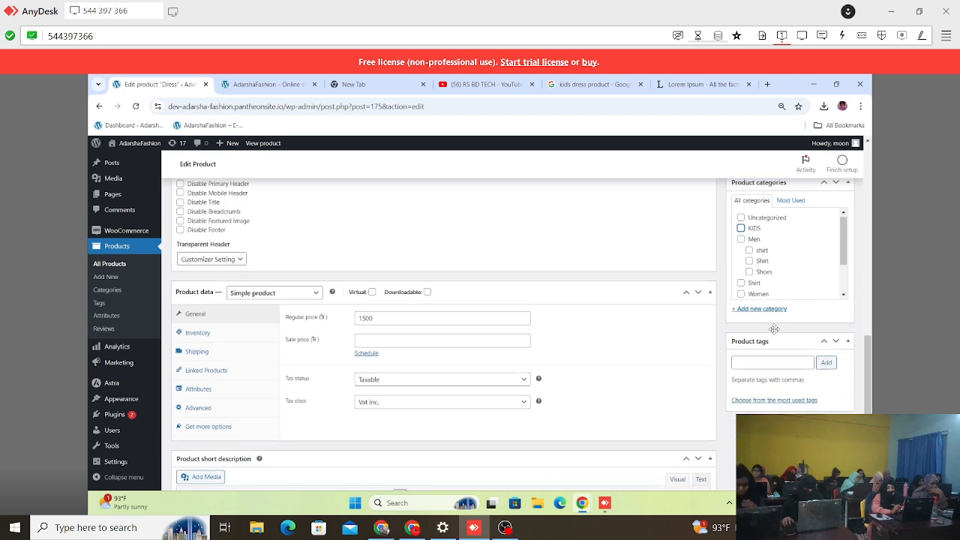
Step: Create a new product category named "bady dress" for the Dress product, with KIDS as its parent category
click(762, 309)
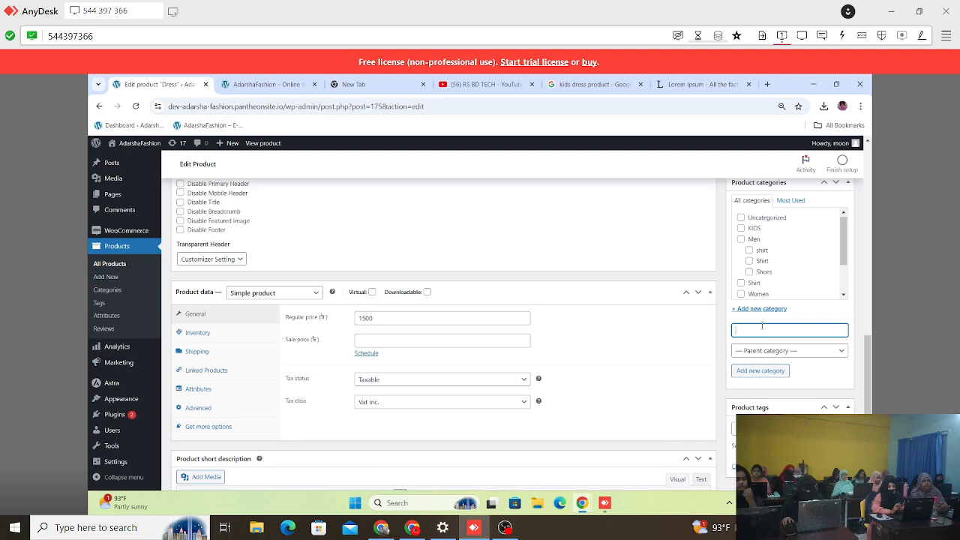
text(boy dress)
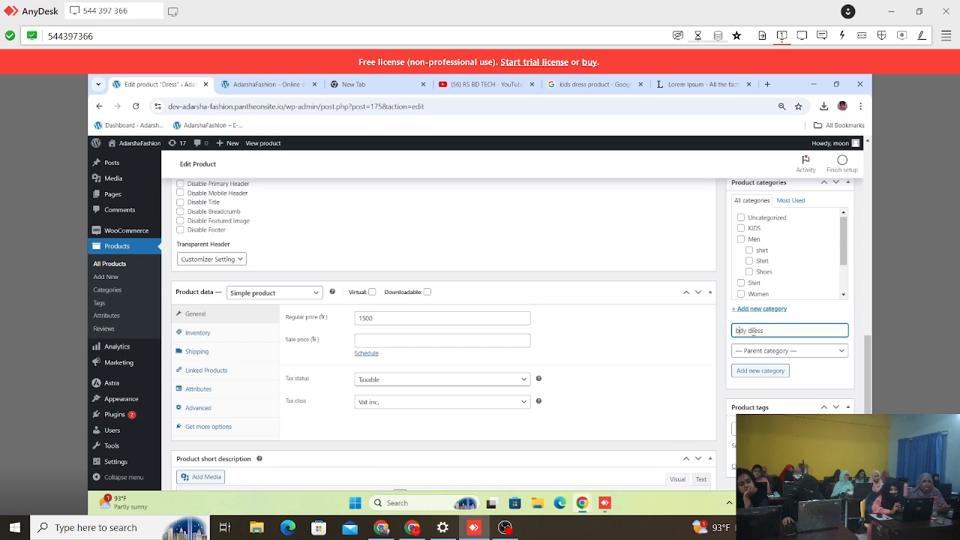
click(777, 351)
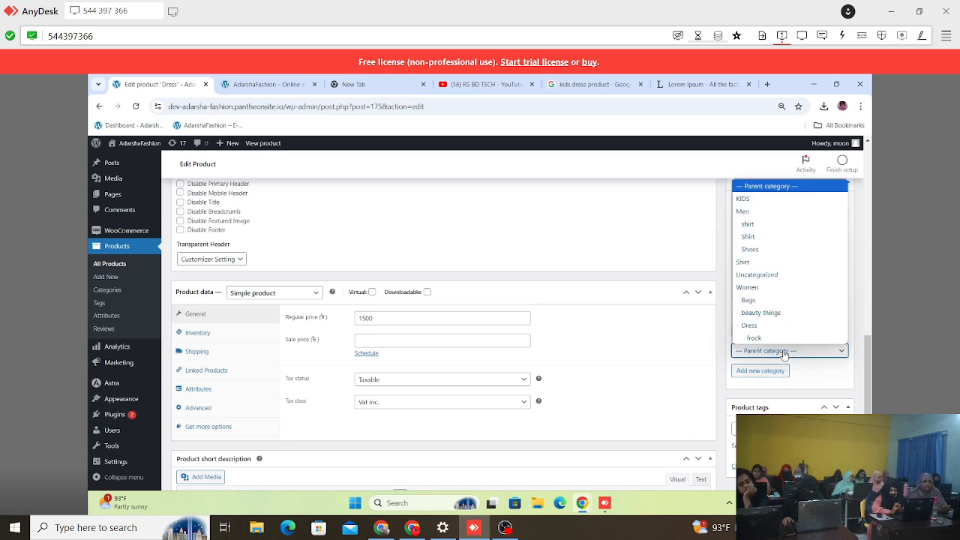
click(770, 200)
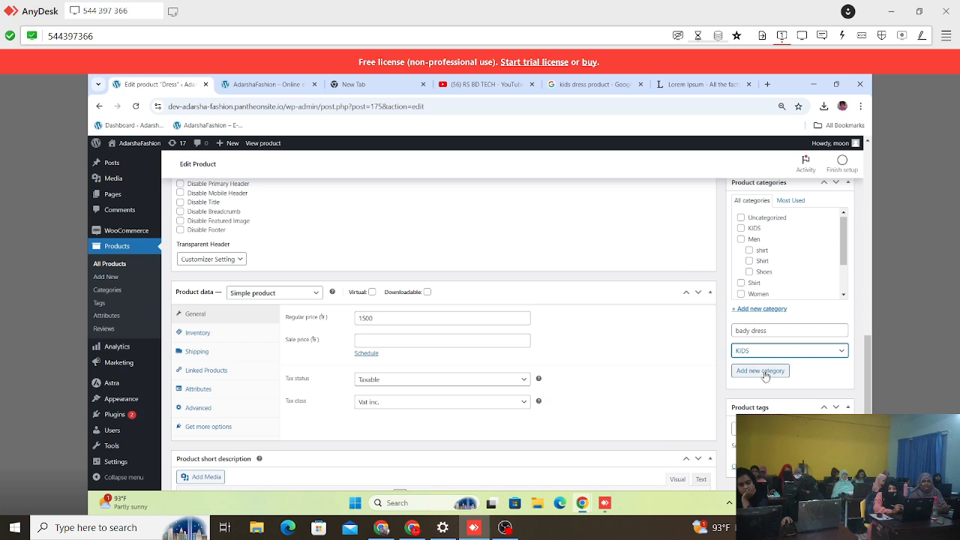
key(space)
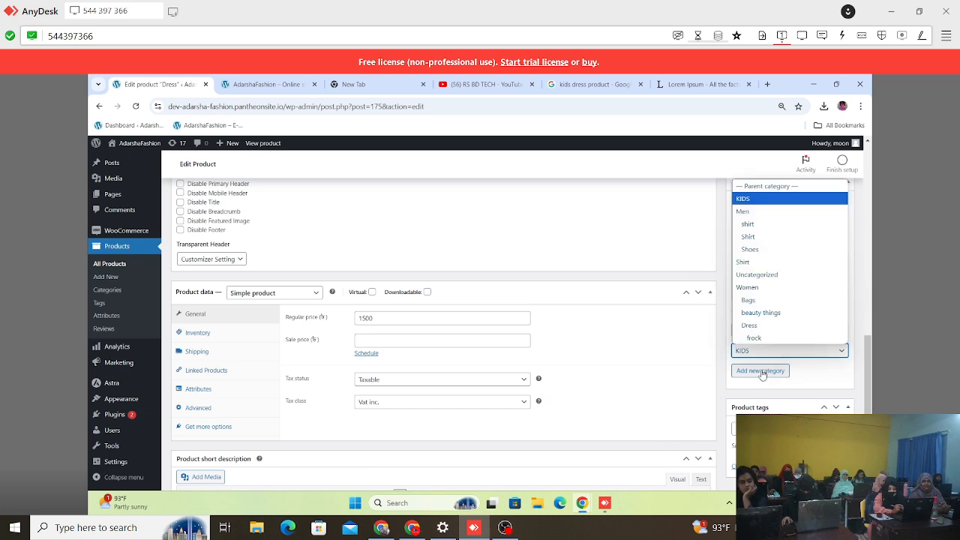
click(762, 372)
click(762, 372)
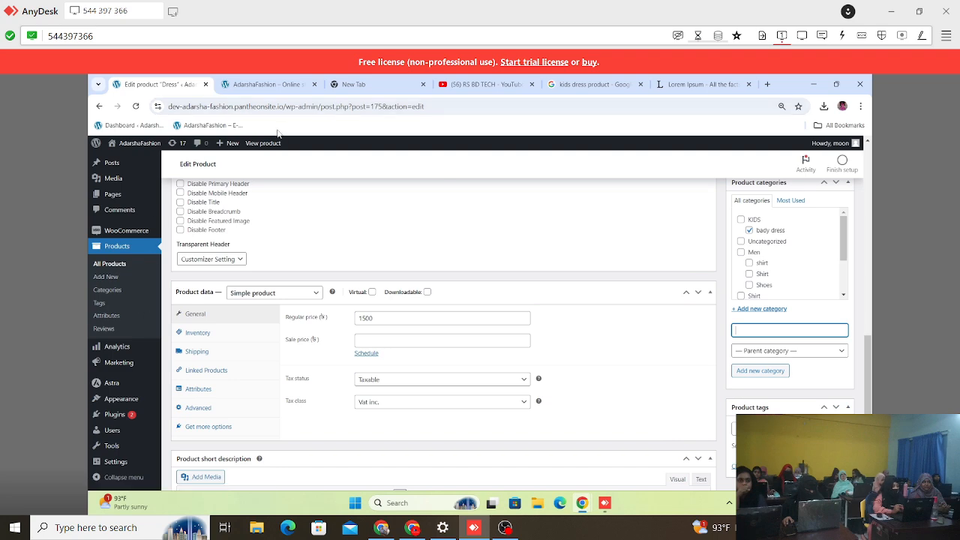
Step: Update the Dress product to save its new category assignment
scroll(622, 274, up, 4)
scroll(675, 281, up, 4)
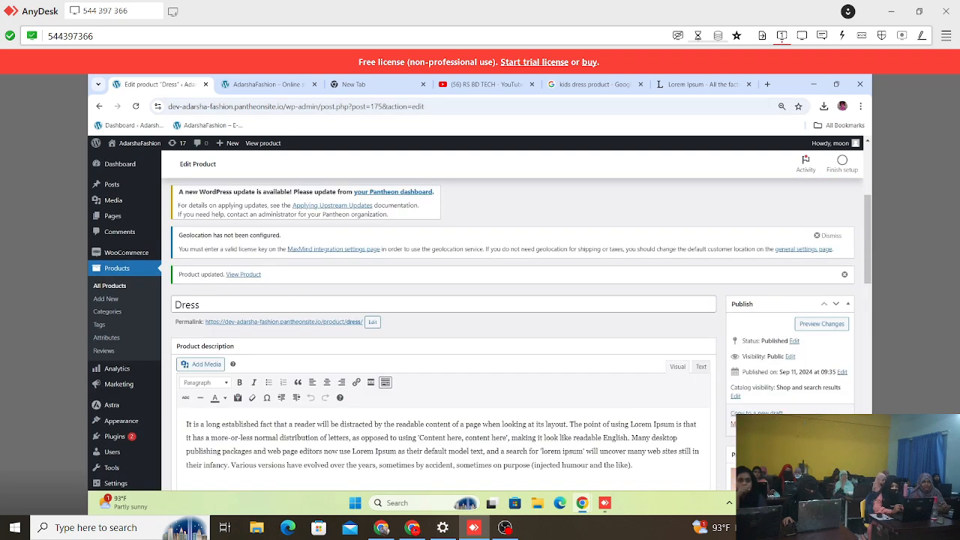
click(834, 425)
Step: Check the Dress product under the reloaded store's KIDS category and open its bady dress subcategory page from the breadcrumb
click(251, 85)
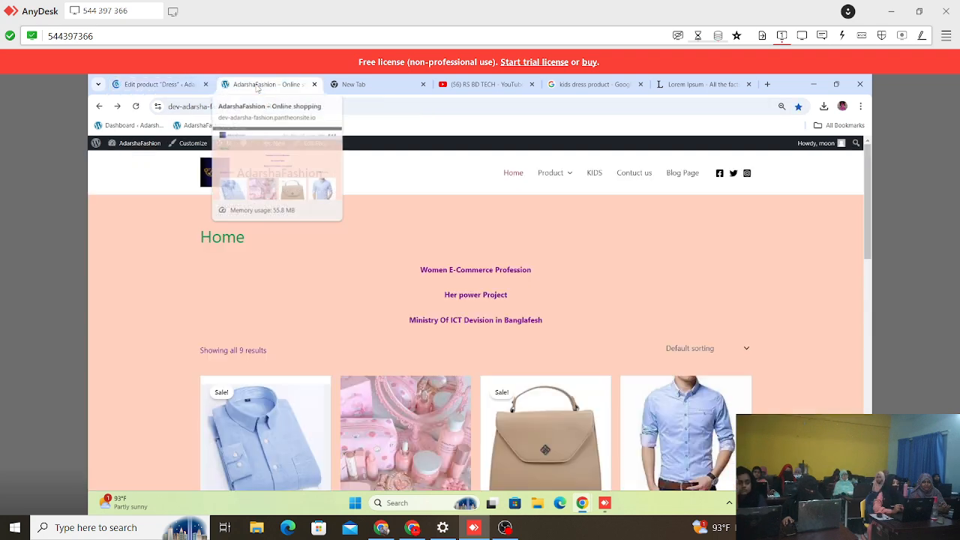
click(137, 107)
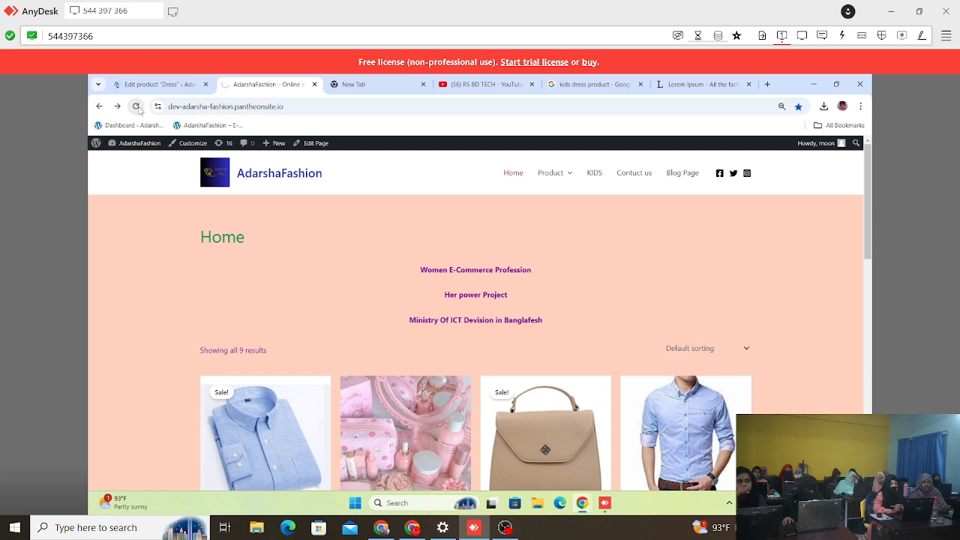
click(596, 173)
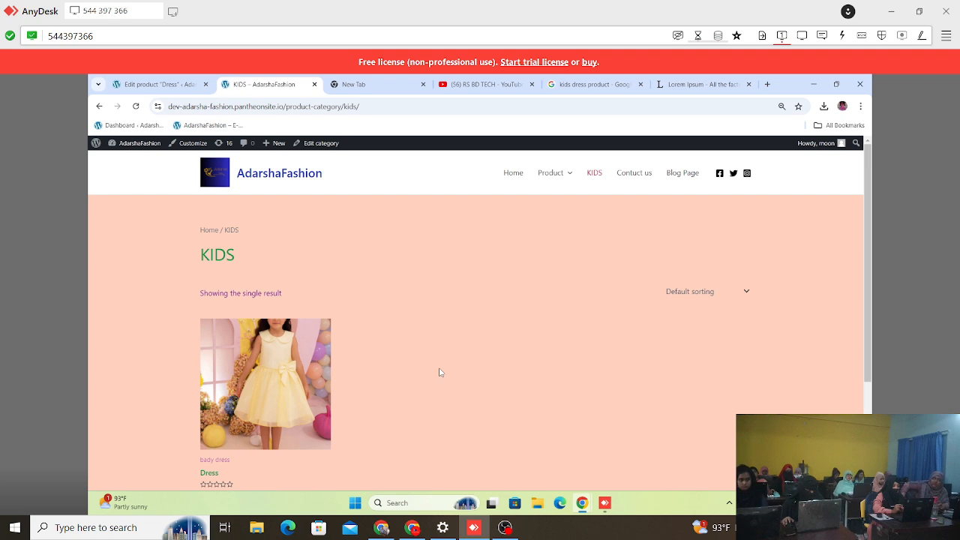
click(601, 179)
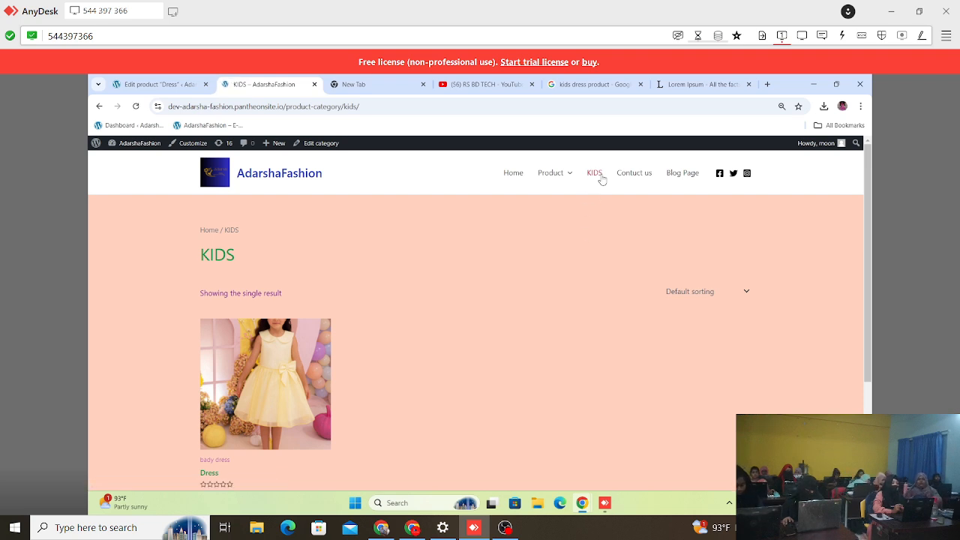
scroll(264, 384, down, 1)
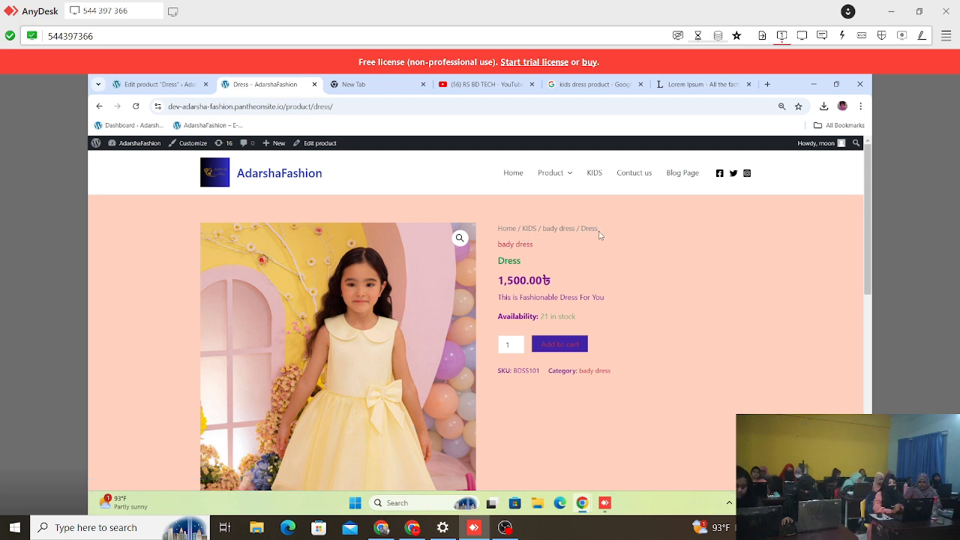
drag(598, 232, 543, 231)
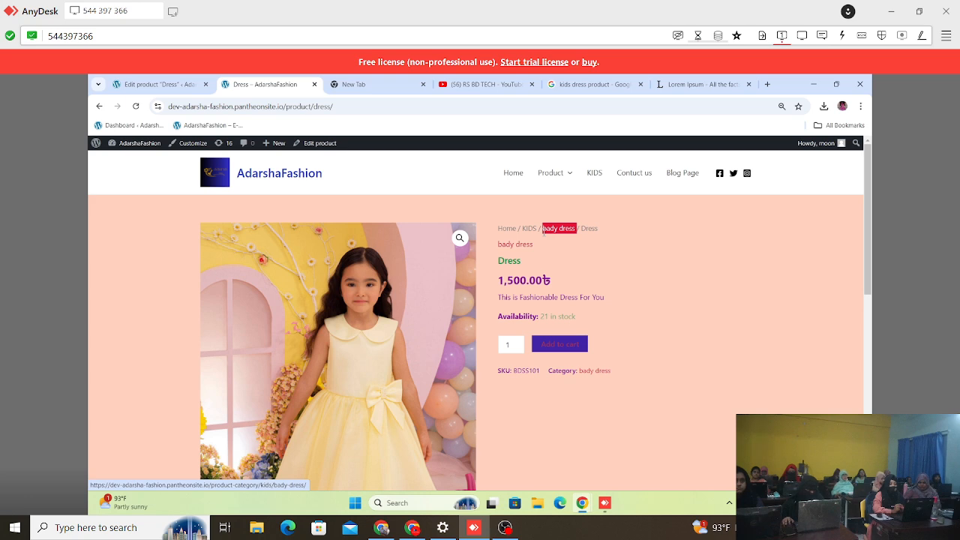
click(544, 232)
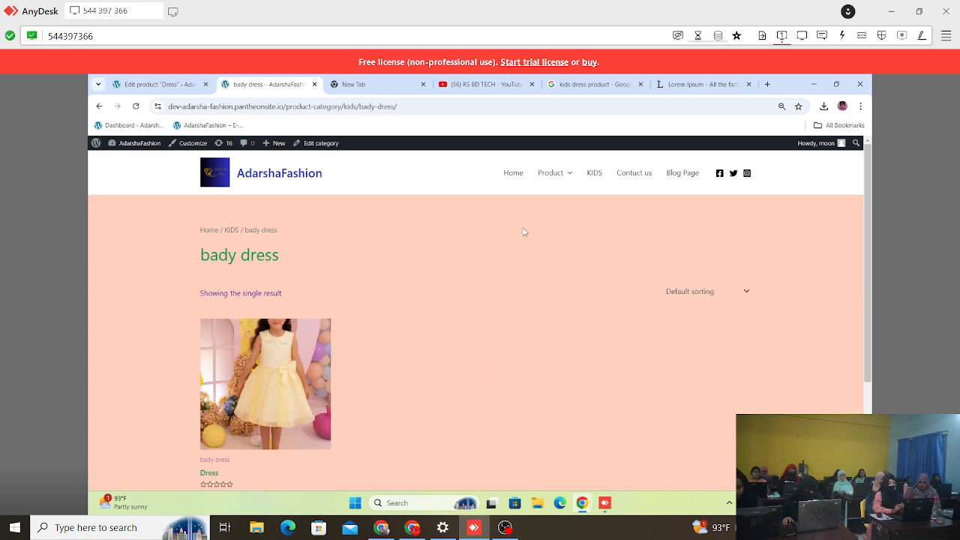
Step: Check the Dress product's category label on the store's home page and reopen the KIDS category page
click(152, 83)
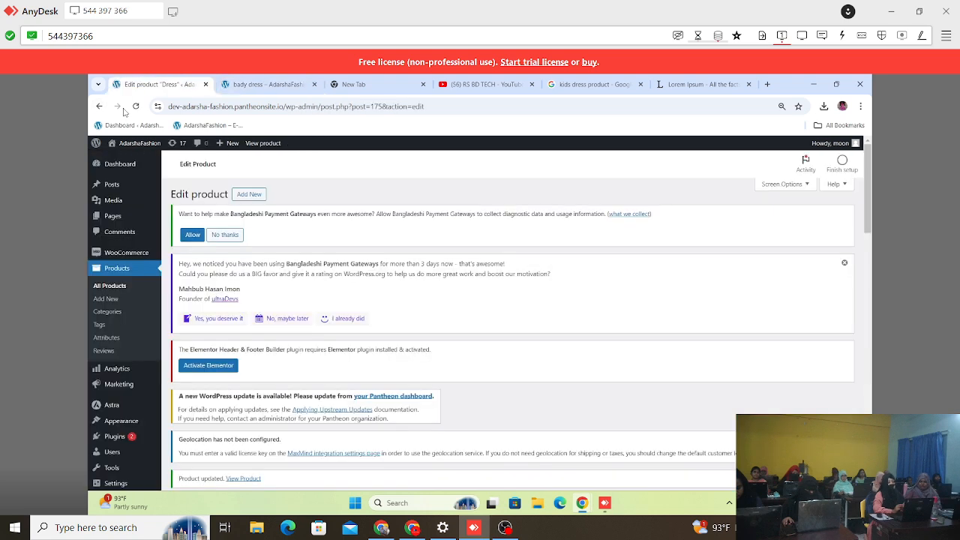
click(99, 107)
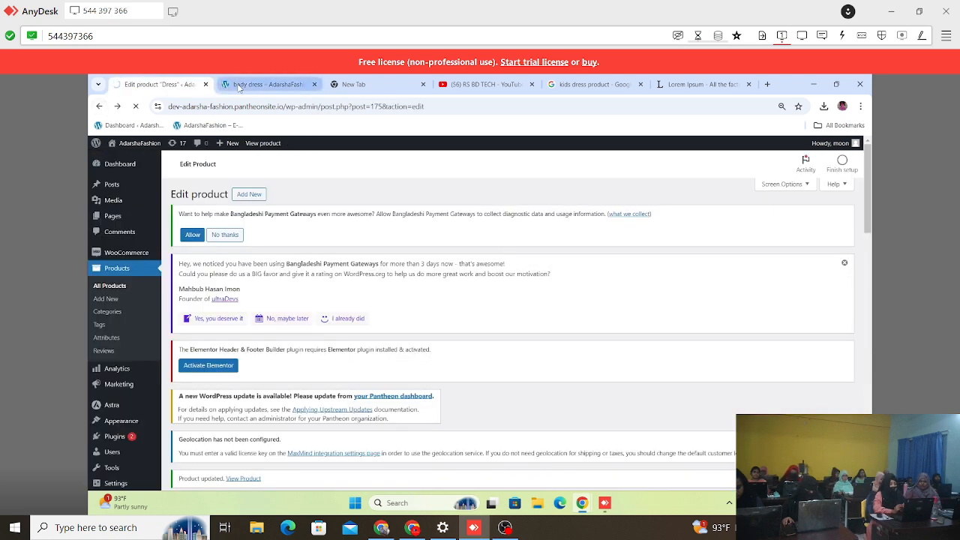
click(225, 86)
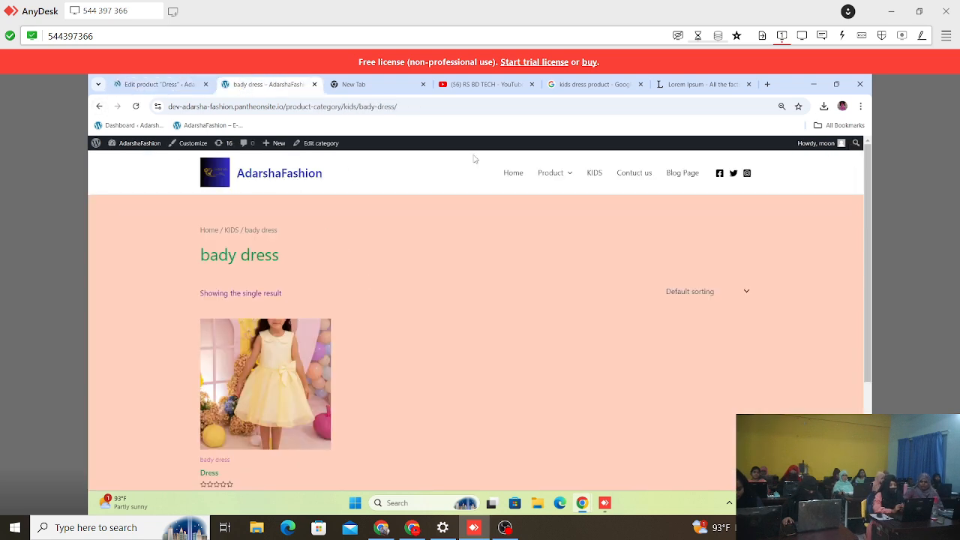
click(517, 173)
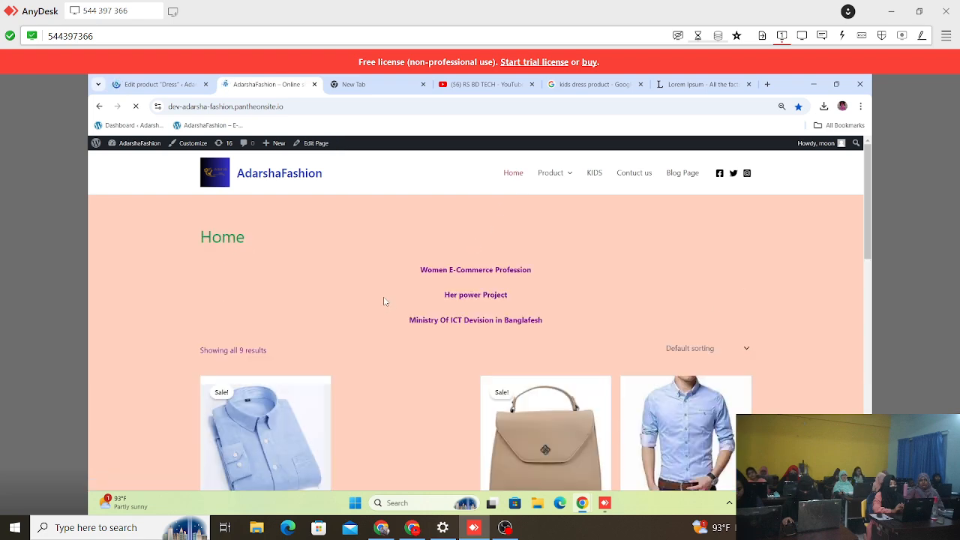
scroll(386, 300, down, 7)
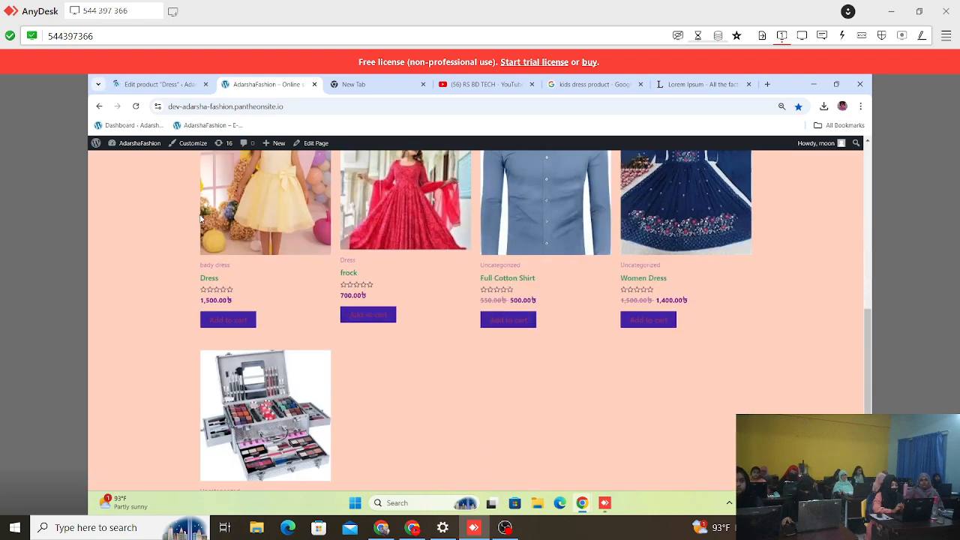
scroll(504, 306, up, 7)
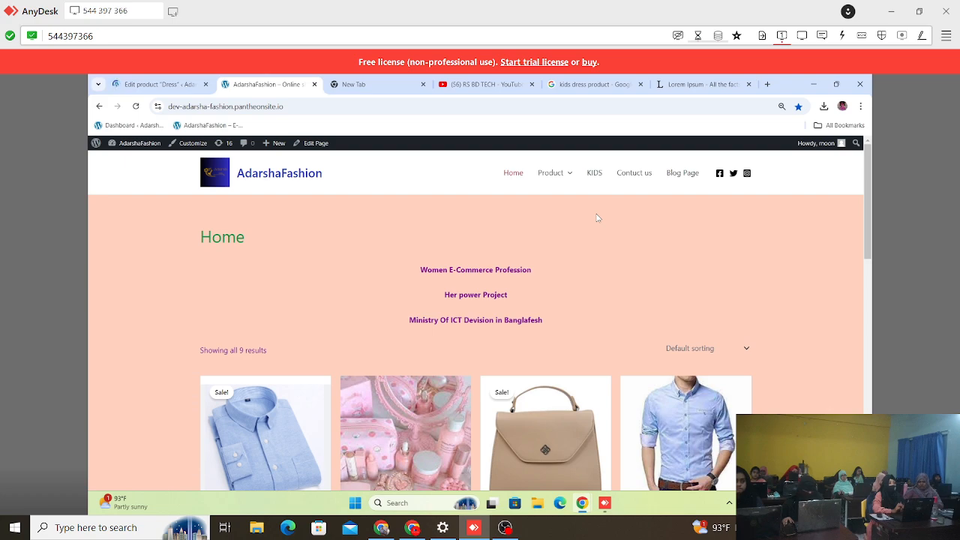
scroll(294, 372, down, 10)
scroll(453, 360, up, 10)
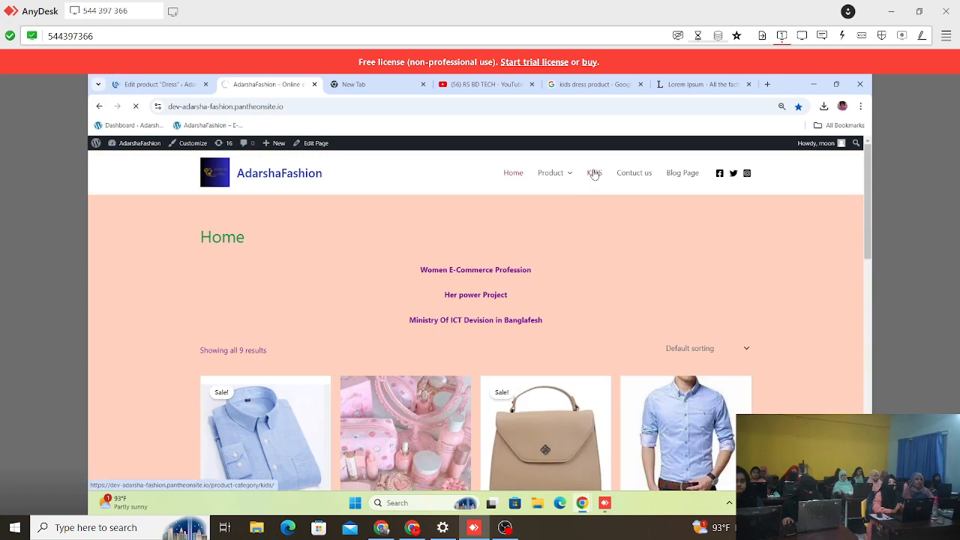
click(594, 173)
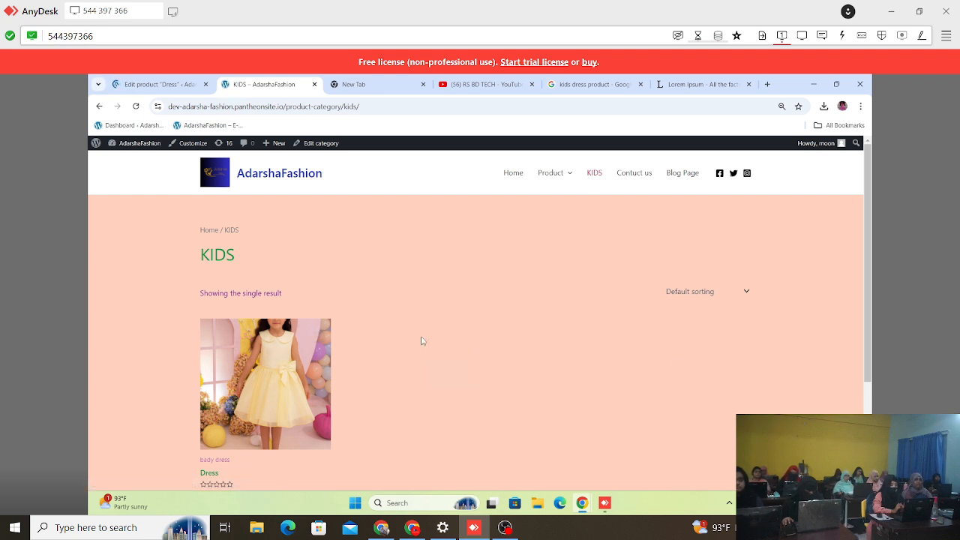
Step: Open the store's Women product category page and look over the products listed there
mouse_move(536, 183)
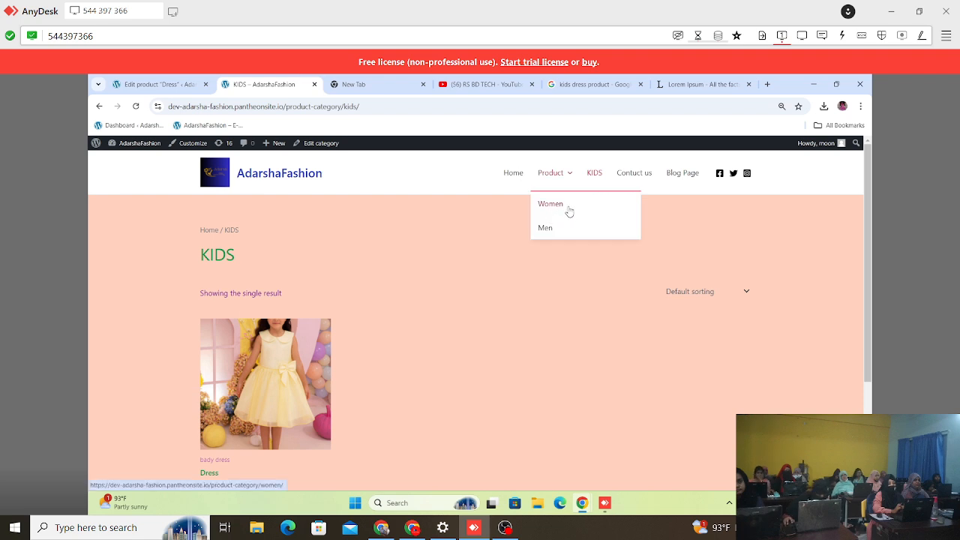
mouse_move(562, 176)
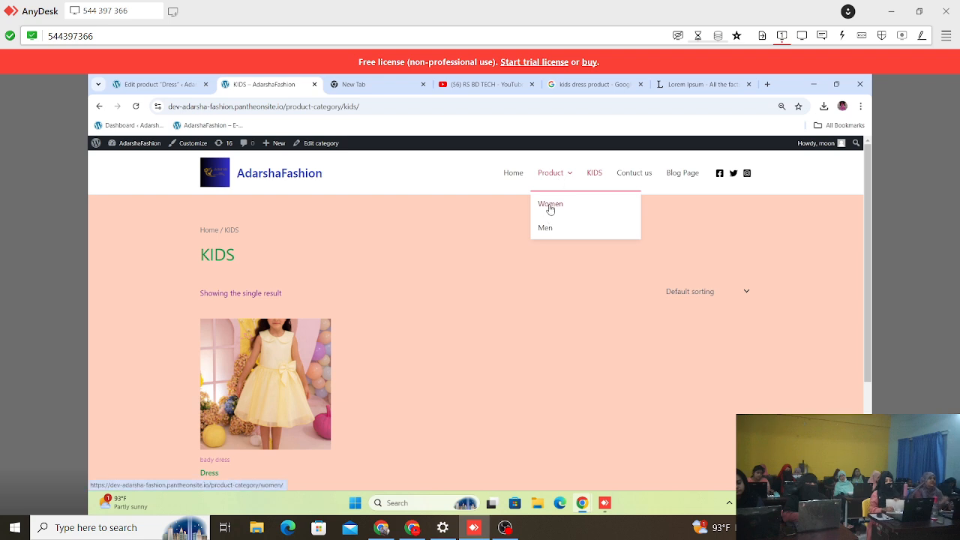
click(550, 207)
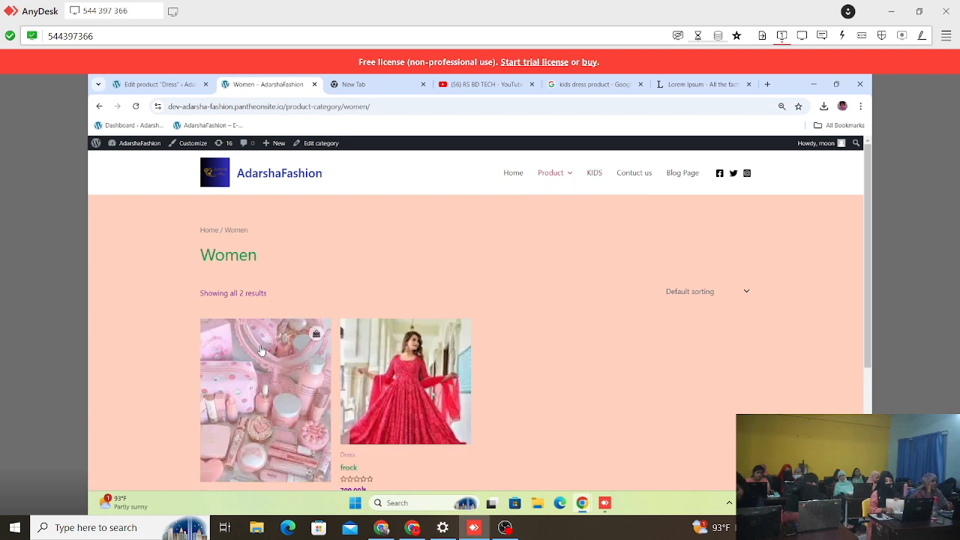
scroll(409, 262, down, 1)
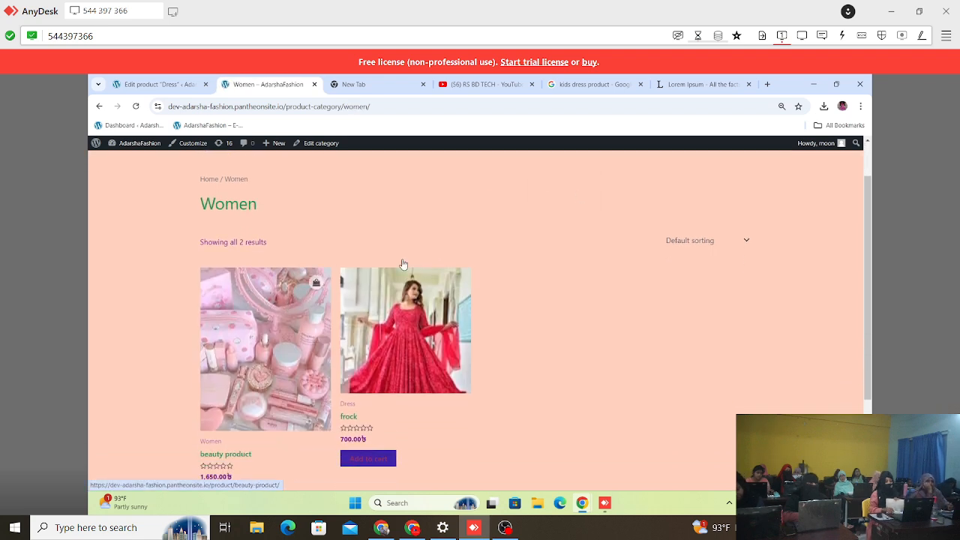
Step: Check the category breadcrumb on the beauty product's page and return to the Women category page
click(259, 348)
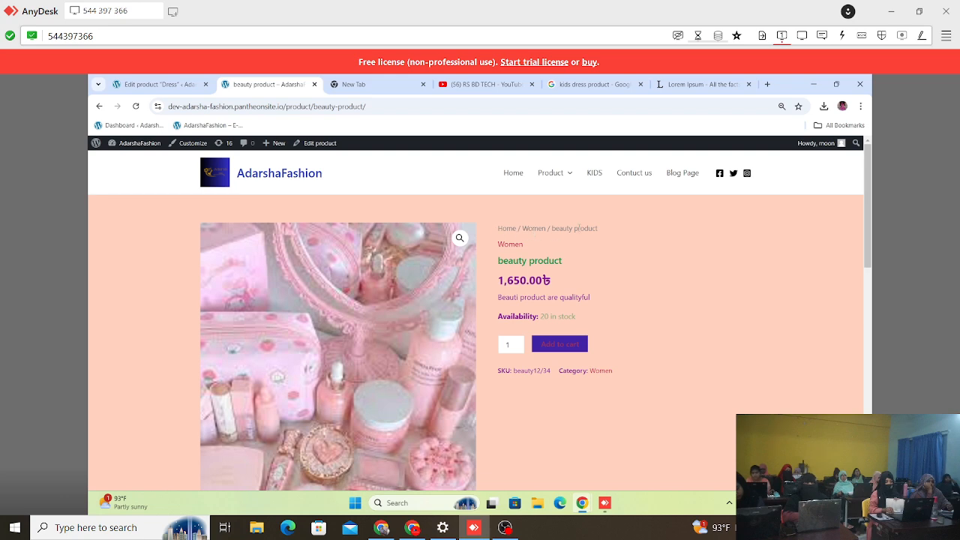
drag(610, 229, 550, 228)
click(589, 271)
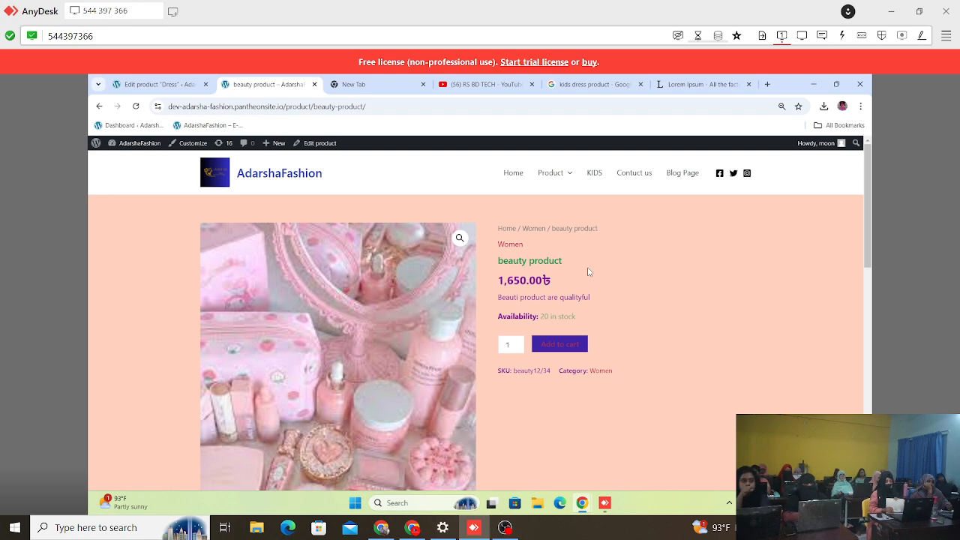
click(102, 109)
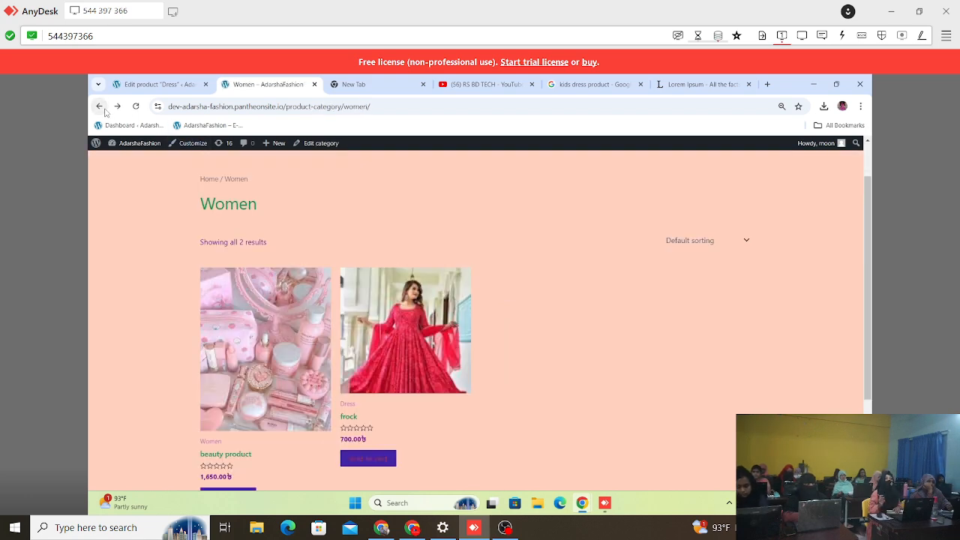